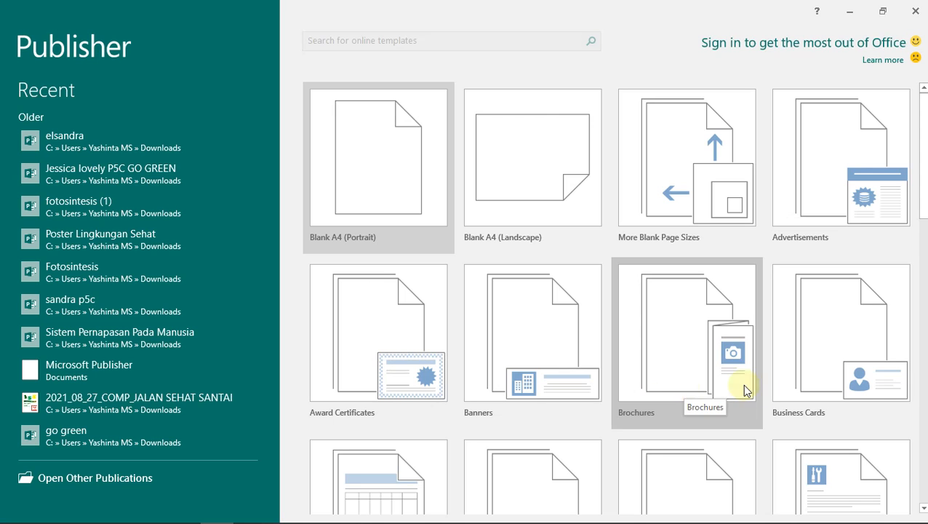
Step: Examine the available publication template categories on the start screen
{"action": "scroll", "coordinate": [773, 391], "scroll_direction": "down", "scroll_amount": 3}
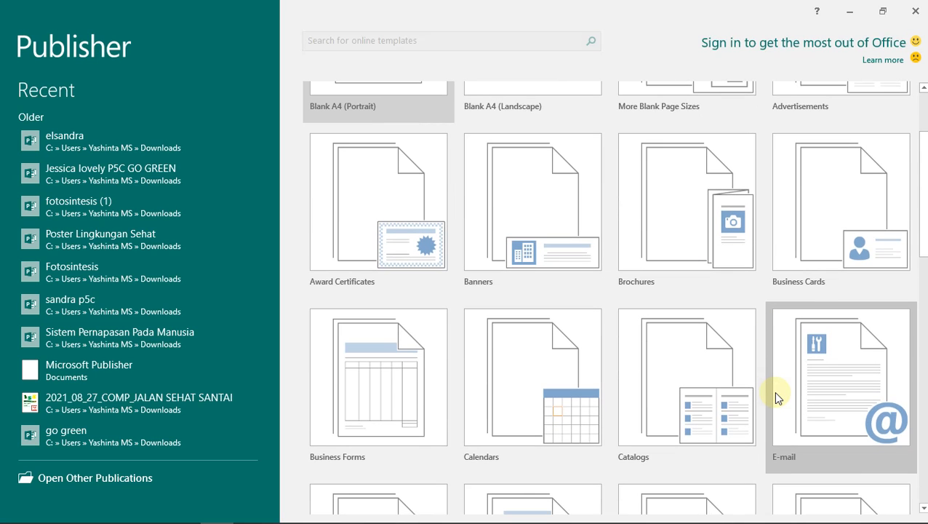
{"action": "scroll", "coordinate": [773, 390], "scroll_direction": "down", "scroll_amount": 3}
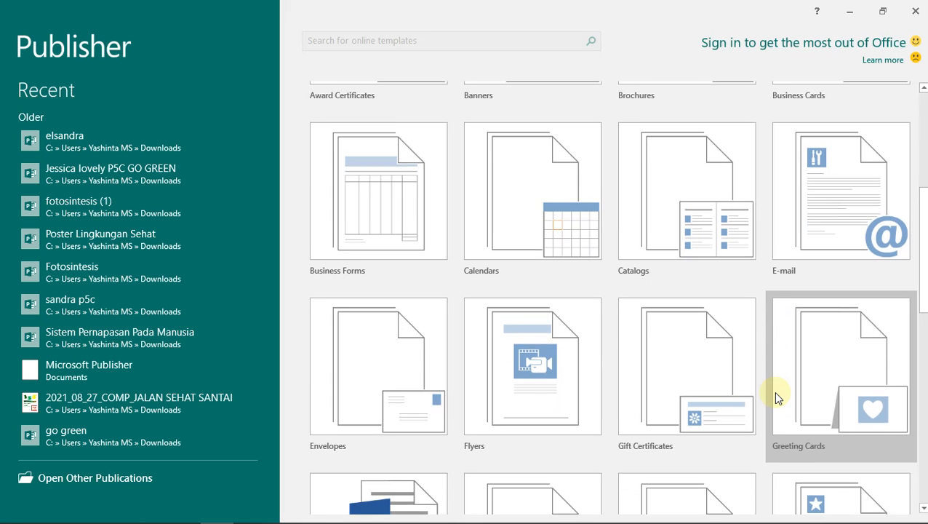
{"action": "scroll", "coordinate": [775, 397], "scroll_direction": "up", "scroll_amount": 6}
{"action": "scroll", "coordinate": [776, 396], "scroll_direction": "up", "scroll_amount": 1}
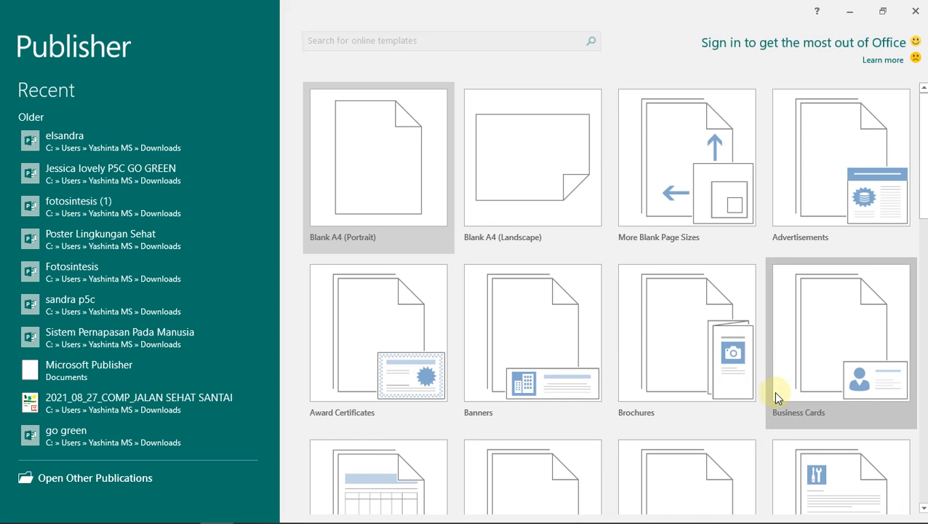
{"action": "scroll", "coordinate": [775, 396], "scroll_direction": "down", "scroll_amount": 6}
{"action": "scroll", "coordinate": [775, 396], "scroll_direction": "down", "scroll_amount": 3}
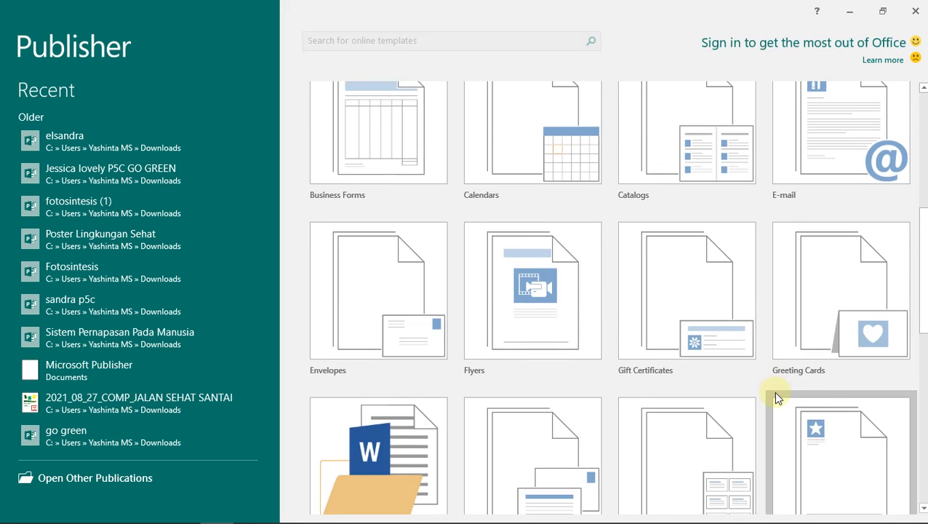
{"action": "scroll", "coordinate": [776, 396], "scroll_direction": "down", "scroll_amount": 2}
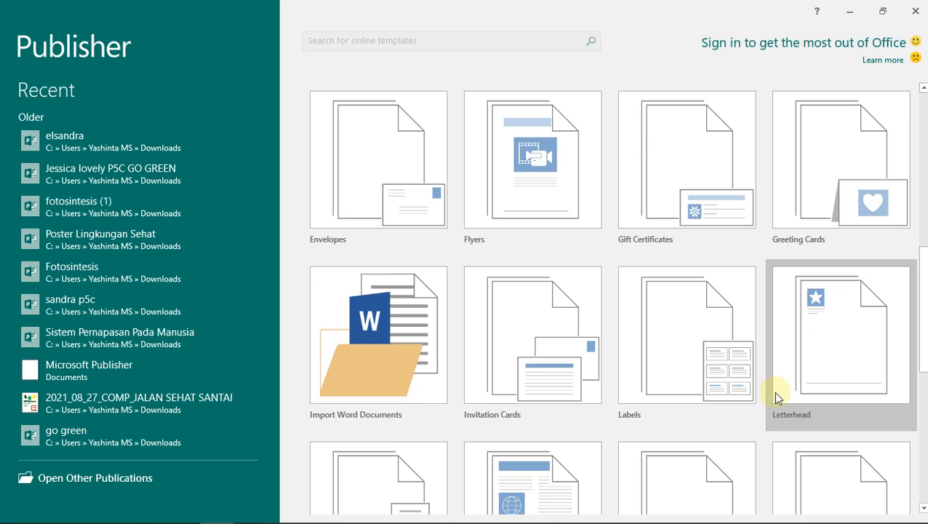
{"action": "scroll", "coordinate": [775, 396], "scroll_direction": "up", "scroll_amount": 6}
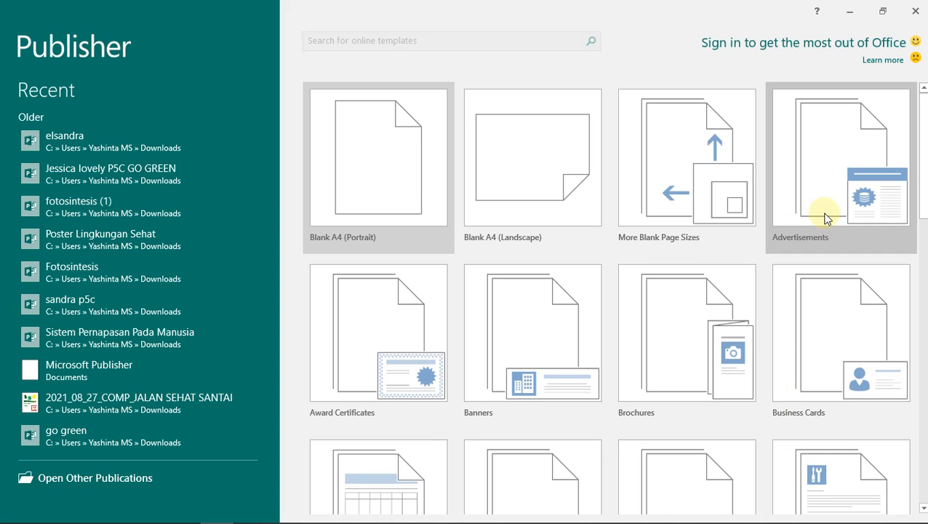
{"action": "scroll", "coordinate": [653, 359], "scroll_direction": "down", "scroll_amount": 3}
{"action": "scroll", "coordinate": [653, 358], "scroll_direction": "up", "scroll_amount": 3}
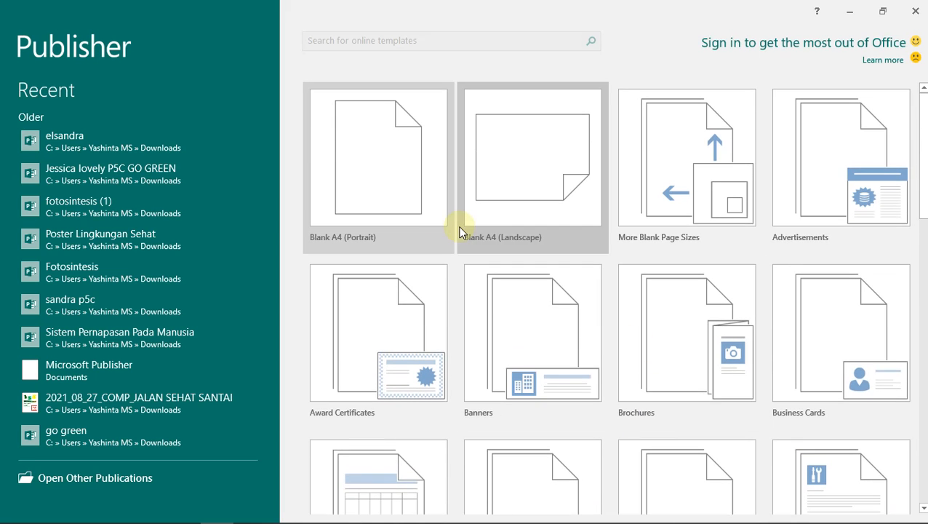
Step: Create a blank A4 portrait publication and look at its information page
{"action": "left_click", "coordinate": [383, 198]}
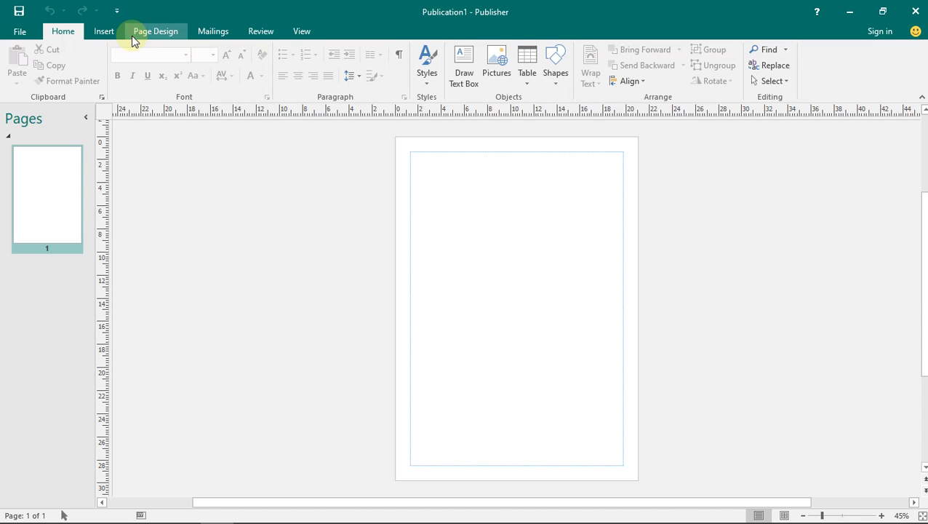
{"action": "left_click", "coordinate": [22, 32]}
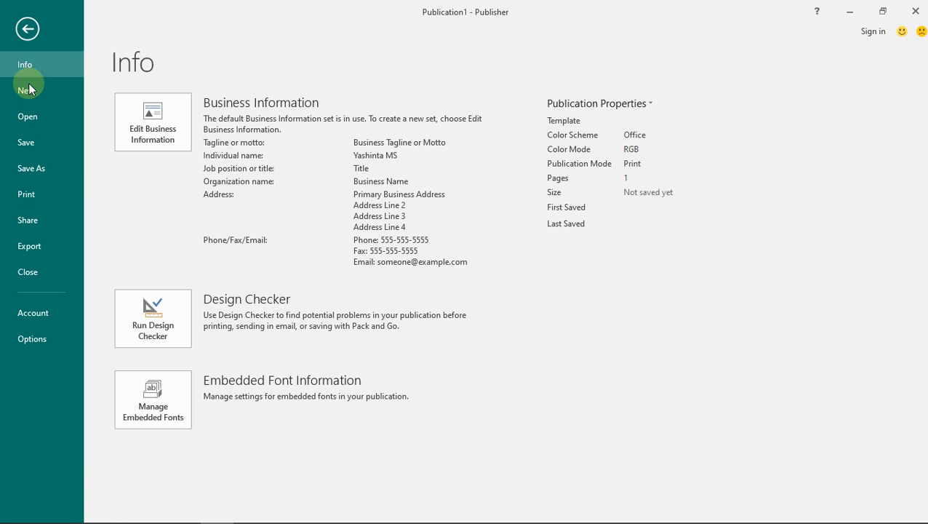
{"action": "left_click", "coordinate": [26, 30]}
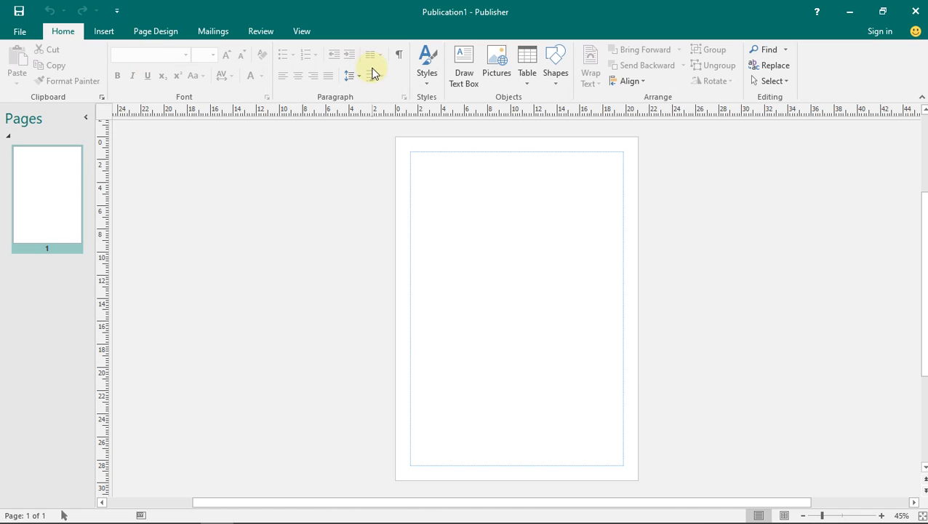
{"action": "left_click", "coordinate": [546, 74]}
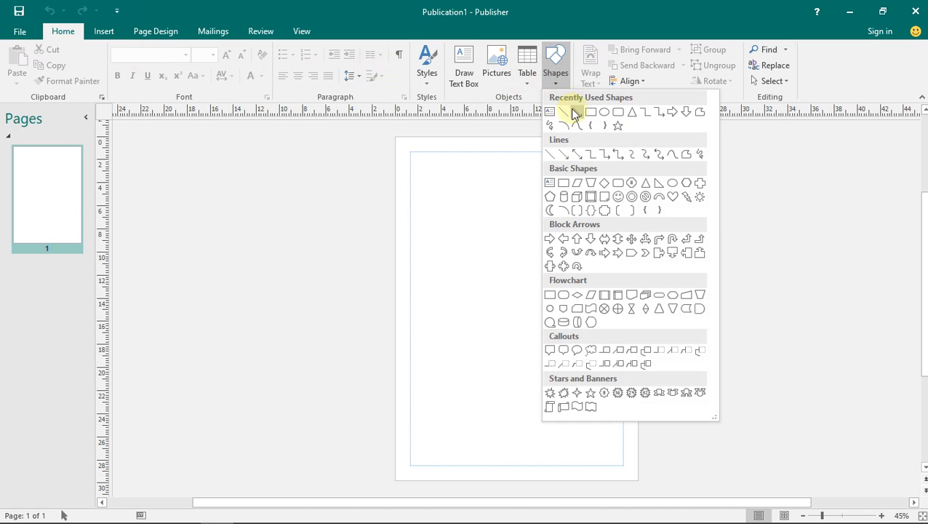
{"action": "left_click", "coordinate": [610, 120]}
{"action": "left_click_drag", "start_coordinate": [426, 193], "coordinate": [523, 251]}
{"action": "key", "text": "ctrl+z"}
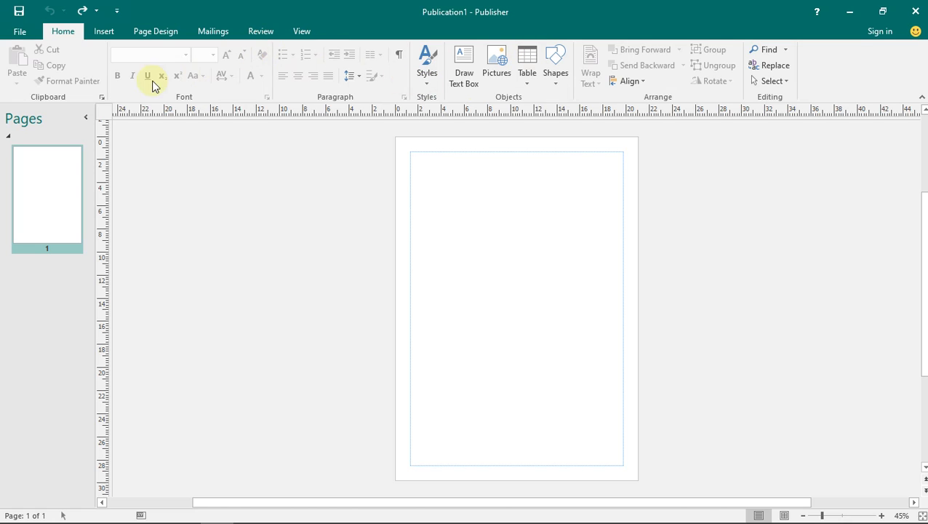
Step: Add a 2.54 x 2.54 cm text box containing "vghvjhvjv" and place it at about 2.62; 6.51 cm inside the page's left margin
{"action": "left_click", "coordinate": [471, 71]}
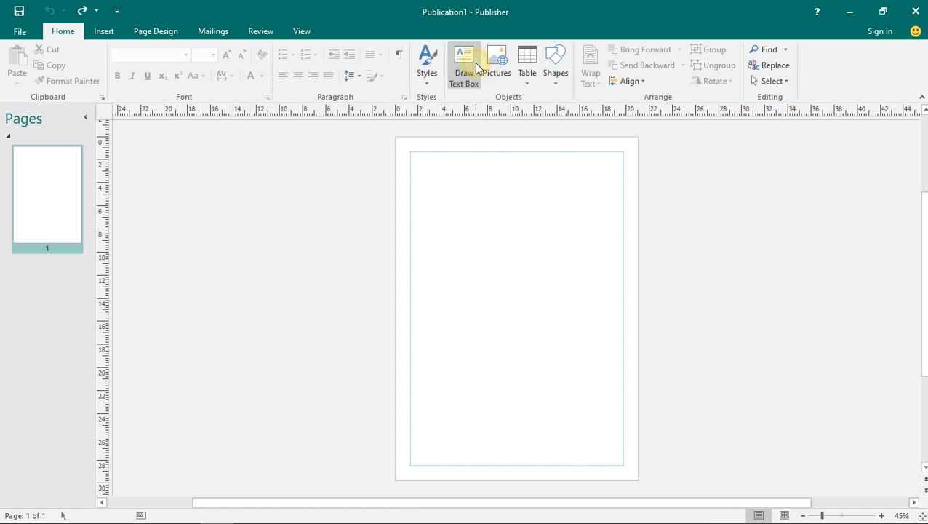
{"action": "left_click", "coordinate": [419, 182]}
{"action": "left_click", "coordinate": [464, 71]}
{"action": "left_click", "coordinate": [395, 235]}
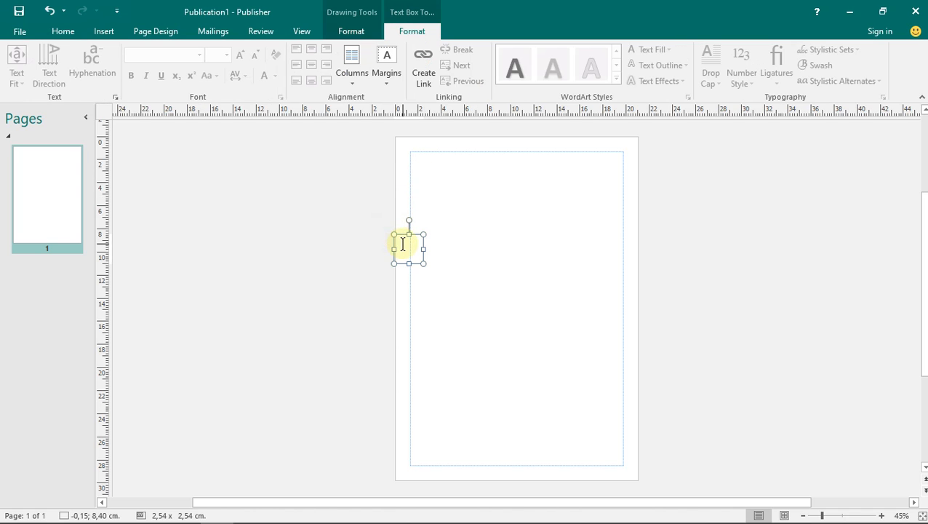
{"action": "left_click", "coordinate": [404, 245]}
{"action": "type", "text": "vgh"}
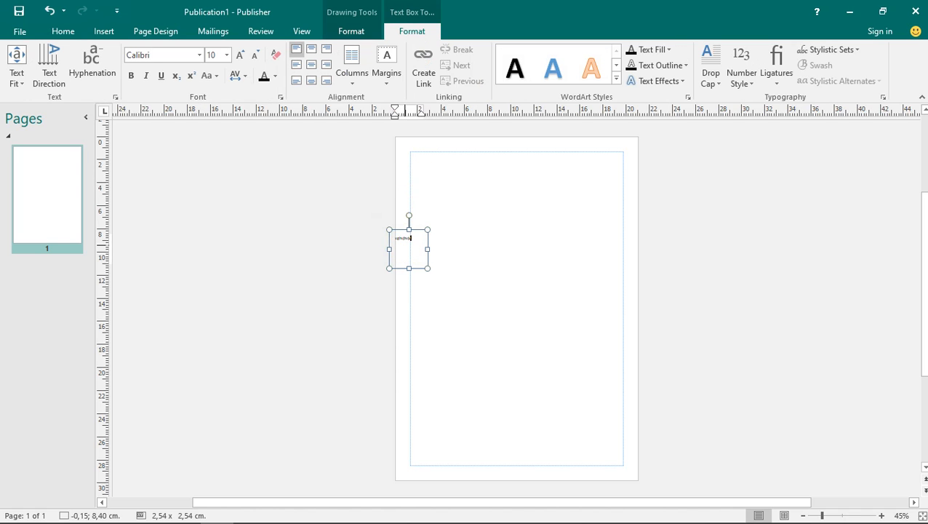
{"action": "left_click_drag", "start_coordinate": [419, 230], "coordinate": [452, 209]}
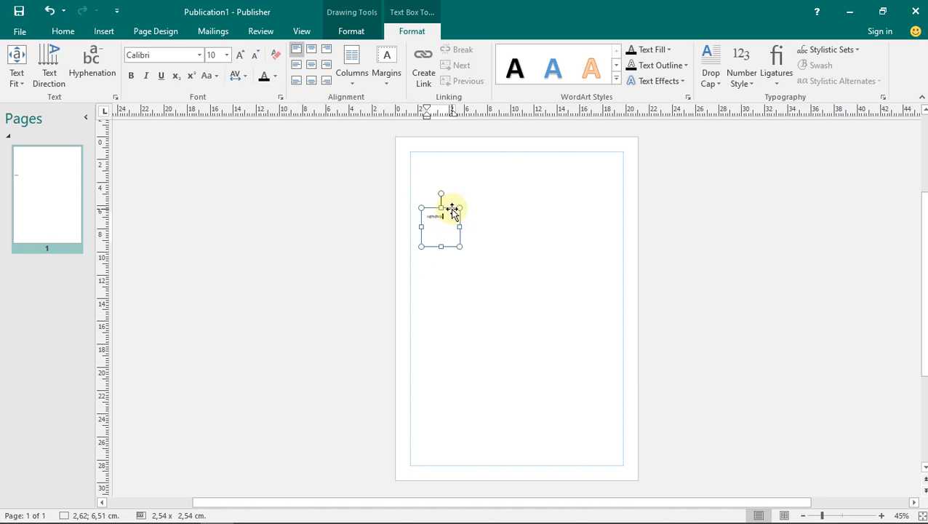
{"action": "left_click", "coordinate": [19, 33]}
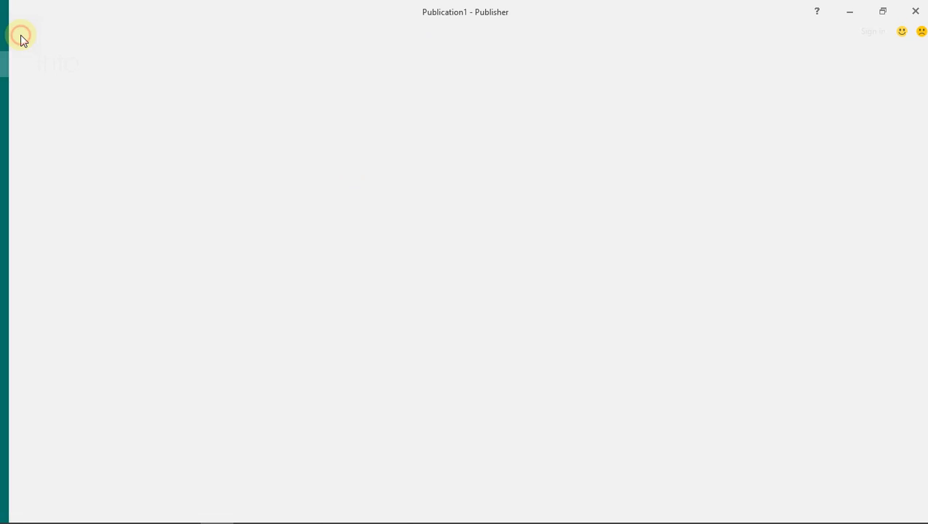
{"action": "left_click", "coordinate": [22, 33]}
Step: Set the text box's font size to 28 and widen the box to about 6.44 cm
{"action": "left_click", "coordinate": [52, 34]}
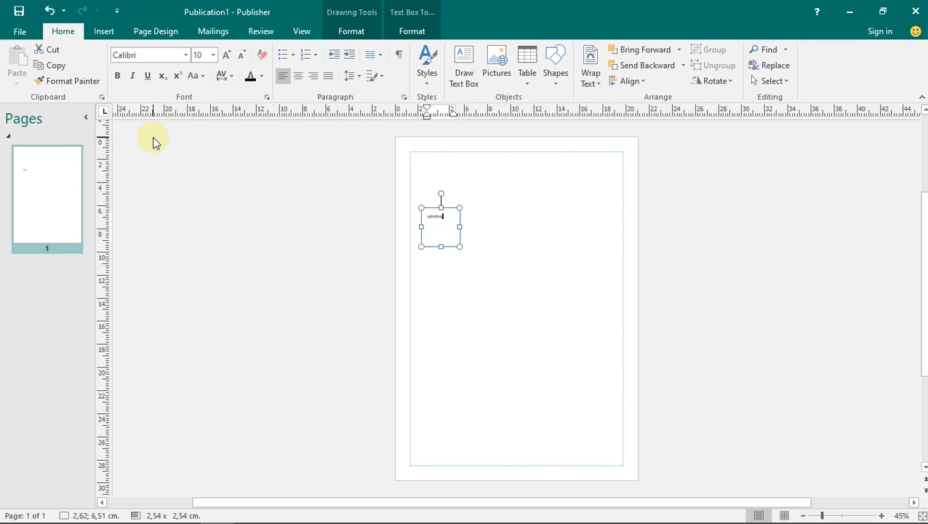
{"action": "left_click", "coordinate": [37, 66]}
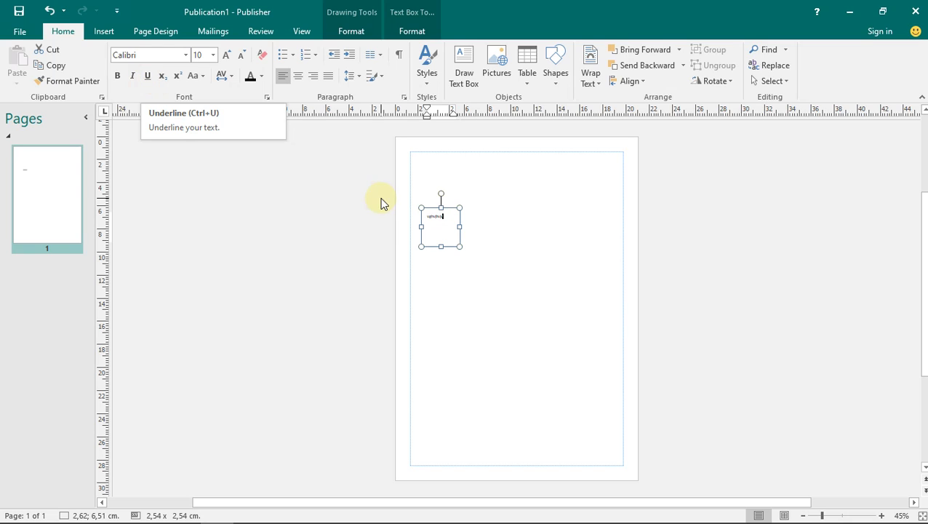
{"action": "double_click", "coordinate": [449, 224]}
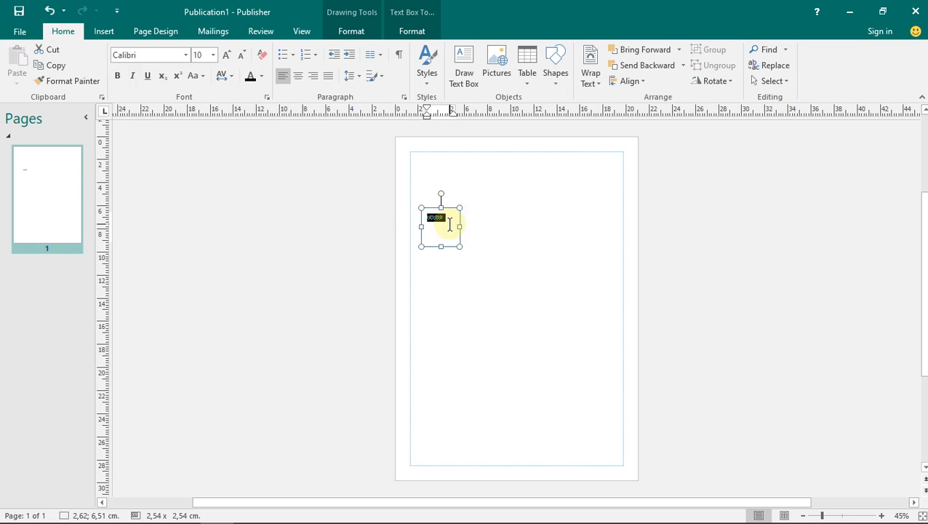
{"action": "left_click", "coordinate": [212, 55]}
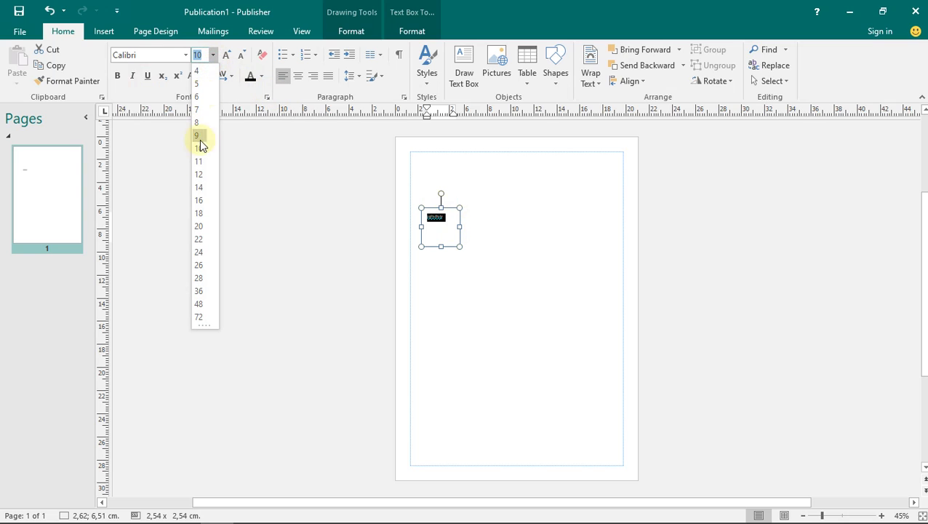
{"action": "left_click", "coordinate": [198, 277]}
{"action": "left_click_drag", "start_coordinate": [460, 226], "coordinate": [502, 224]}
{"action": "left_click", "coordinate": [477, 223]}
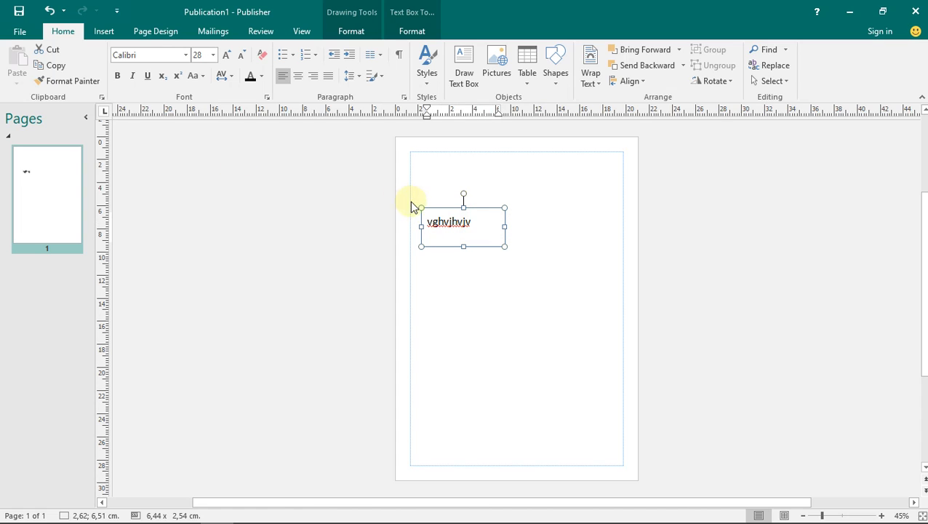
Step: Make the whole text in the text box bold and italic
{"action": "left_click", "coordinate": [479, 228]}
{"action": "left_click_drag", "start_coordinate": [479, 228], "coordinate": [413, 216]}
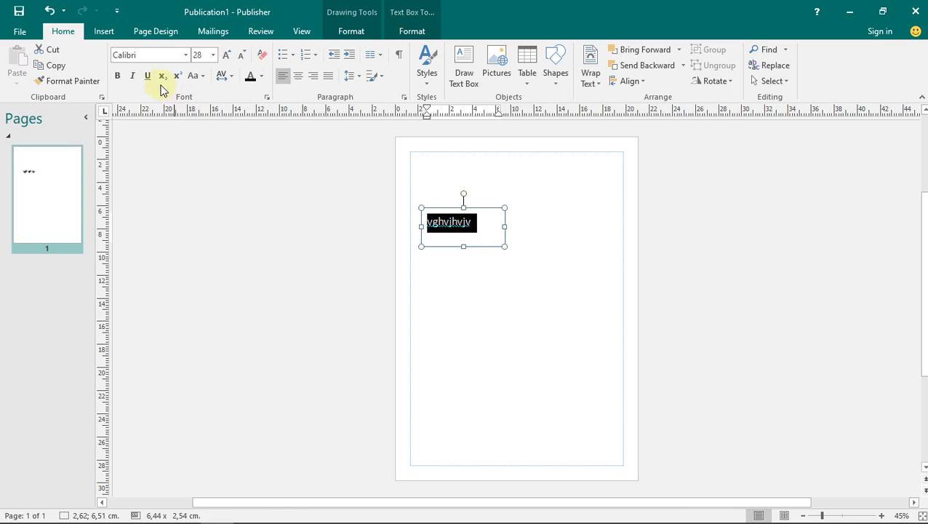
{"action": "left_click", "coordinate": [121, 76]}
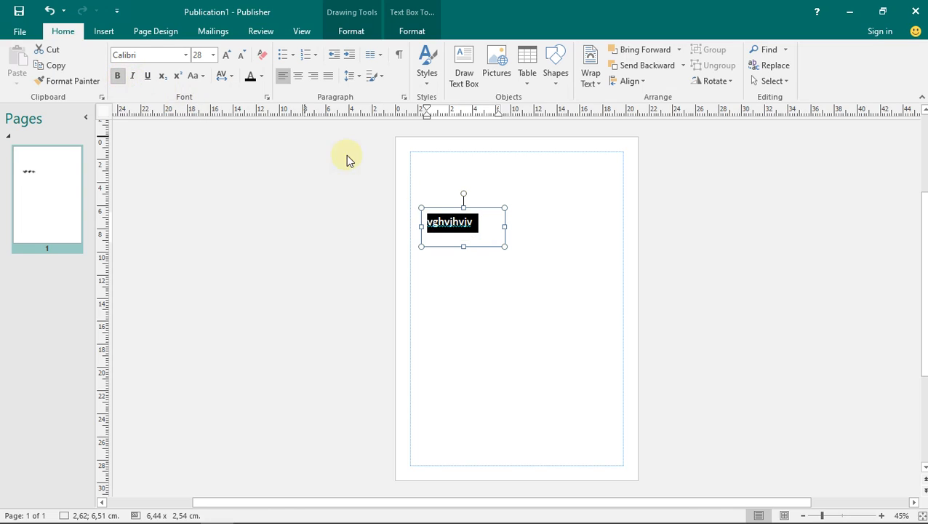
{"action": "left_click", "coordinate": [476, 220]}
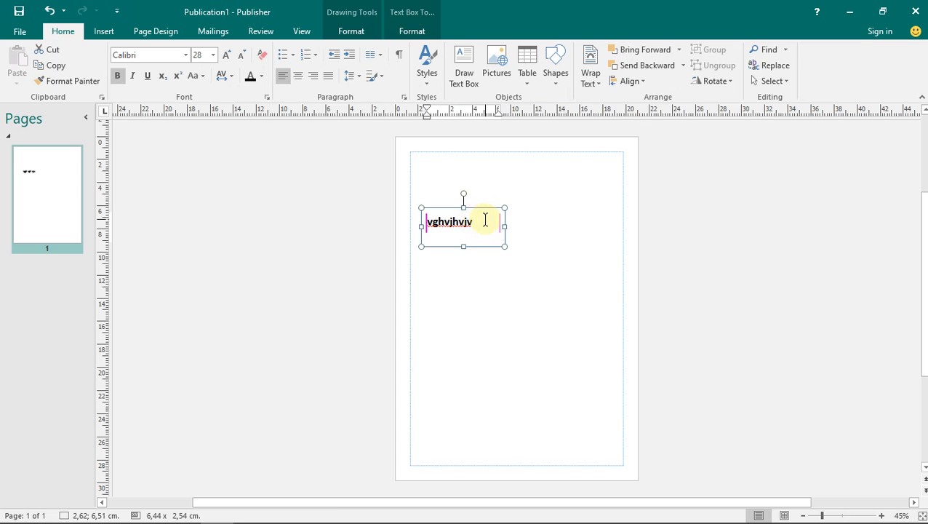
{"action": "left_click_drag", "start_coordinate": [485, 220], "coordinate": [399, 210]}
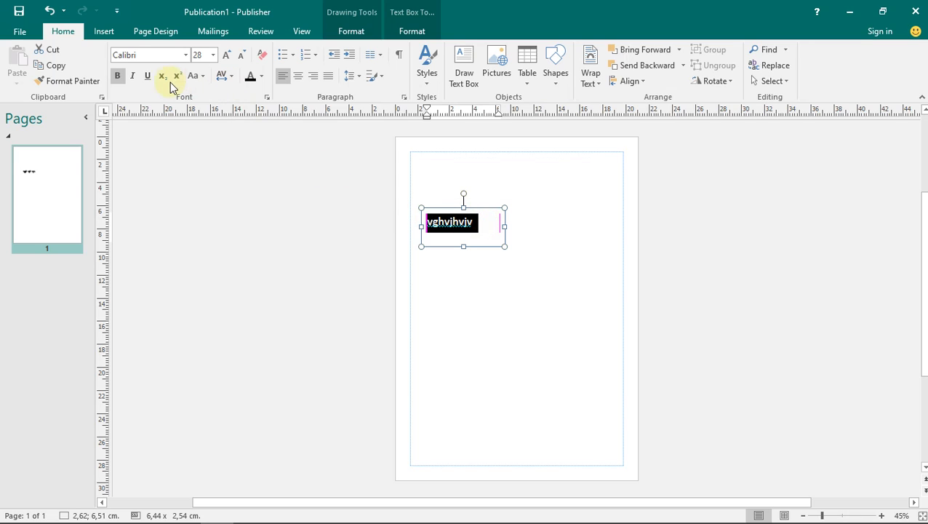
{"action": "left_click", "coordinate": [135, 76]}
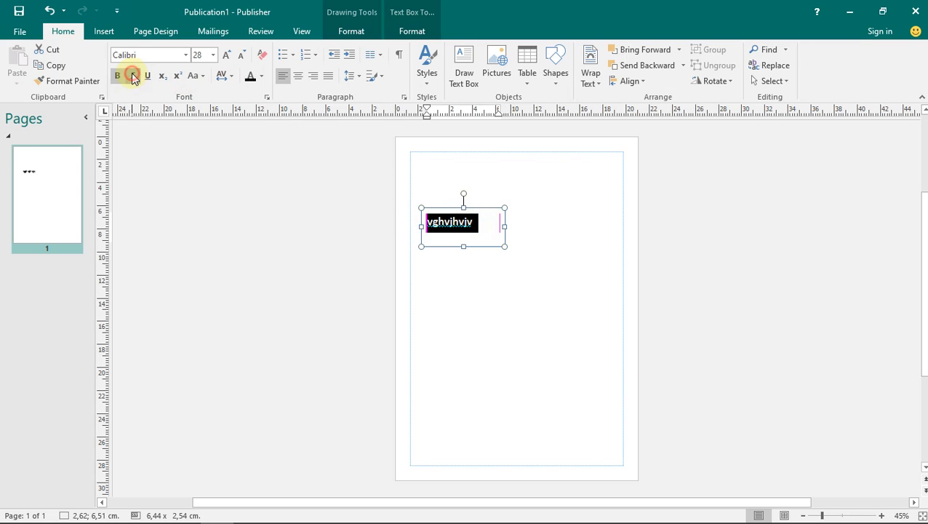
{"action": "left_click", "coordinate": [464, 234]}
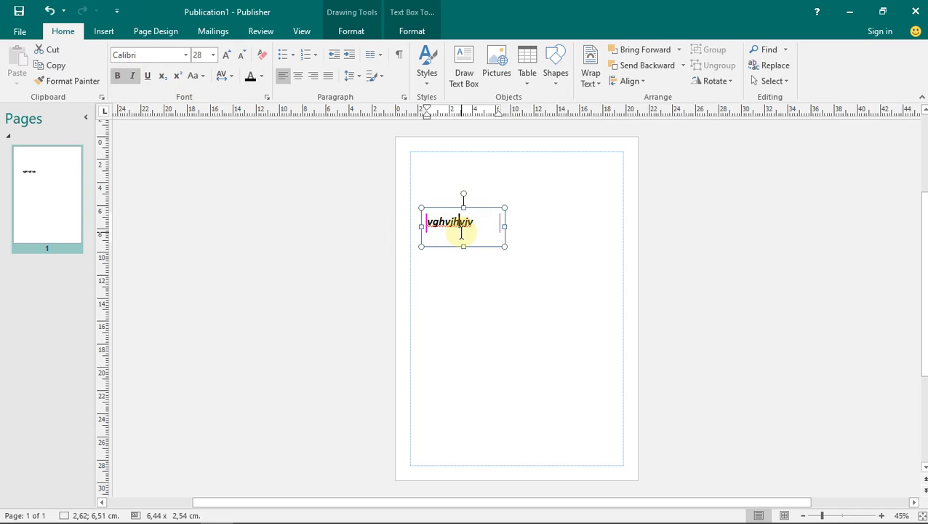
Step: Underline the whole text in the text box
{"action": "left_click_drag", "start_coordinate": [474, 229], "coordinate": [425, 222]}
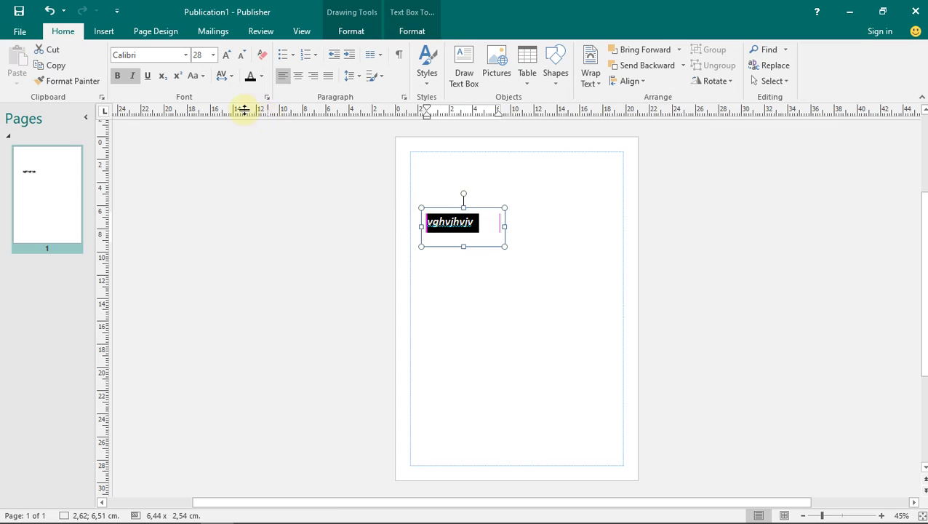
{"action": "left_click", "coordinate": [149, 82]}
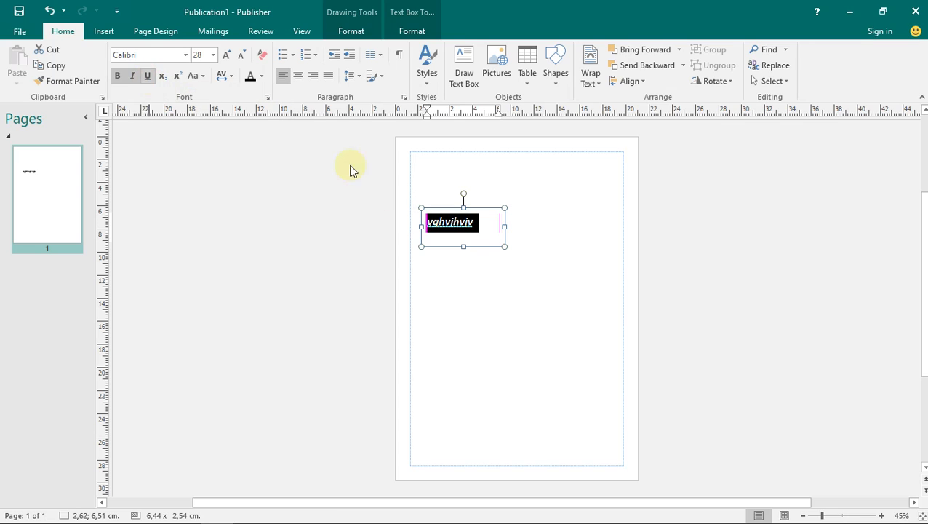
{"action": "left_click", "coordinate": [489, 229]}
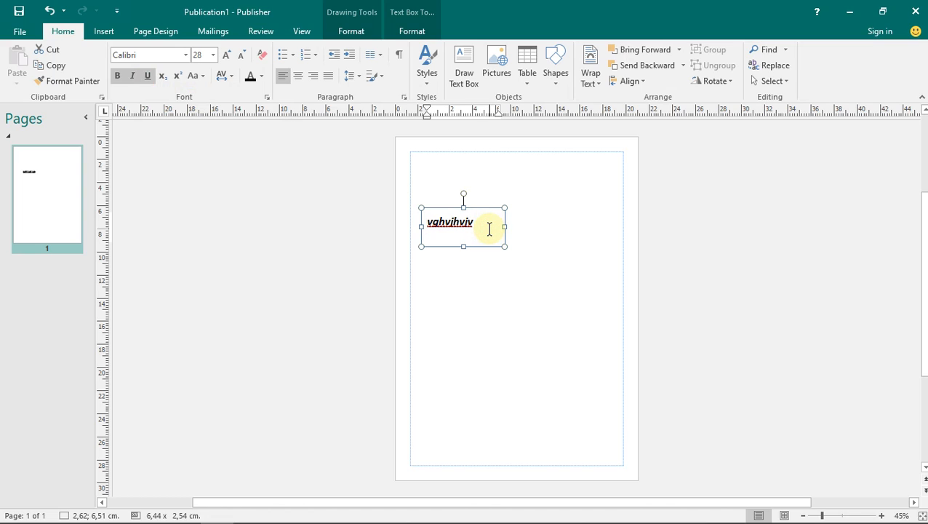
Step: Change the font colour of the whole text in the text box to a lighter orange scheme colour
{"action": "left_click", "coordinate": [262, 76]}
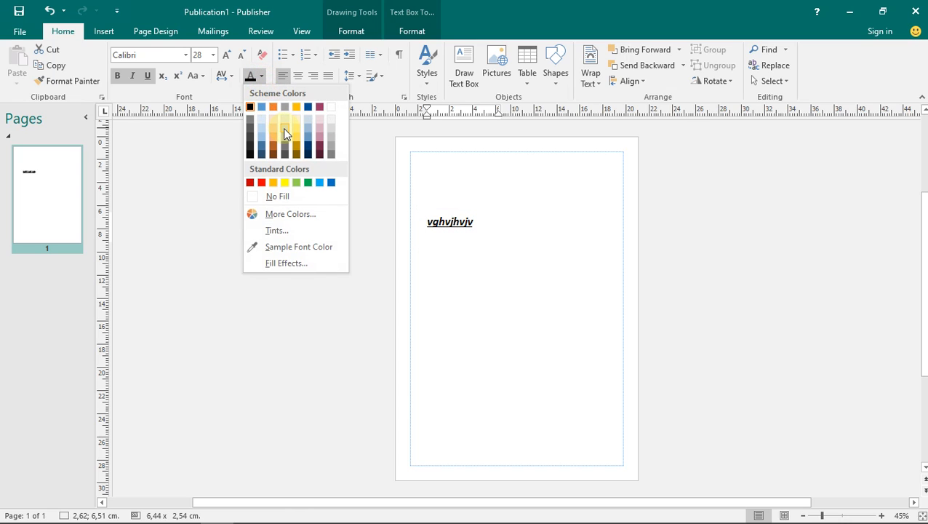
{"action": "left_click", "coordinate": [474, 221]}
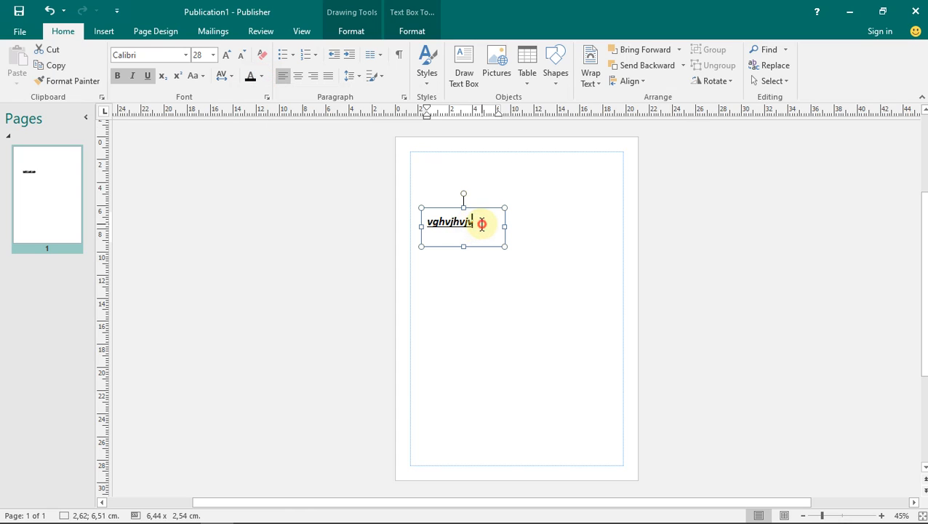
{"action": "double_click", "coordinate": [482, 224]}
{"action": "left_click", "coordinate": [262, 80]}
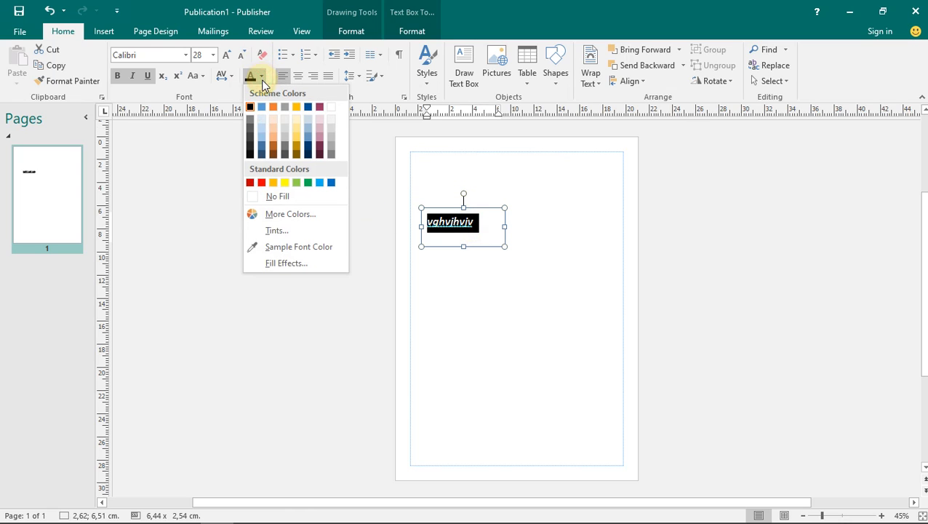
{"action": "left_click", "coordinate": [272, 137]}
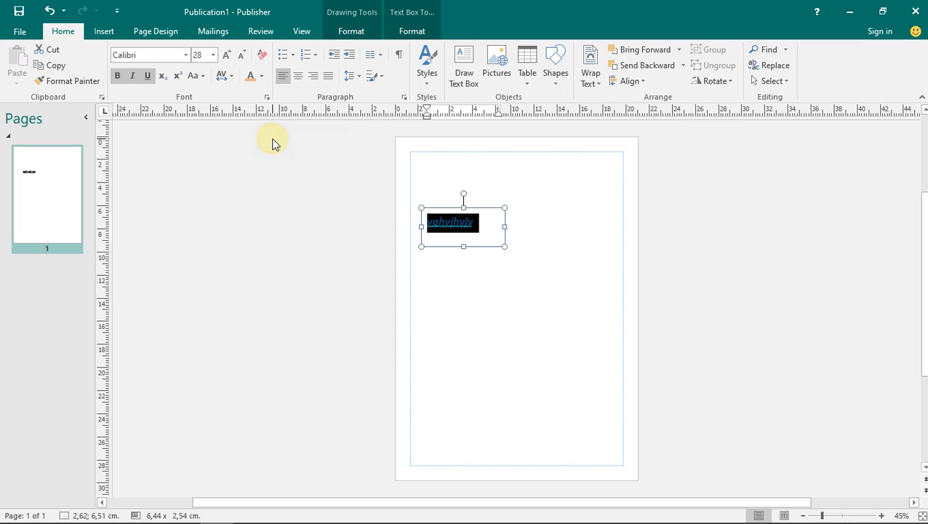
Step: Centre the whole text in the text box
{"action": "left_click", "coordinate": [538, 251]}
{"action": "left_click", "coordinate": [458, 221]}
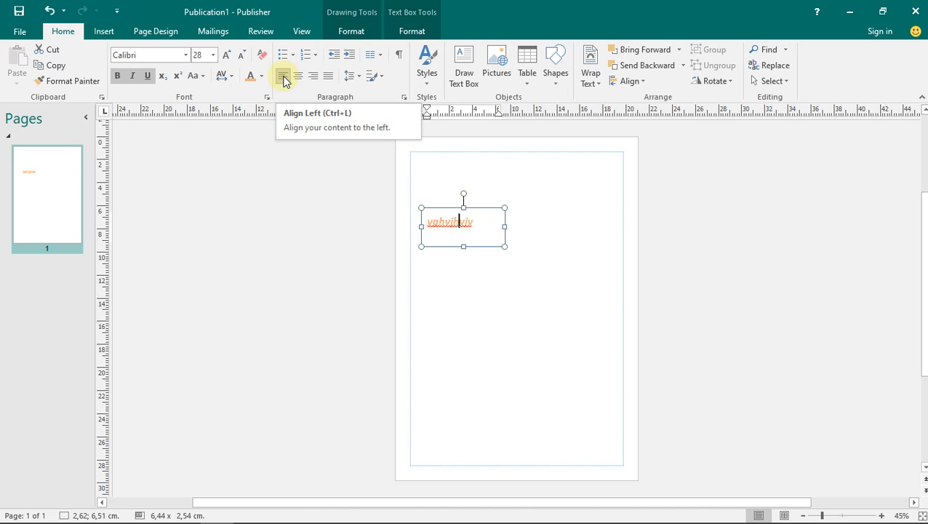
{"action": "left_click_drag", "start_coordinate": [481, 217], "coordinate": [422, 218]}
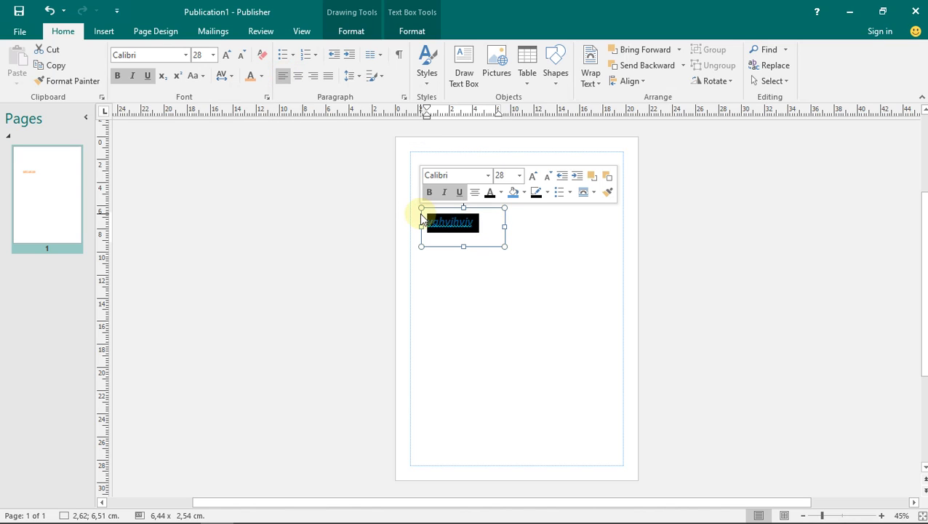
{"action": "left_click", "coordinate": [432, 222]}
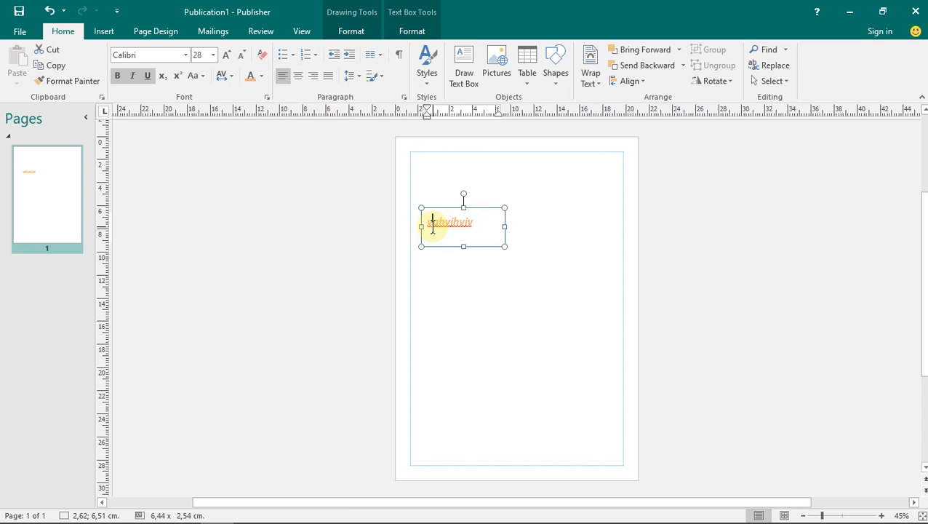
{"action": "left_click_drag", "start_coordinate": [475, 222], "coordinate": [387, 225]}
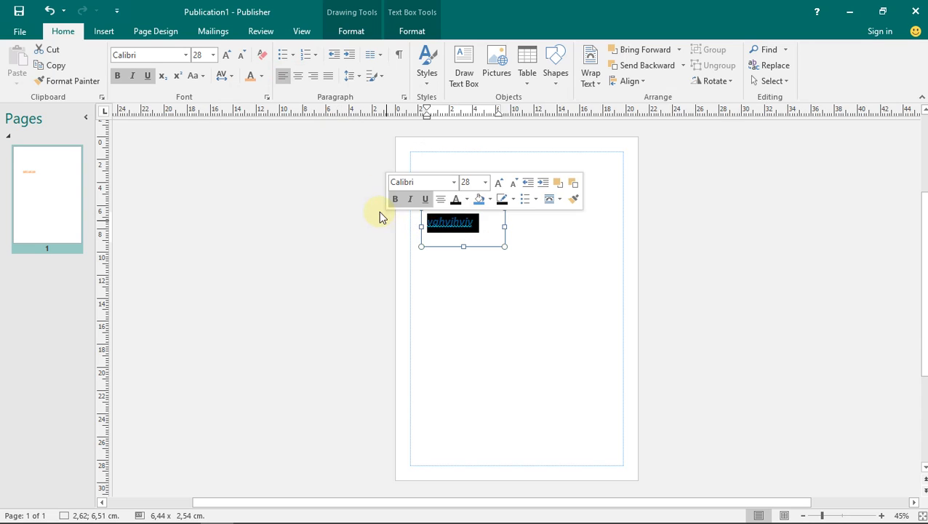
{"action": "left_click", "coordinate": [300, 78]}
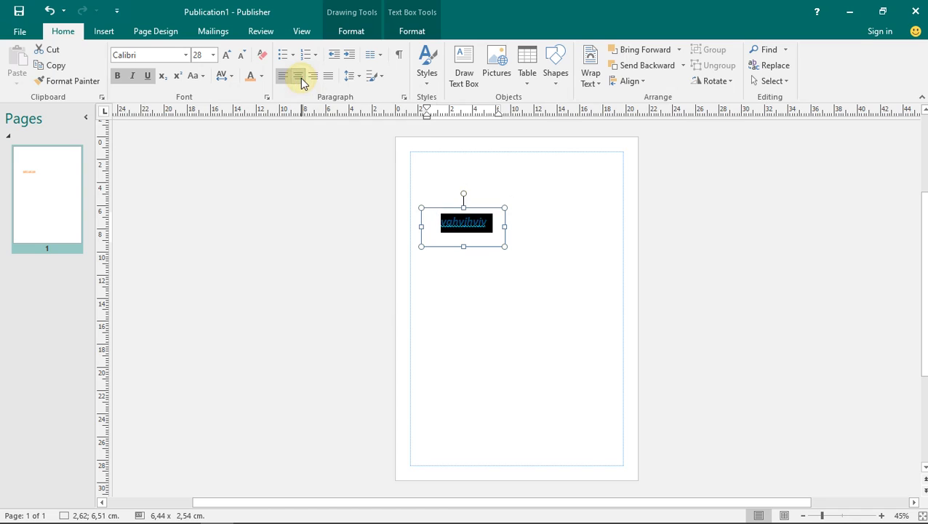
{"action": "left_click", "coordinate": [488, 237]}
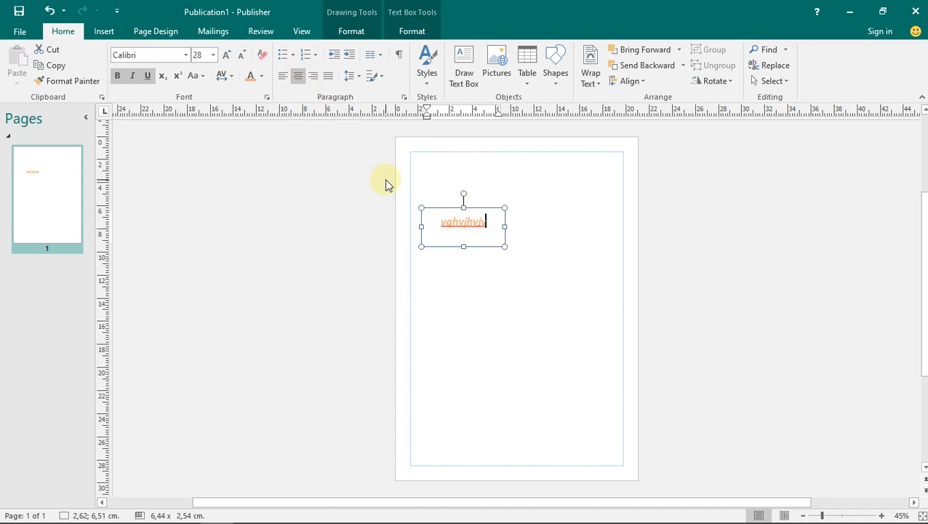
Step: Try right alignment on the whole text in the text box and set it to justified
{"action": "double_click", "coordinate": [483, 235]}
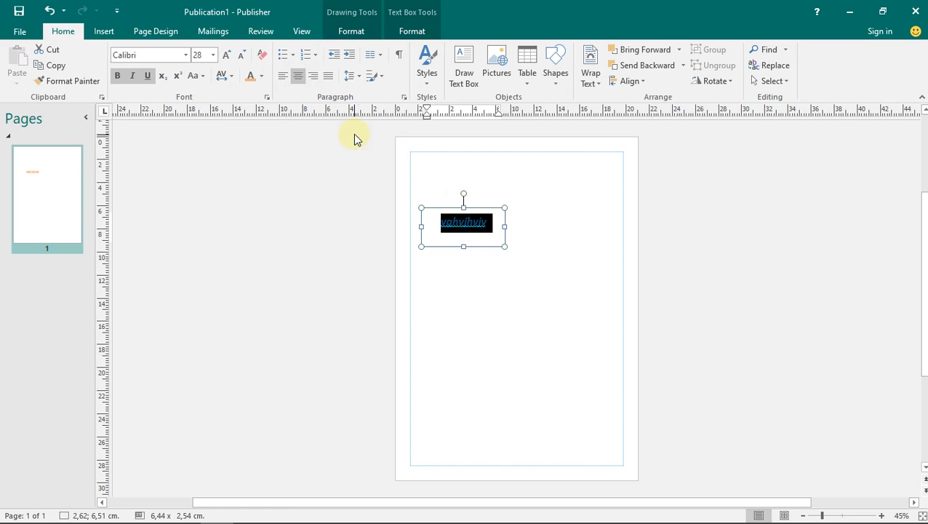
{"action": "left_click", "coordinate": [316, 81]}
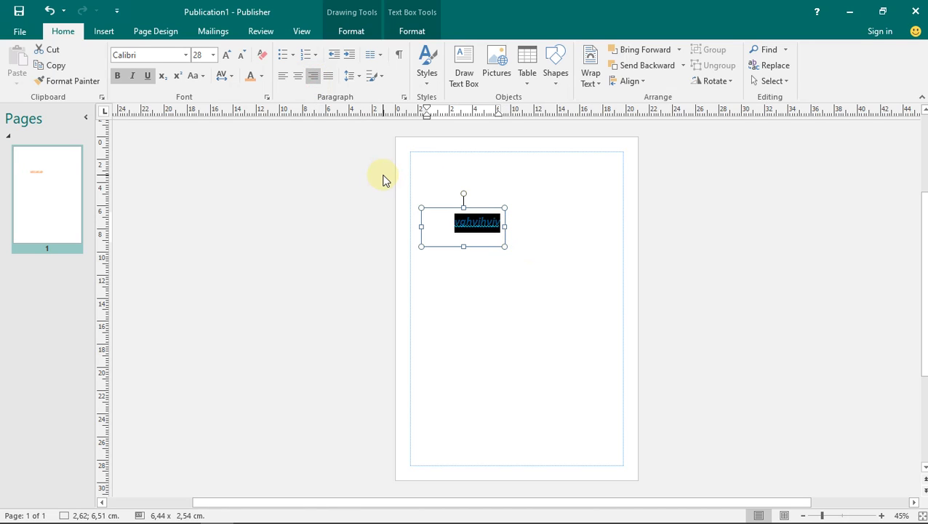
{"action": "left_click", "coordinate": [328, 81]}
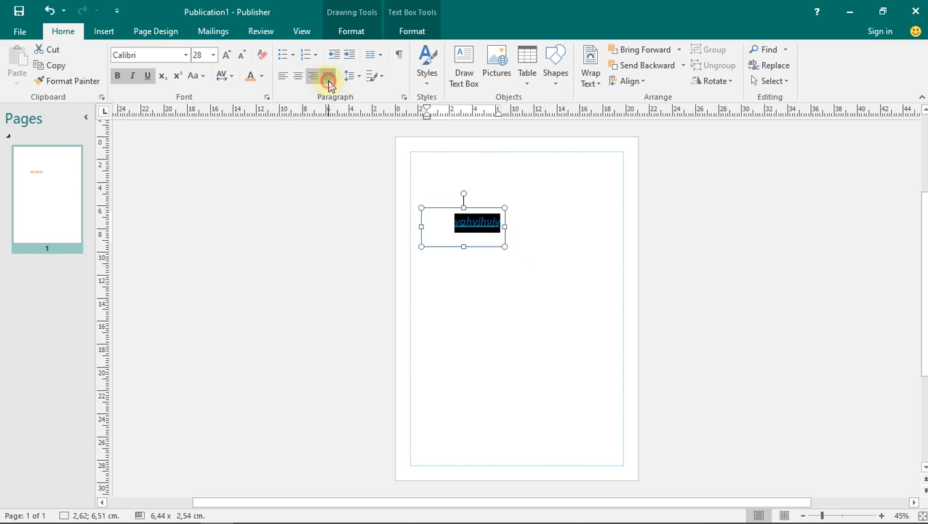
{"action": "left_click", "coordinate": [482, 226]}
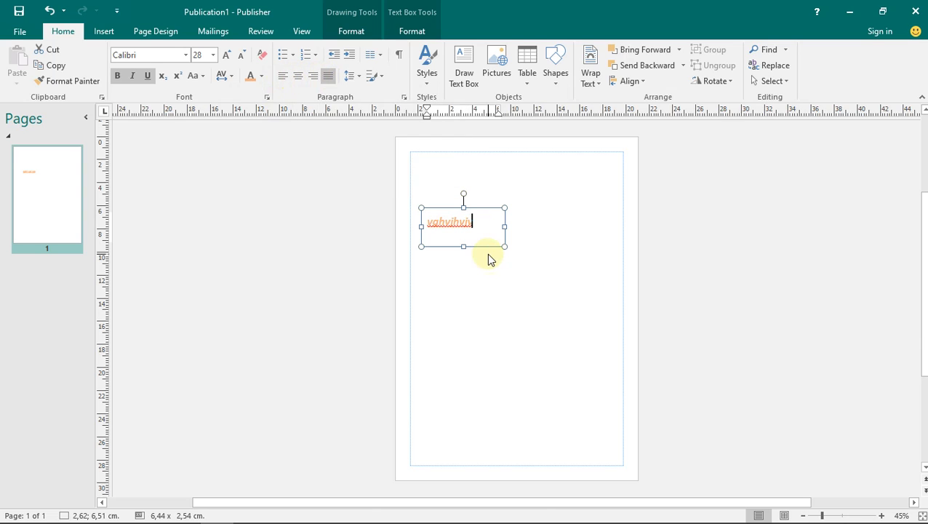
Step: Widen the text box to about 13.76 cm
{"action": "left_click_drag", "start_coordinate": [480, 222], "coordinate": [423, 217]}
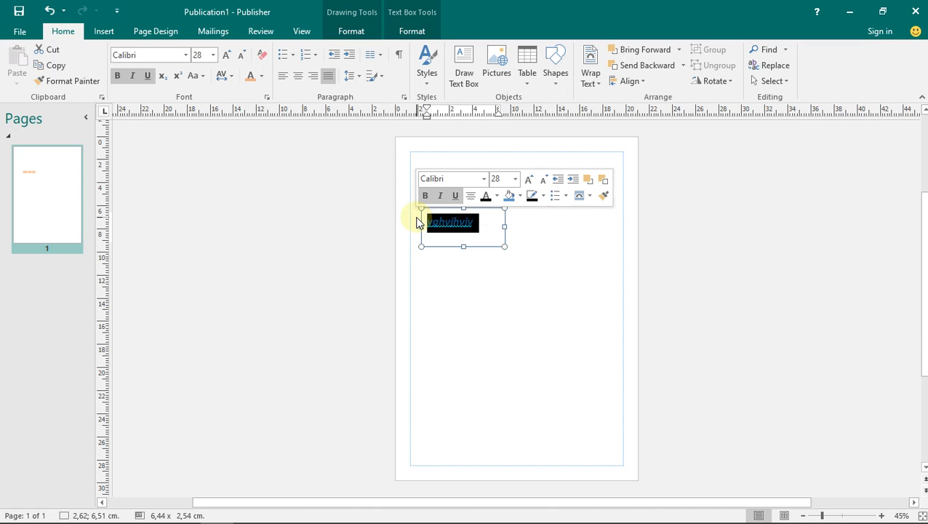
{"action": "left_click_drag", "start_coordinate": [503, 227], "coordinate": [589, 226]}
{"action": "left_click", "coordinate": [529, 222]}
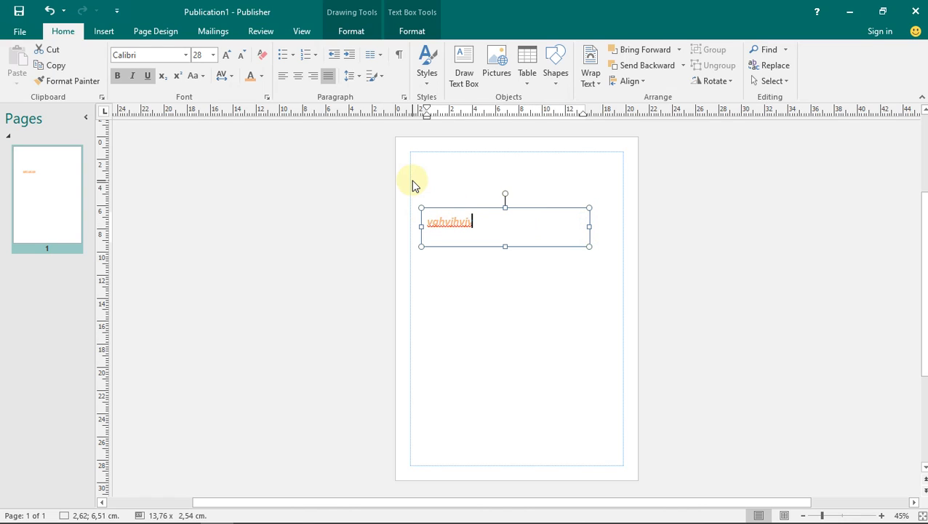
Step: Increase the text box height to about 6.26 cm and add the lines "Aghfjajabj" and "ajfajfjavjva" below the existing text
{"action": "left_click", "coordinate": [291, 57]}
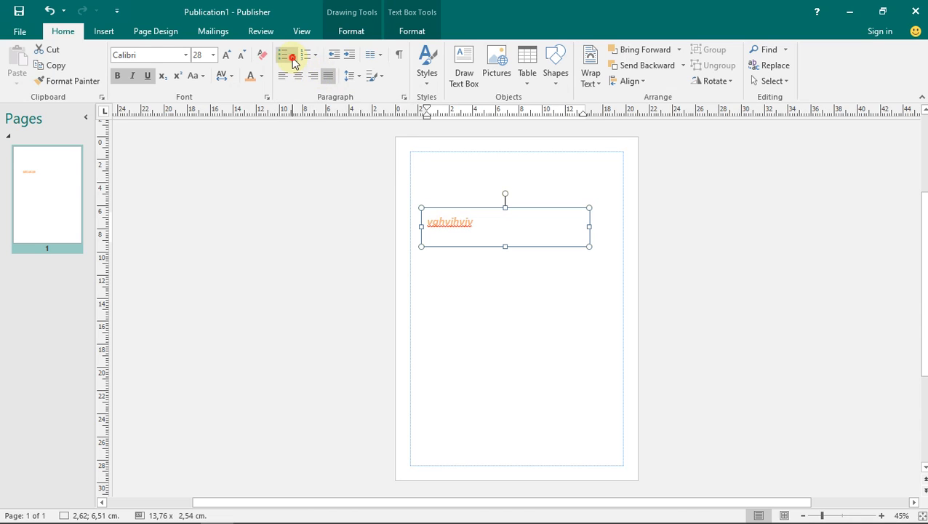
{"action": "left_click", "coordinate": [501, 225]}
{"action": "key", "text": "Return"}
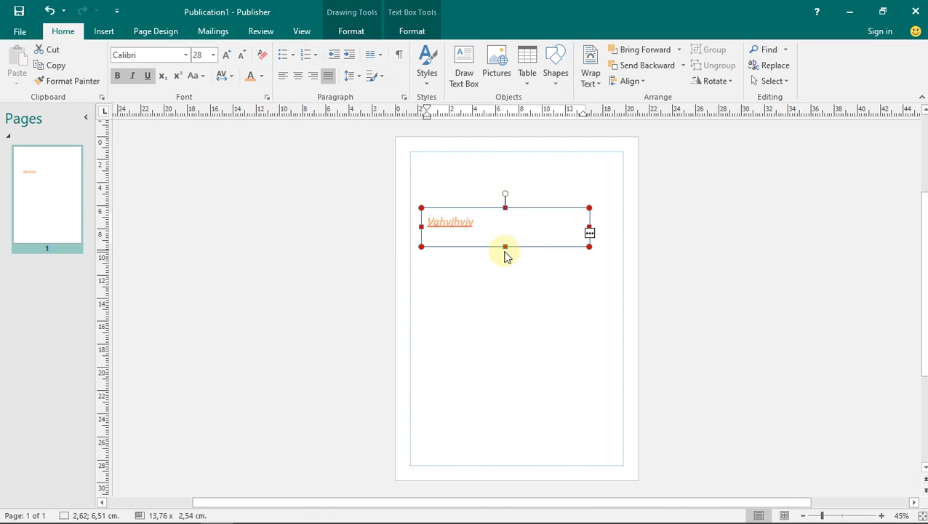
{"action": "left_click_drag", "start_coordinate": [506, 246], "coordinate": [509, 289]}
{"action": "type", "text": "ahvjhvjv Aghfjajab"}
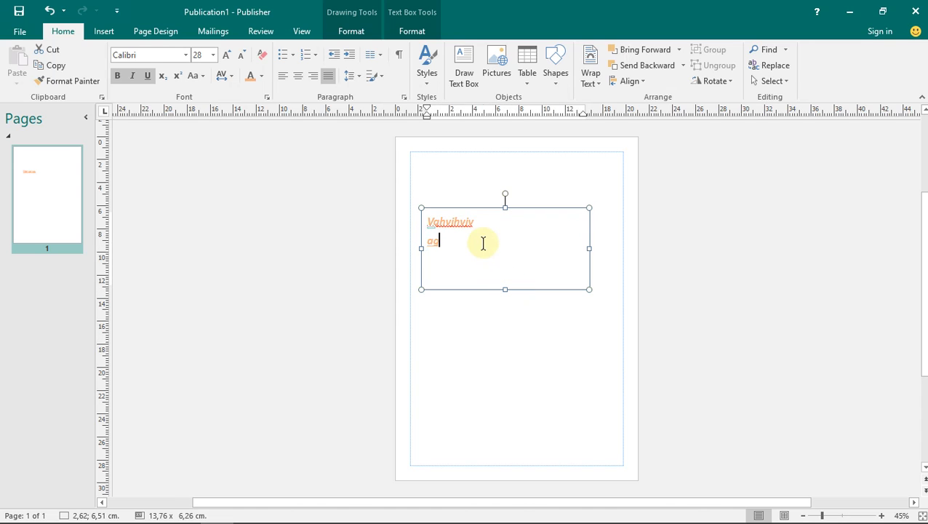
{"action": "type", "text": "i"}
{"action": "key", "text": "Return"}
{"action": "type", "text": "ajfajfjavjva"}
Step: Format the three lines as a bulleted list with the small round bullet style
{"action": "left_click_drag", "start_coordinate": [481, 259], "coordinate": [430, 222]}
{"action": "left_click", "coordinate": [283, 58]}
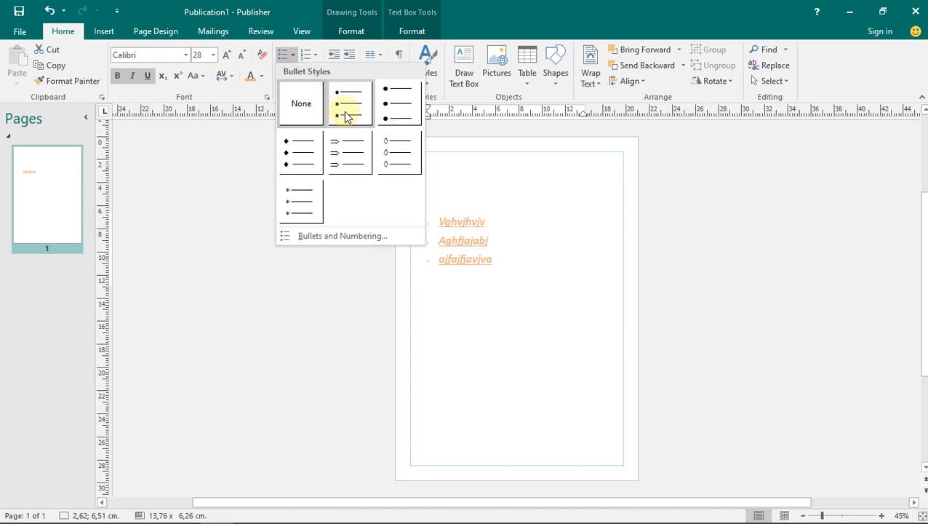
{"action": "left_click", "coordinate": [348, 109]}
{"action": "left_click", "coordinate": [506, 241]}
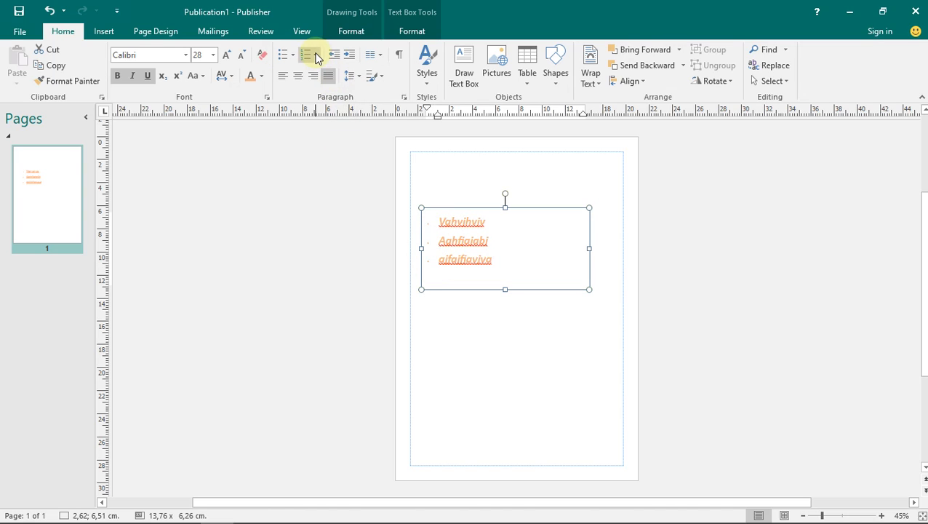
{"action": "left_click", "coordinate": [293, 56]}
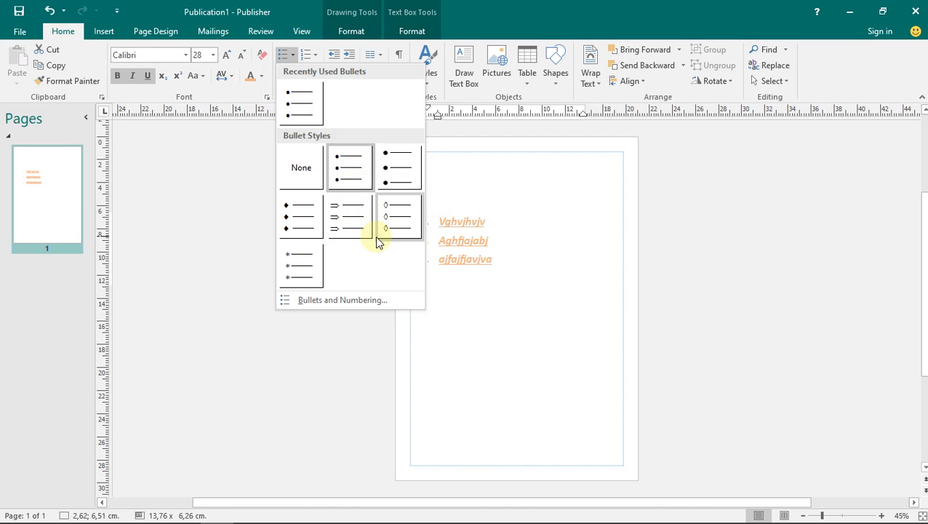
{"action": "left_click", "coordinate": [315, 58]}
{"action": "left_click", "coordinate": [315, 58]}
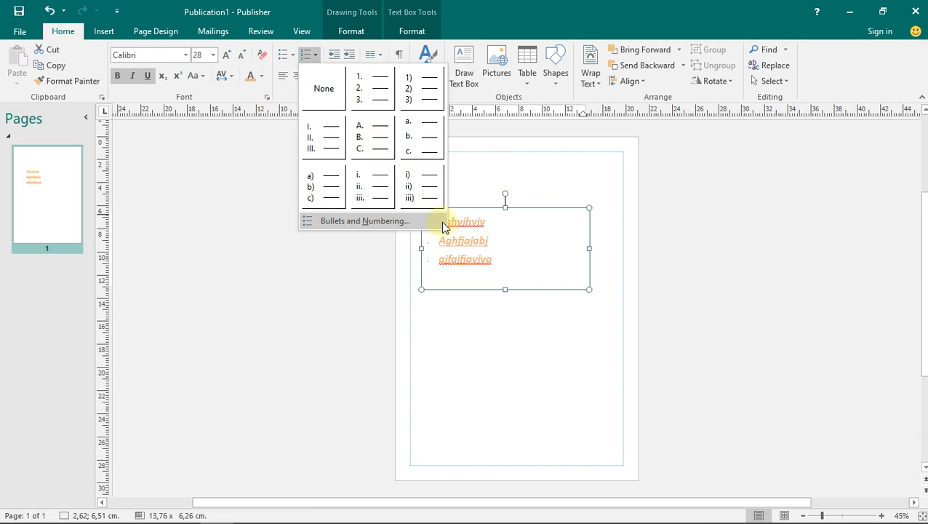
{"action": "left_click", "coordinate": [295, 55]}
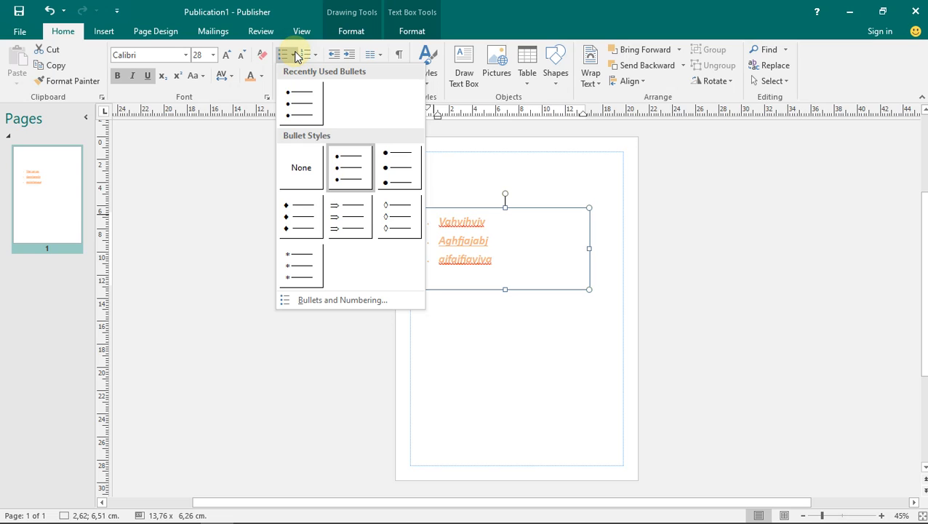
{"action": "left_click", "coordinate": [307, 57]}
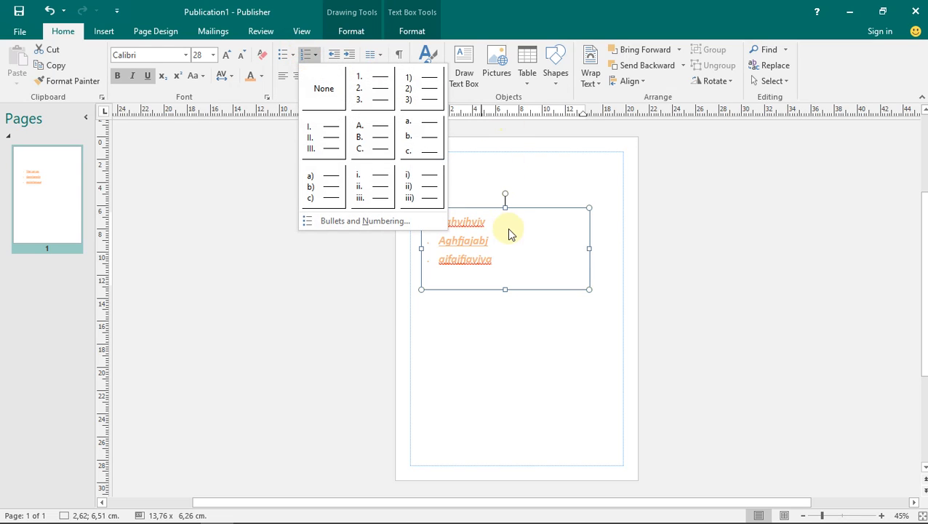
{"action": "left_click", "coordinate": [508, 230]}
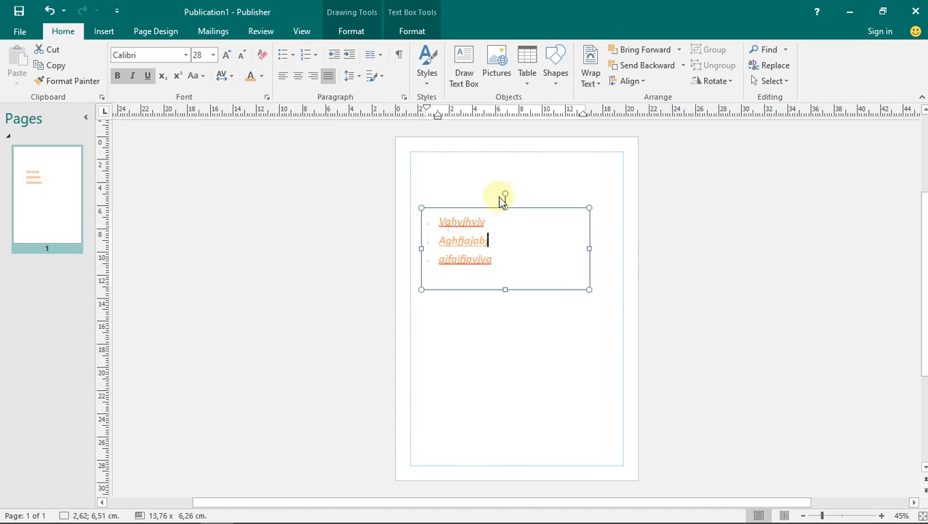
Step: Draw a second text box about 11 cm by 3.6 cm below the bulleted list and enter some filler text
{"action": "left_click", "coordinate": [463, 73]}
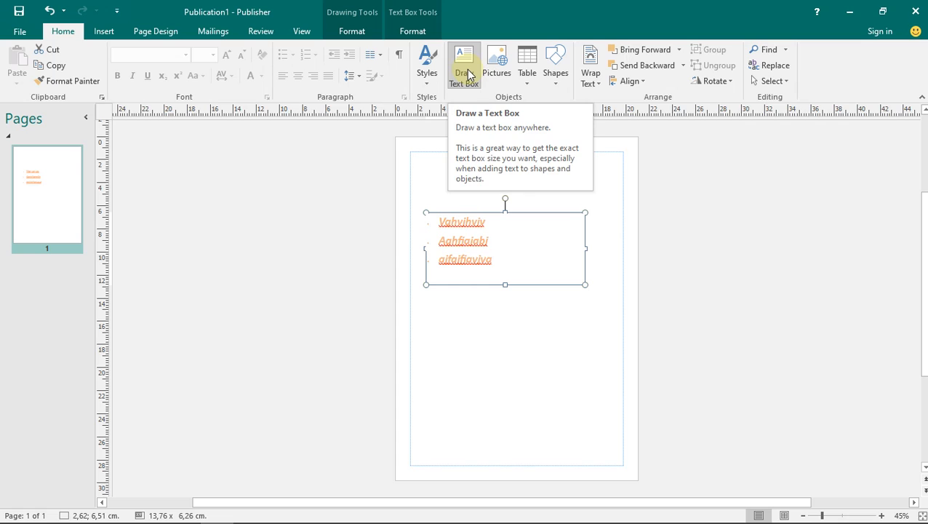
{"action": "mouse_move", "coordinate": [430, 307]}
{"action": "left_mouse_down"}
{"action": "mouse_move", "coordinate": [494, 348]}
{"action": "mouse_move", "coordinate": [556, 351]}
{"action": "left_mouse_up"}
{"action": "type", "text": "chgchvjhvjhvjhvjhvhghv"}
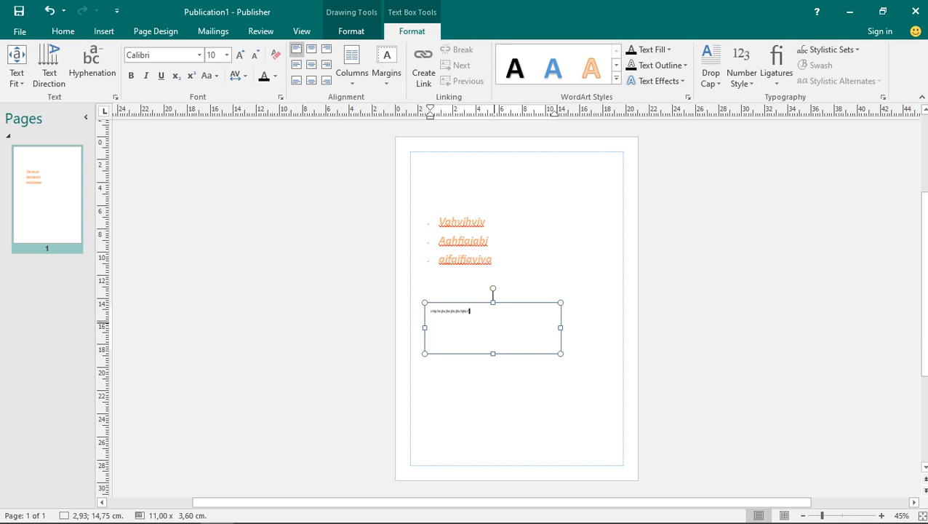
Step: Replace the filler text in the lower text box with "MICROSOFT PUBLISHER" in capitals
{"action": "key", "text": "BackSpace"}
{"action": "key", "text": "BackSpace"}
{"action": "key", "text": "BackSpace"}
{"action": "key", "text": "BackSpace"}
{"action": "key", "text": "BackSpace"}
{"action": "key", "text": "BackSpace"}
{"action": "key", "text": "BackSpace"}
{"action": "key", "text": "BackSpace"}
{"action": "key", "text": "BackSpace"}
{"action": "key", "text": "BackSpace"}
{"action": "key", "text": "BackSpace"}
{"action": "key", "text": "BackSpace"}
{"action": "key", "text": "BackSpace"}
{"action": "key", "text": "BackSpace"}
{"action": "key", "text": "BackSpace"}
{"action": "key", "text": "BackSpace"}
{"action": "key", "text": "BackSpace"}
{"action": "key", "text": "BackSpace"}
{"action": "key", "text": "BackSpace"}
{"action": "key", "text": "Caps_Lock"}
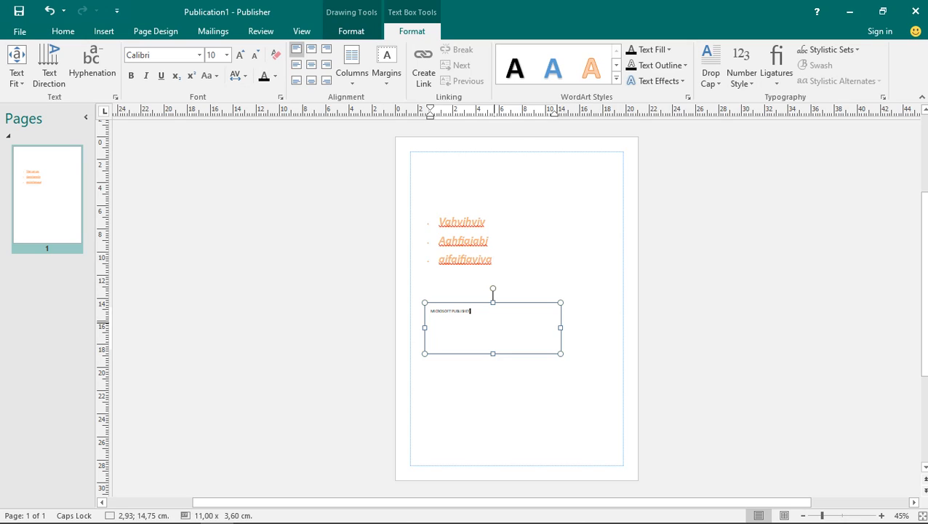
Step: Set the font size of the "MICROSOFT PUBLISHER" text to 28
{"action": "triple_click", "coordinate": [493, 321]}
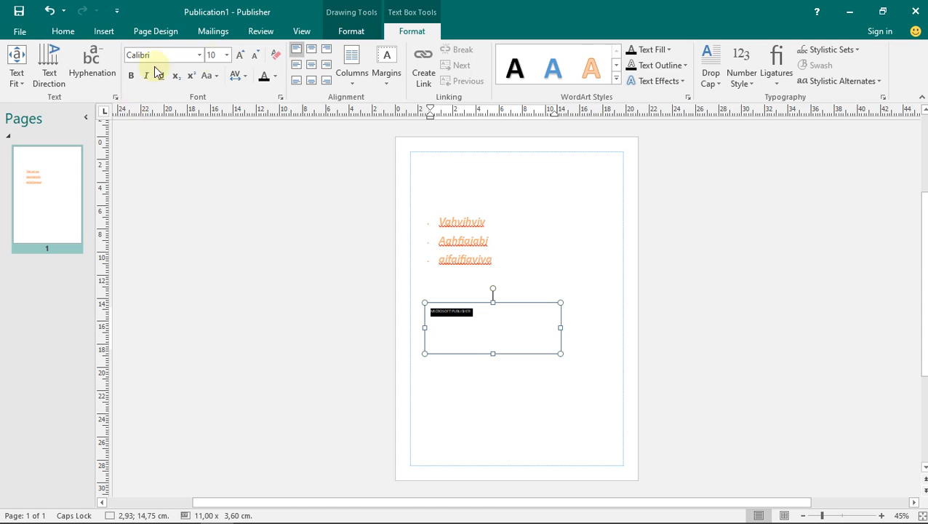
{"action": "left_click", "coordinate": [63, 31]}
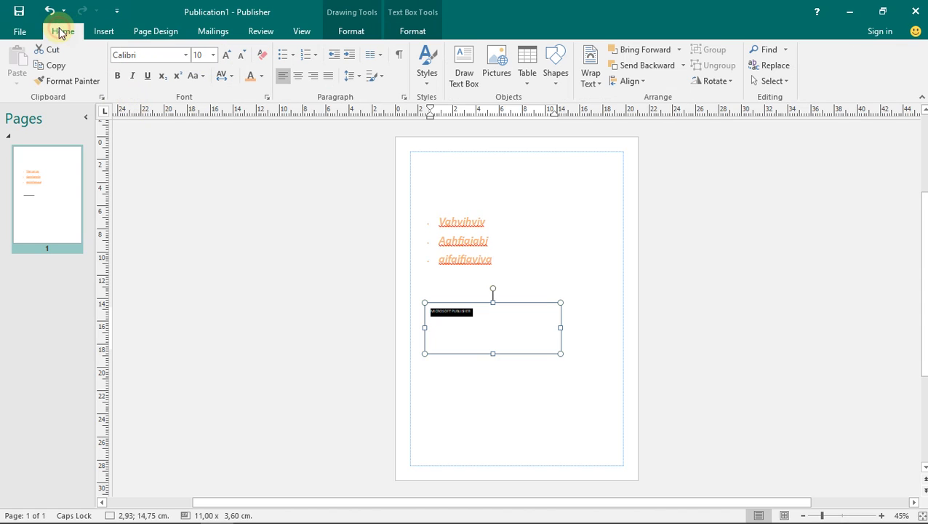
{"action": "left_click", "coordinate": [213, 56]}
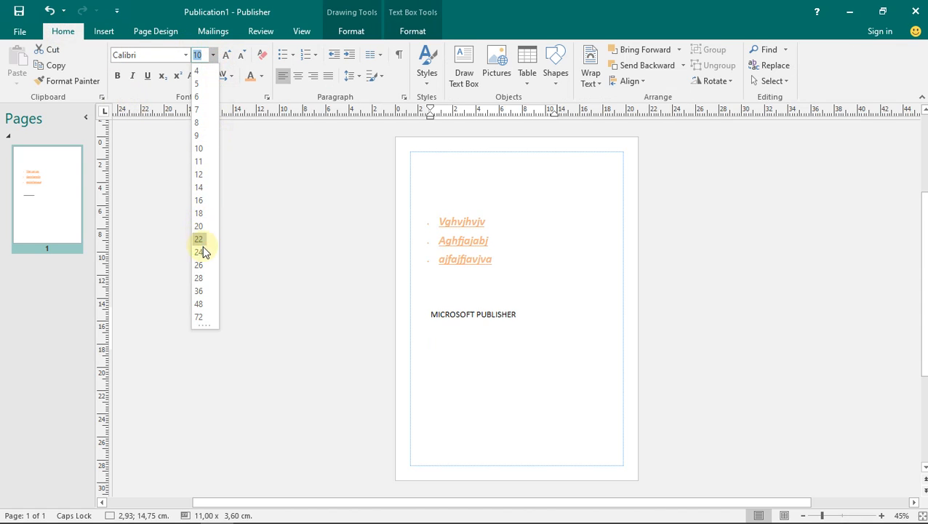
{"action": "left_click", "coordinate": [208, 283]}
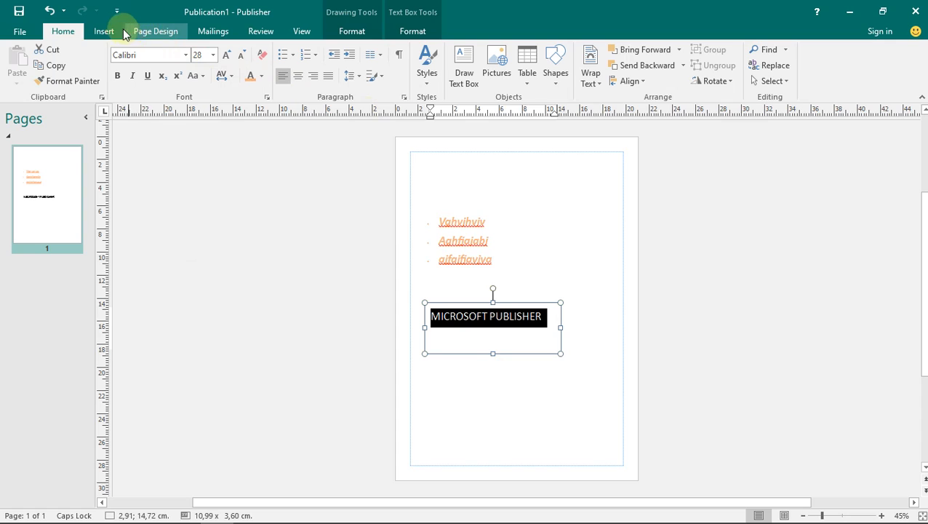
Step: Undo the accidental move of the "MICROSOFT PUBLISHER" text out of its text box
{"action": "left_click_drag", "start_coordinate": [527, 311], "coordinate": [532, 320]}
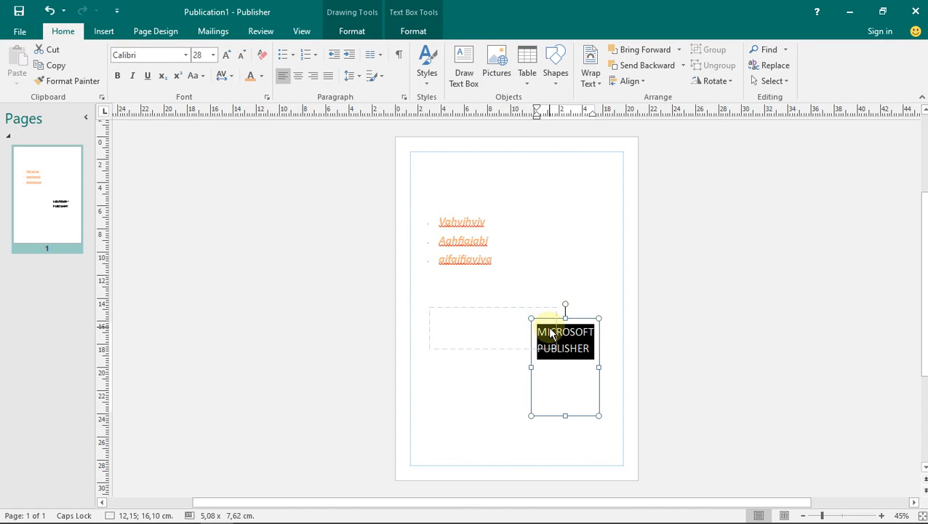
{"action": "key", "text": "ctrl+z"}
{"action": "key", "text": "ctrl+z"}
{"action": "left_click", "coordinate": [503, 331]}
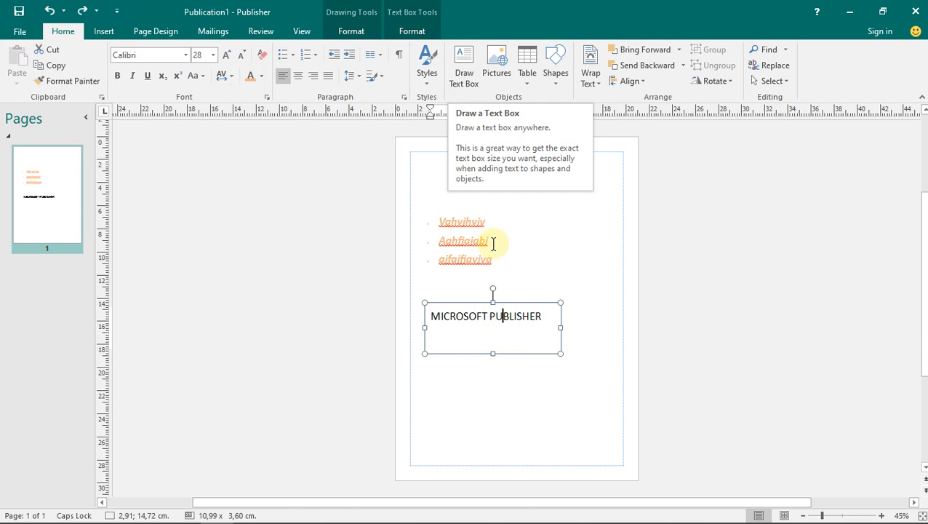
Step: Preview a light orange font colour on the "MICROSOFT PUBLISHER" text without applying it, and deselect the text box
{"action": "left_click", "coordinate": [547, 315]}
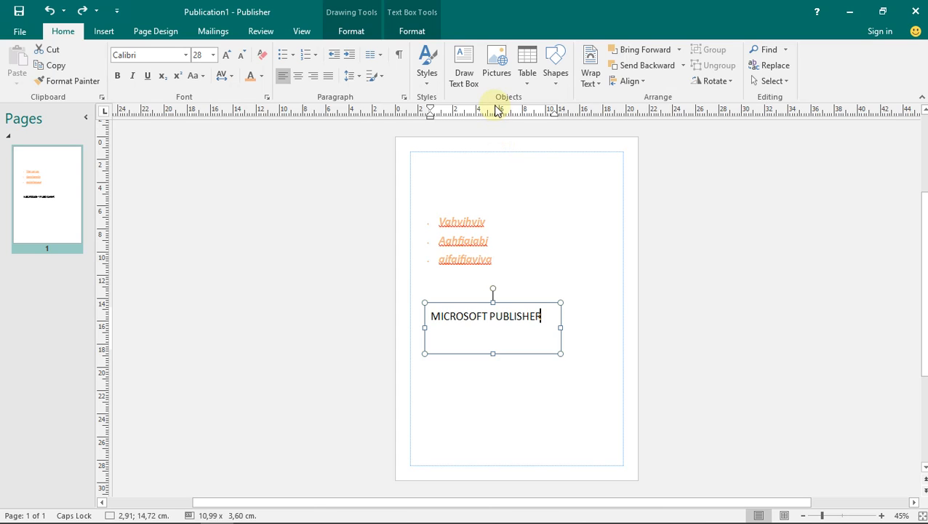
{"action": "left_click_drag", "start_coordinate": [546, 316], "coordinate": [439, 316]}
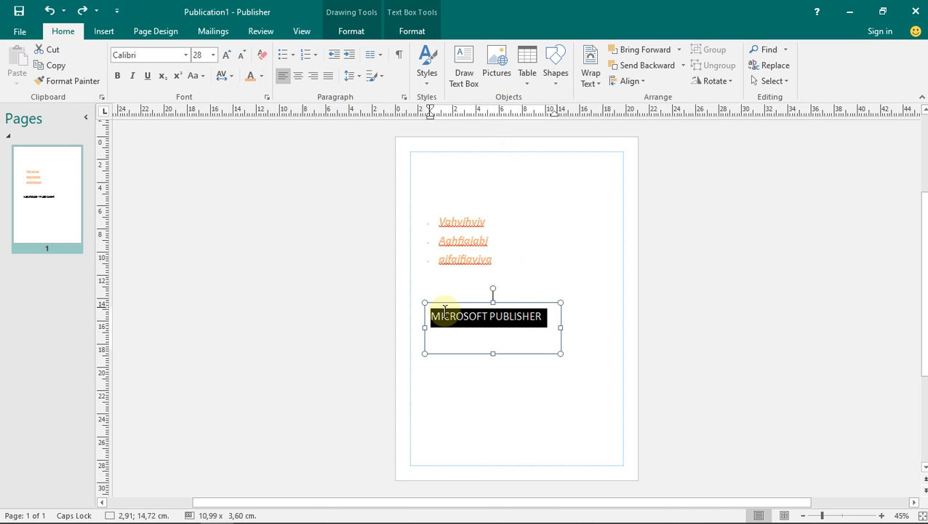
{"action": "left_click", "coordinate": [261, 77]}
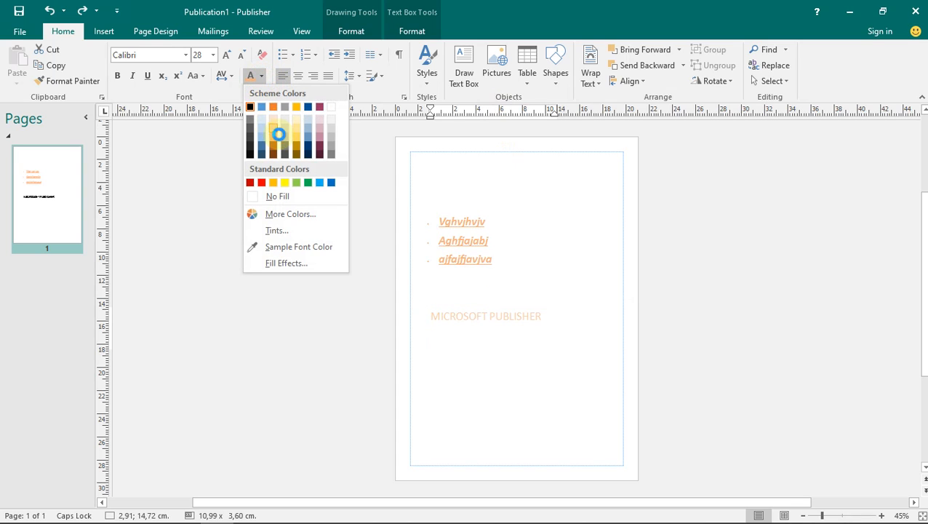
{"action": "left_click", "coordinate": [563, 280]}
{"action": "left_click", "coordinate": [607, 313]}
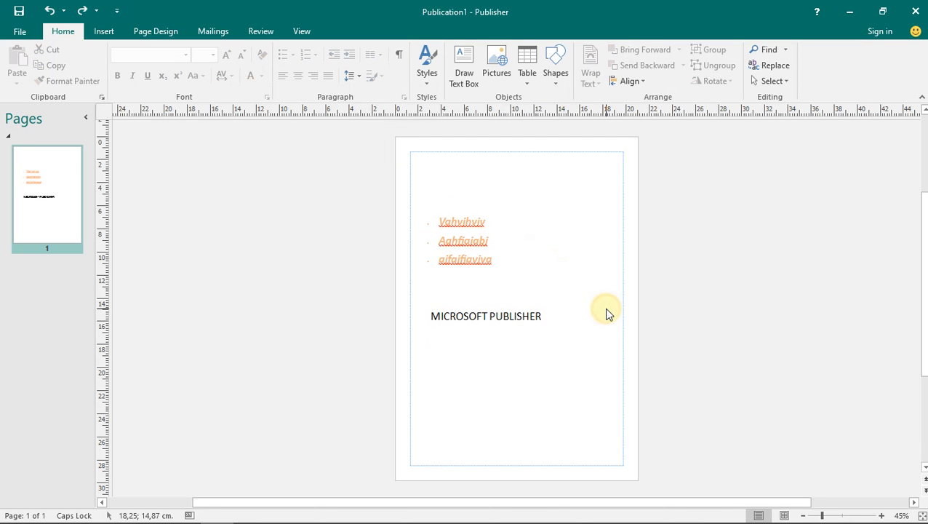
Step: Try to insert an online picture, and dismiss the dialog without working offline
{"action": "left_click", "coordinate": [494, 70]}
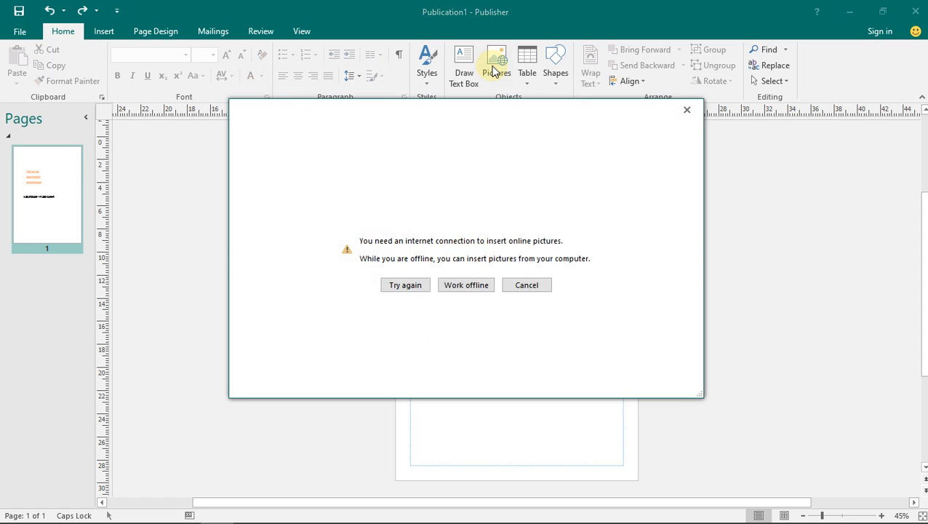
{"action": "left_click", "coordinate": [685, 111]}
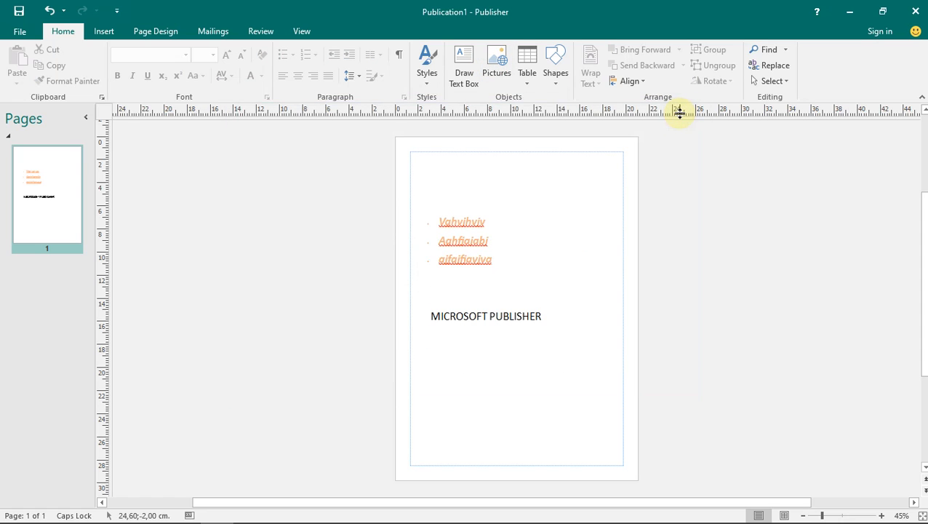
{"action": "left_click", "coordinate": [488, 82]}
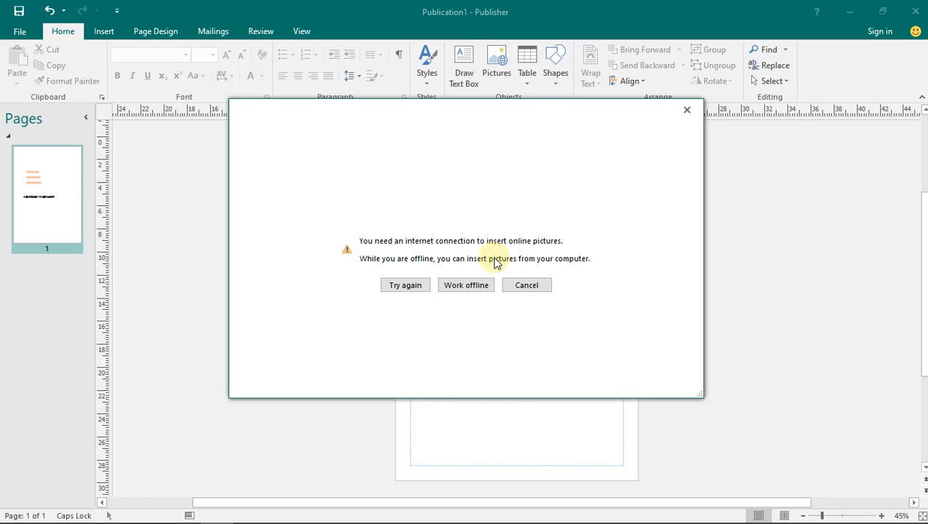
{"action": "left_click", "coordinate": [687, 111]}
Step: Open the file browser for inserting a picture from the computer, and close it without choosing a file
{"action": "left_click", "coordinate": [113, 34]}
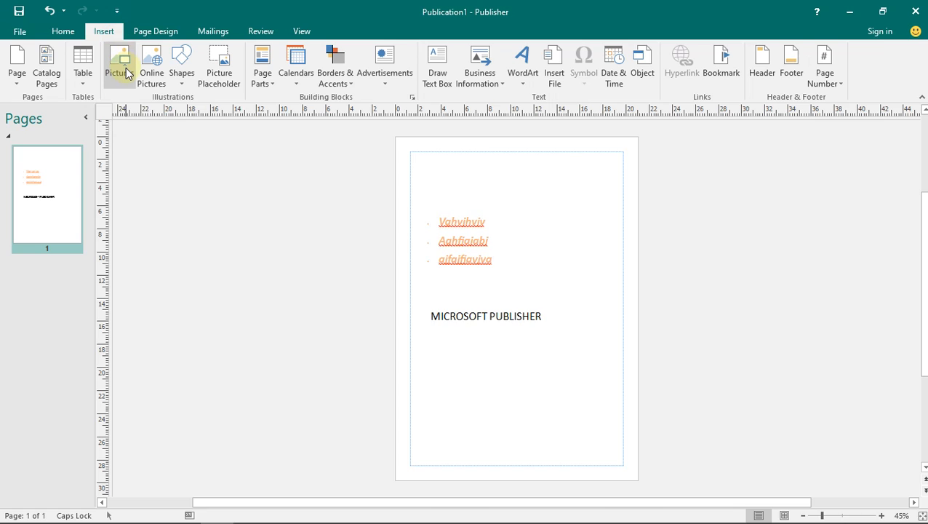
{"action": "left_click", "coordinate": [125, 73]}
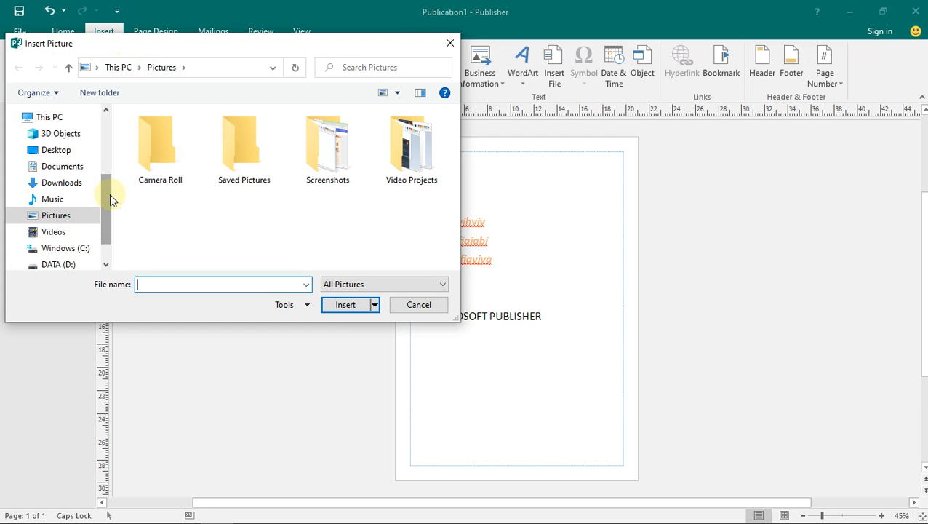
{"action": "left_click", "coordinate": [449, 45]}
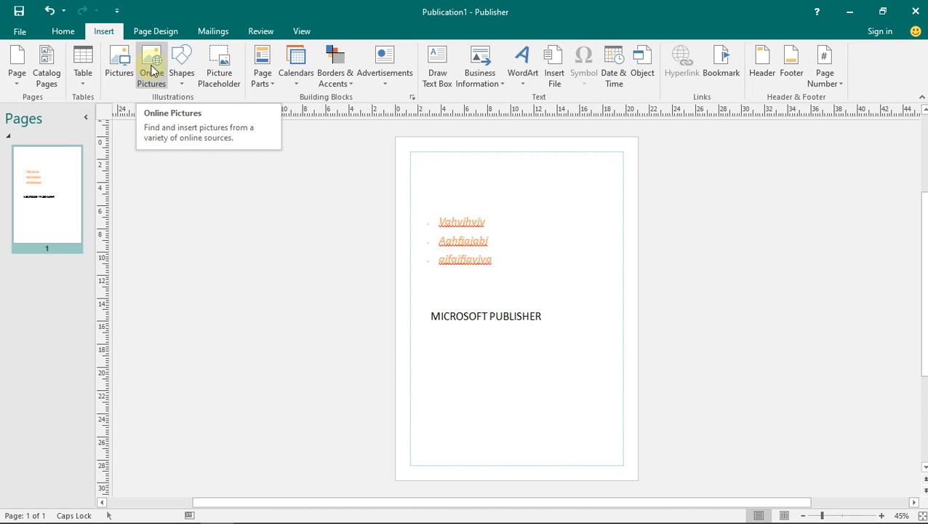
{"action": "left_click", "coordinate": [69, 32]}
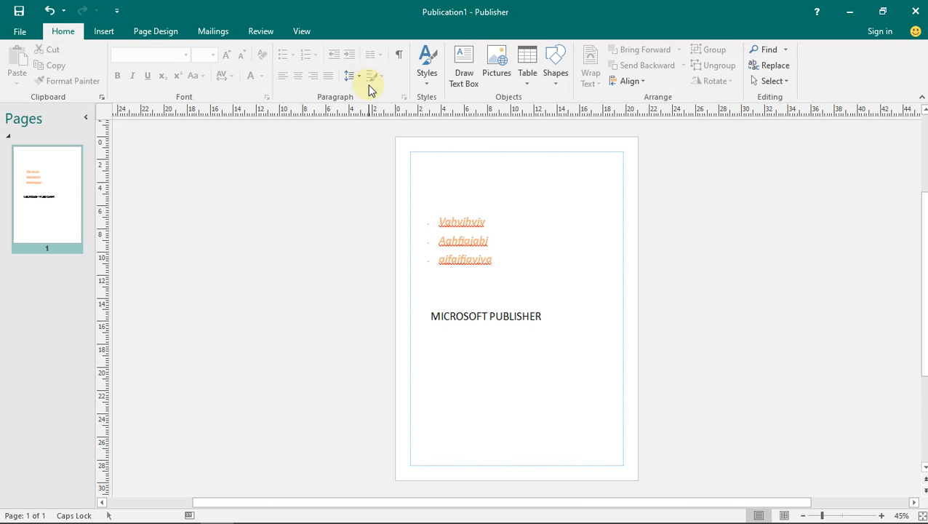
Step: Try out a 4x4 table in the middle of the page and undo the insertion
{"action": "left_click", "coordinate": [530, 61]}
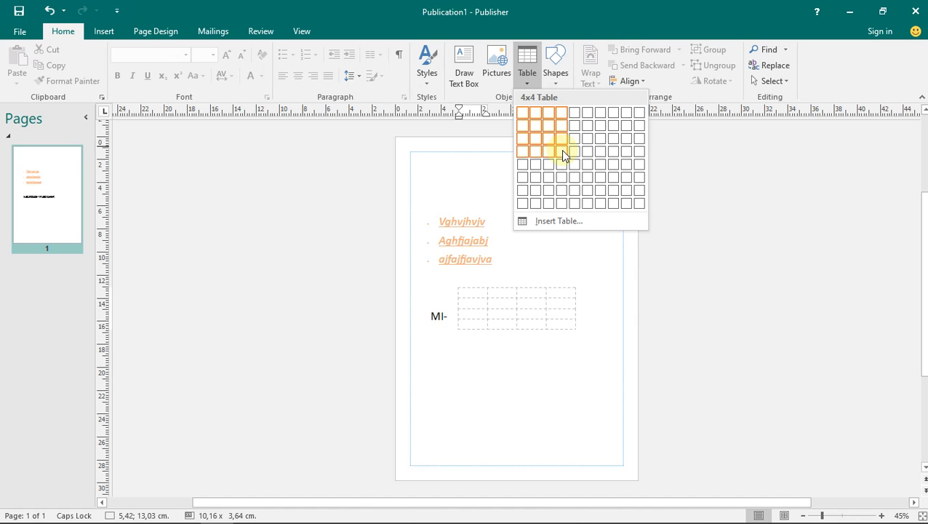
{"action": "left_click", "coordinate": [561, 149]}
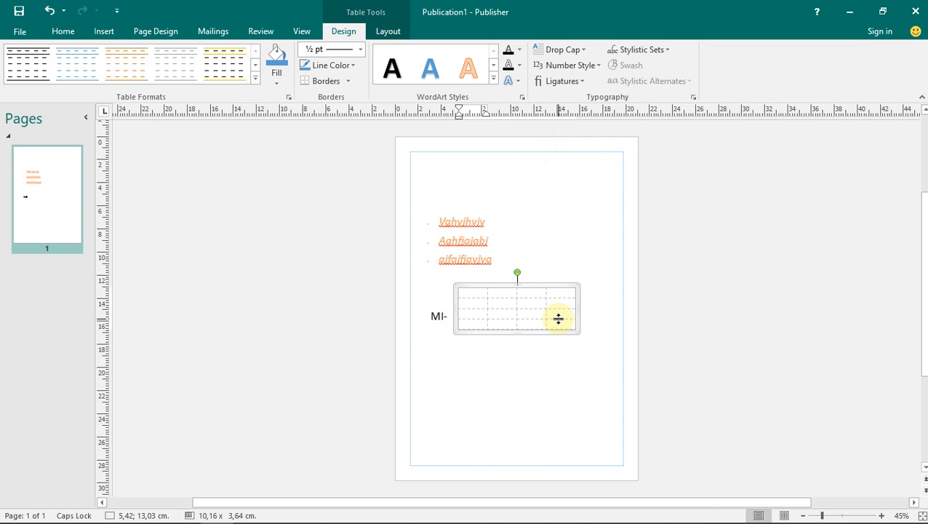
{"action": "key", "text": "ctrl+z"}
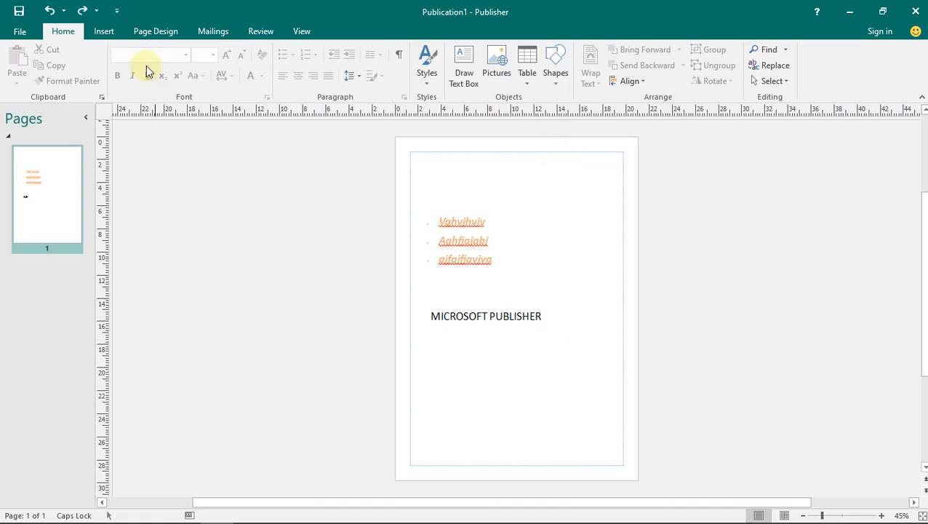
Step: Draw a circle about 3.5 cm wide and 3.4 cm high to the right of the bulleted list, and deselect it
{"action": "left_click", "coordinate": [554, 82]}
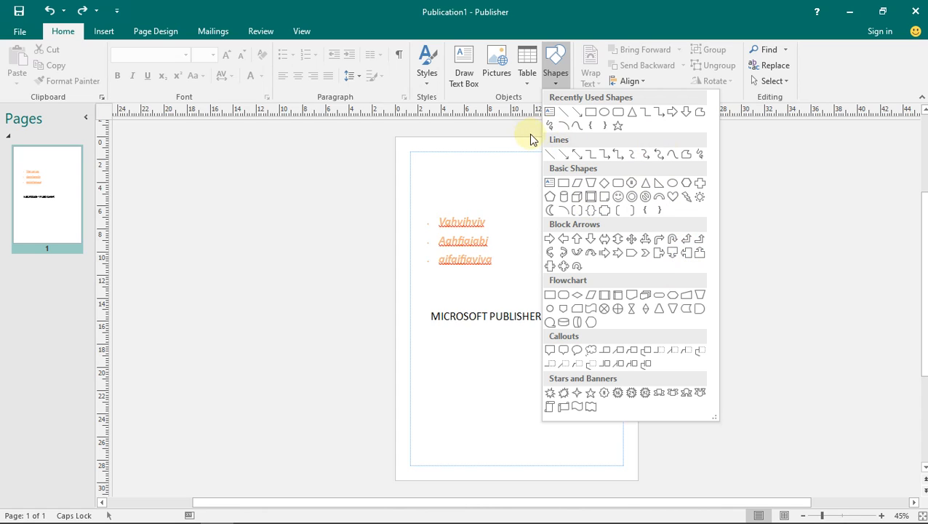
{"action": "left_click", "coordinate": [510, 163]}
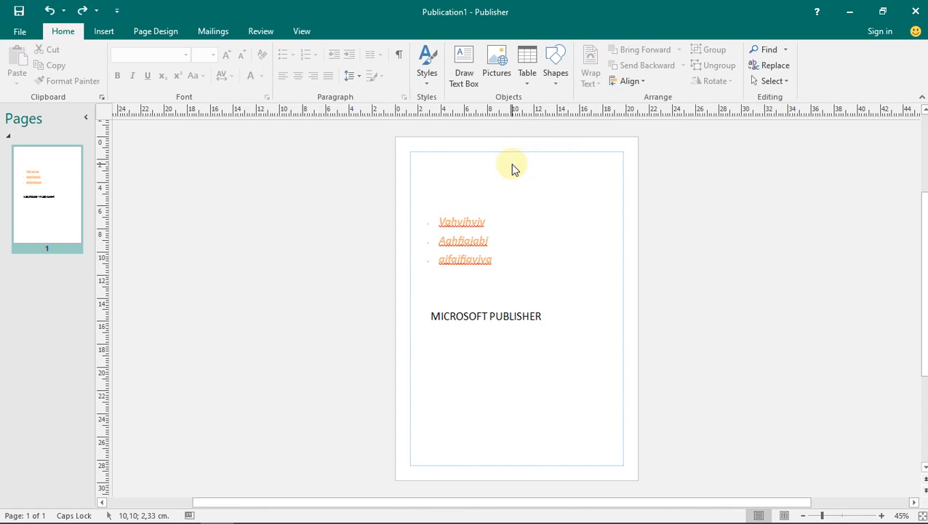
{"action": "left_click", "coordinate": [549, 86]}
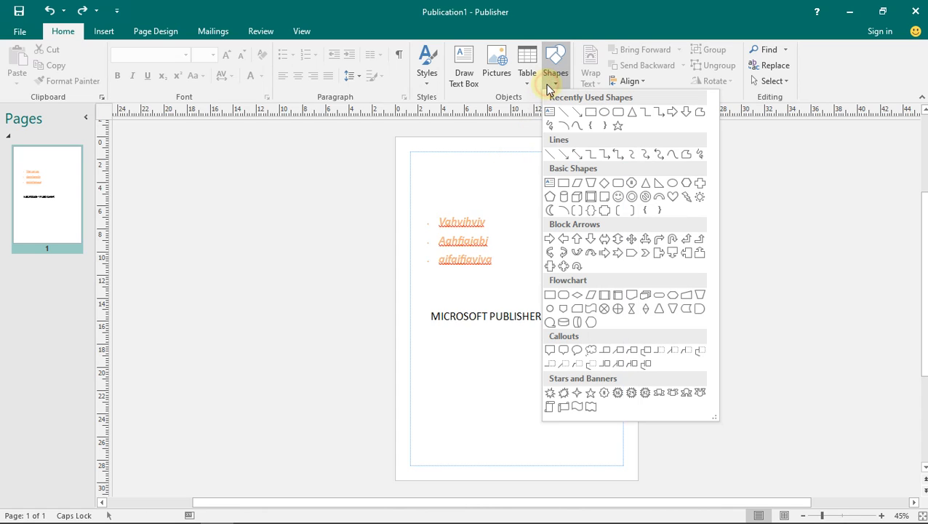
{"action": "left_click", "coordinate": [593, 113]}
{"action": "left_click_drag", "start_coordinate": [515, 201], "coordinate": [556, 242]}
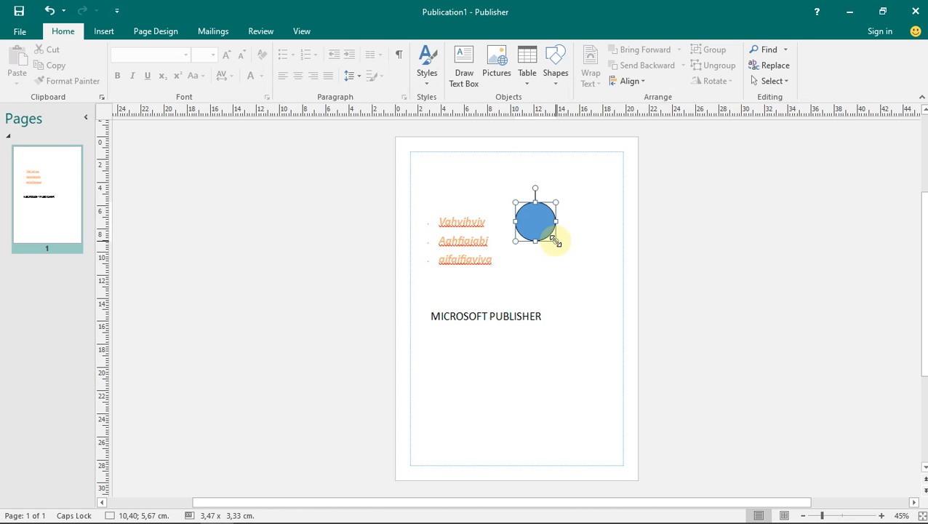
{"action": "left_click", "coordinate": [595, 197]}
Step: Fill the circle with light gold and give it a light plum outline
{"action": "left_click", "coordinate": [536, 220]}
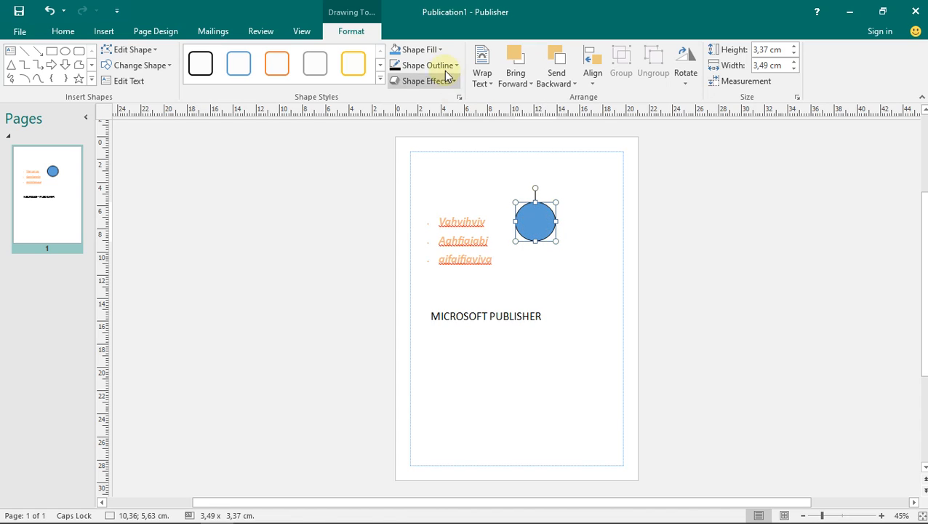
{"action": "left_click", "coordinate": [422, 50]}
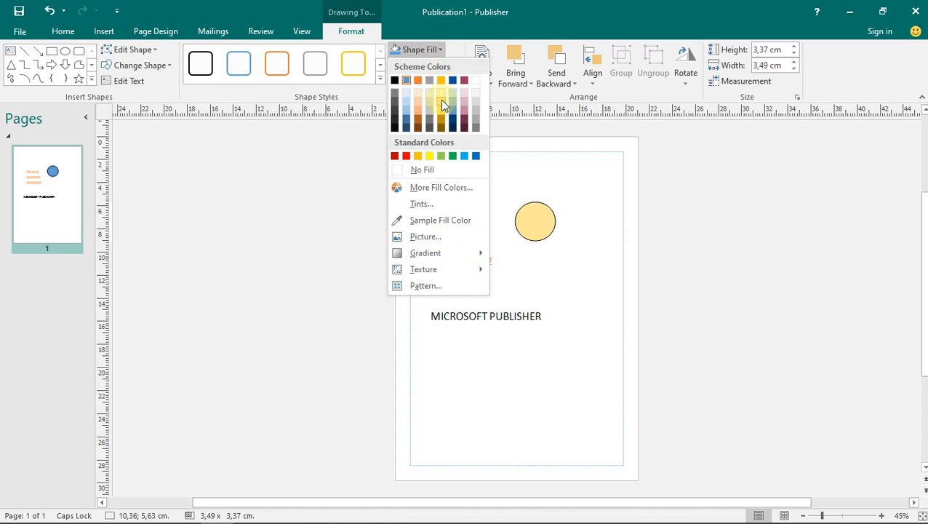
{"action": "left_click", "coordinate": [443, 105]}
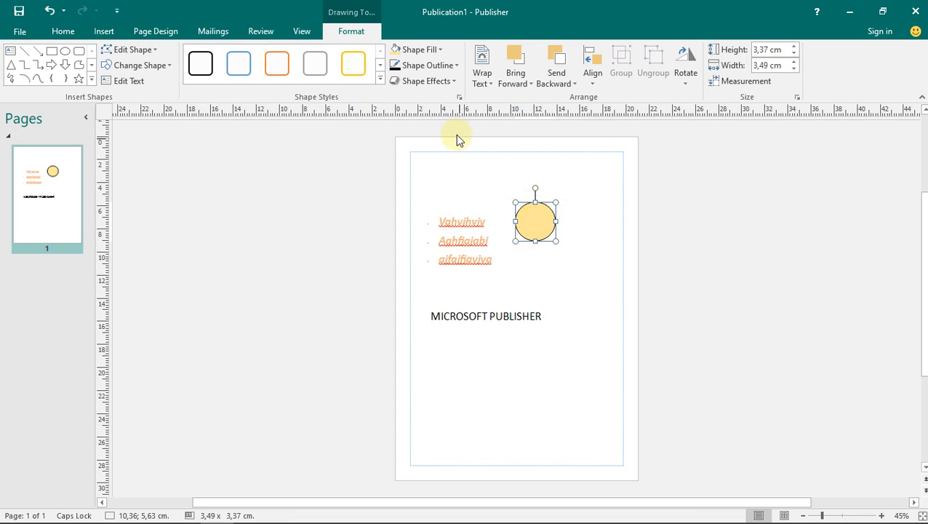
{"action": "left_click", "coordinate": [439, 67]}
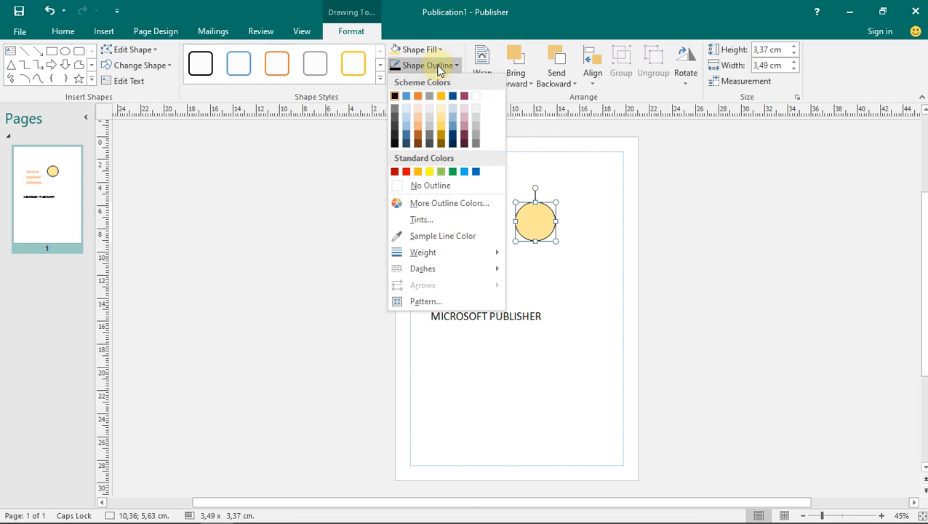
{"action": "left_click", "coordinate": [461, 126]}
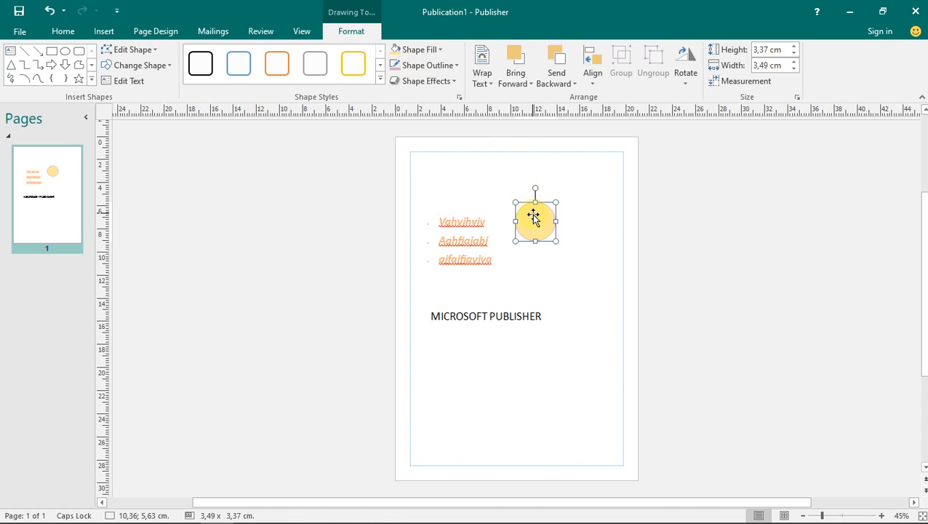
{"action": "left_click", "coordinate": [594, 215]}
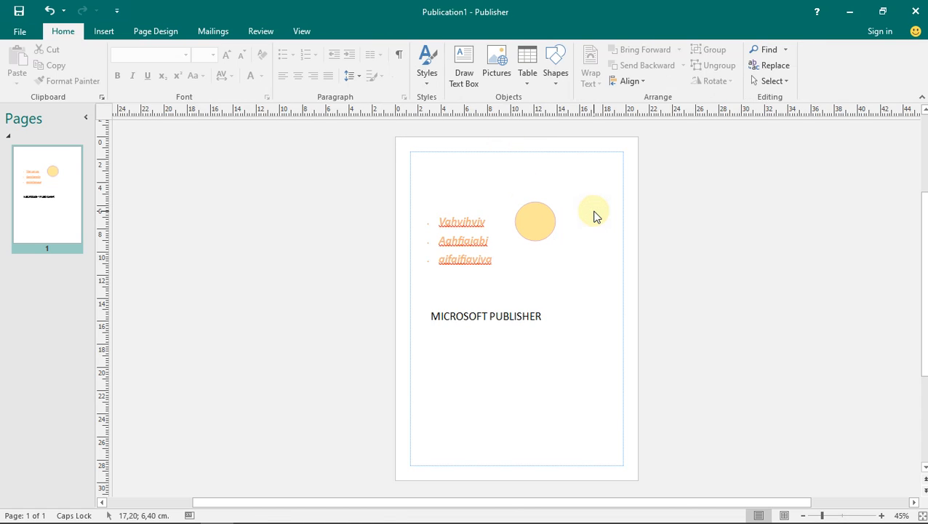
Step: Examine the shape effects available for the circle, including the bevel and shadow variants
{"action": "left_click", "coordinate": [527, 223]}
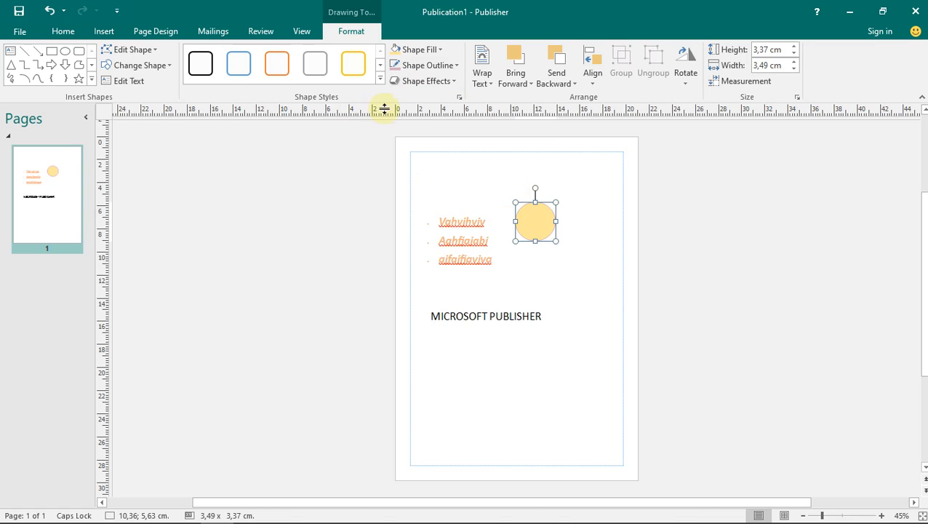
{"action": "left_click", "coordinate": [407, 84]}
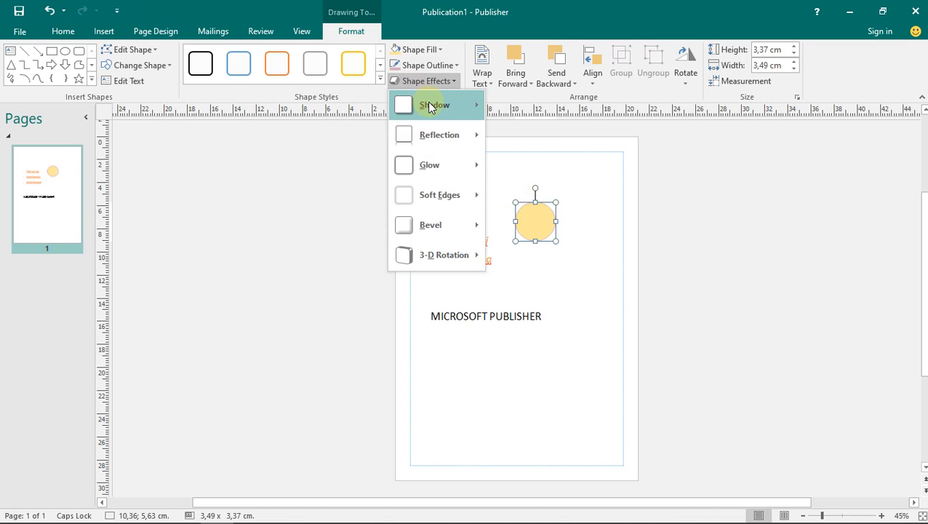
{"action": "mouse_move", "coordinate": [430, 107]}
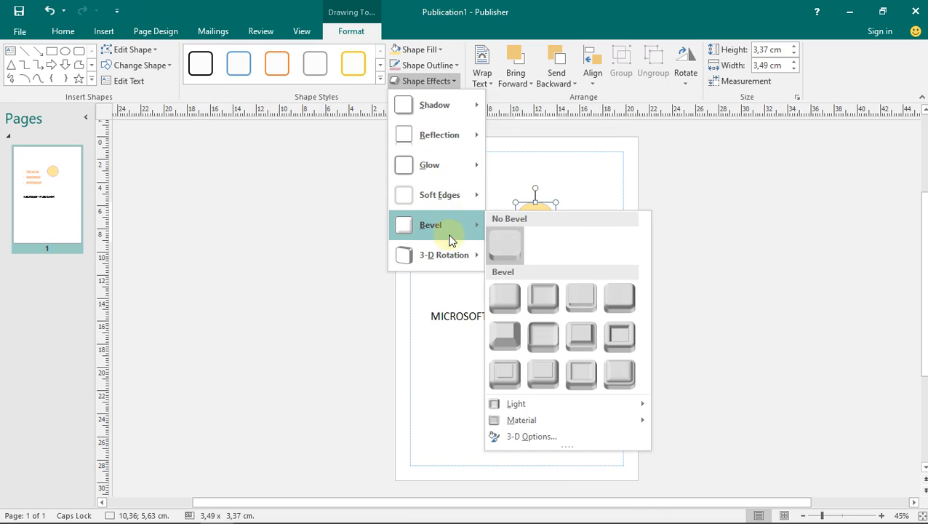
{"action": "mouse_move", "coordinate": [449, 258]}
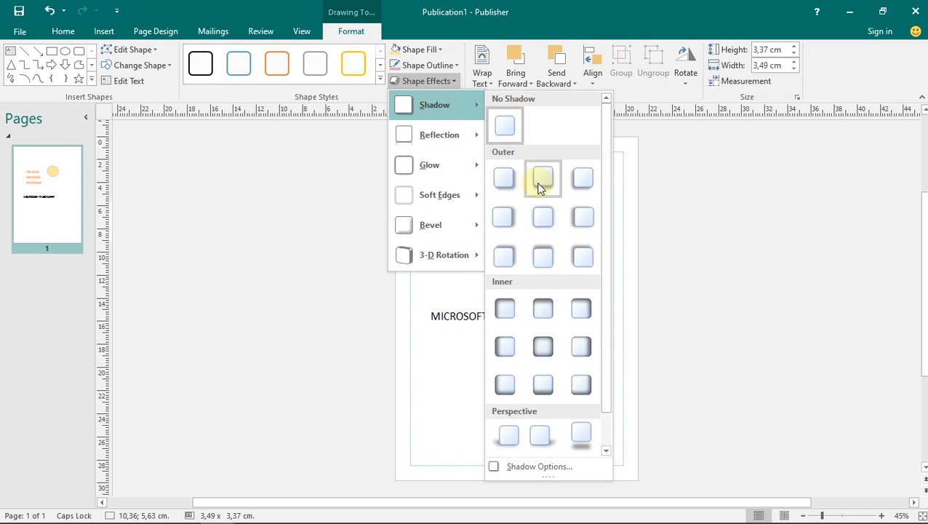
{"action": "left_click", "coordinate": [661, 321]}
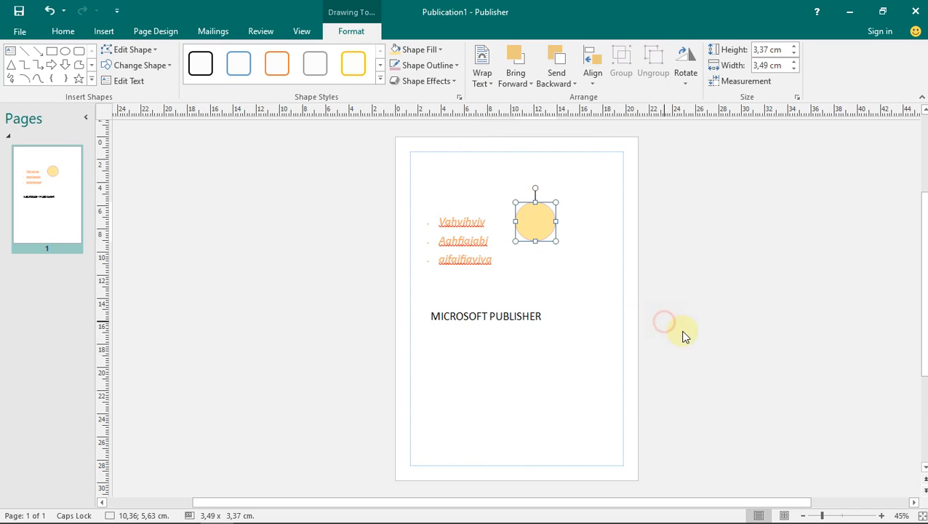
Step: Move the circle to the page's right margin and preview an outer shadow on it without applying it
{"action": "left_click", "coordinate": [882, 516]}
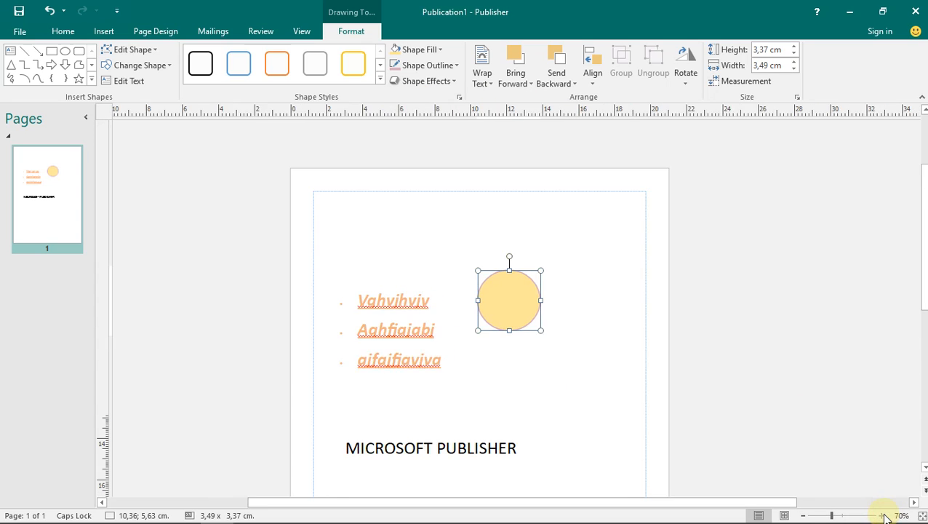
{"action": "left_click_drag", "start_coordinate": [496, 308], "coordinate": [600, 299]}
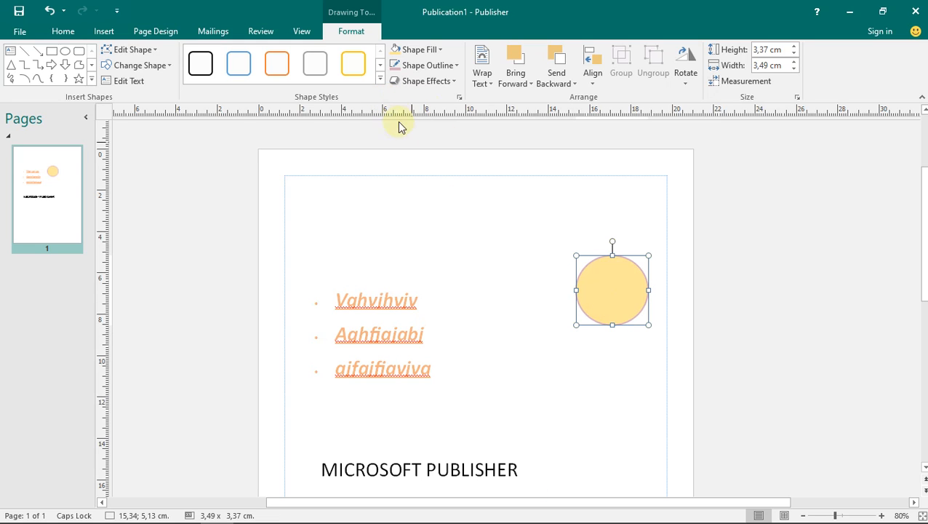
{"action": "left_click", "coordinate": [416, 80]}
{"action": "mouse_move", "coordinate": [419, 124]}
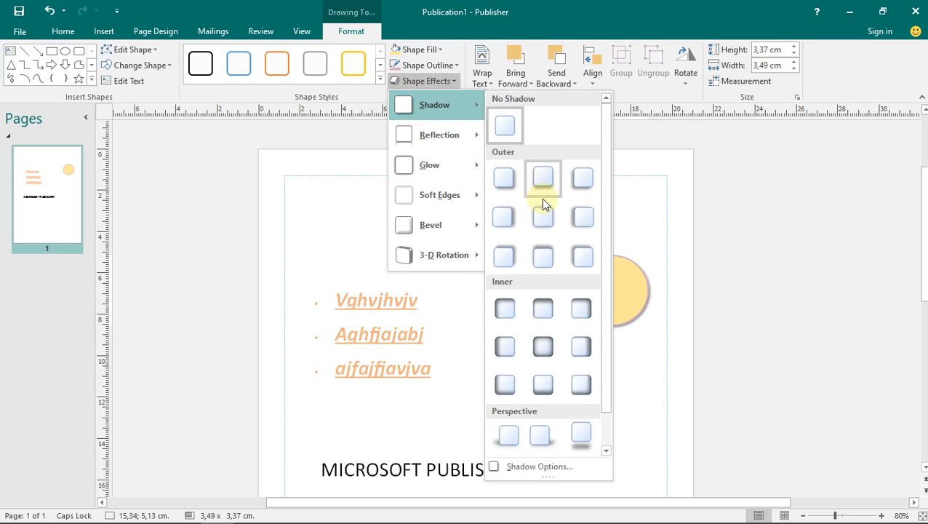
{"action": "left_click", "coordinate": [633, 302]}
Step: Move the circle above the bulleted list and preview reflection and other shape effects on it without applying any
{"action": "left_click_drag", "start_coordinate": [606, 288], "coordinate": [334, 211]}
{"action": "left_click", "coordinate": [430, 80]}
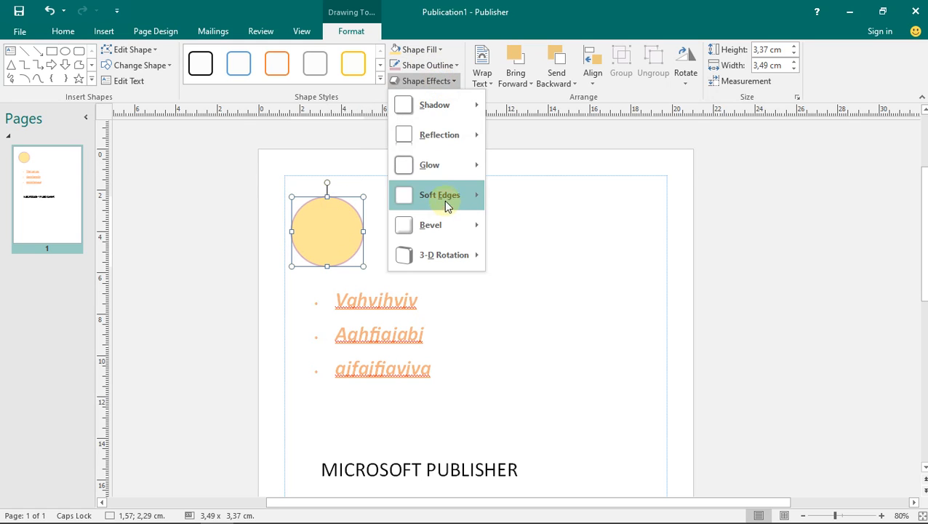
{"action": "mouse_move", "coordinate": [433, 118]}
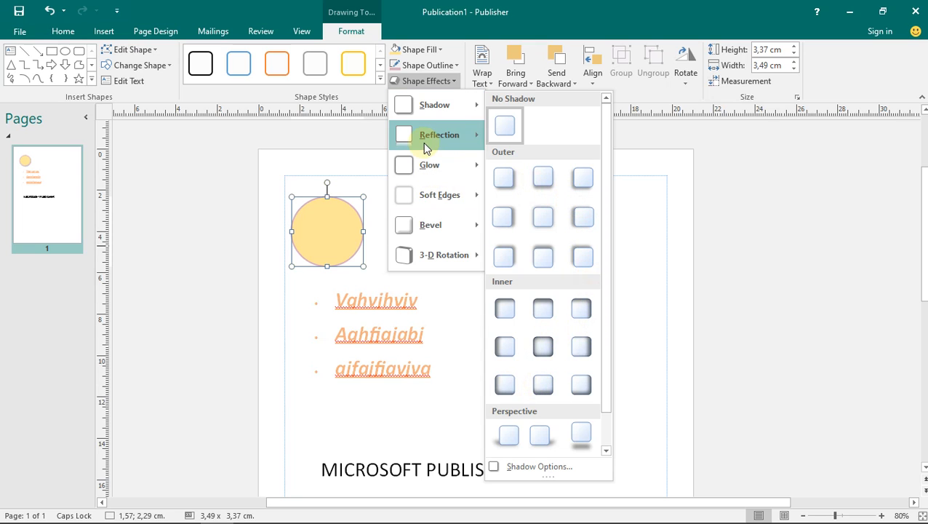
{"action": "mouse_move", "coordinate": [425, 144]}
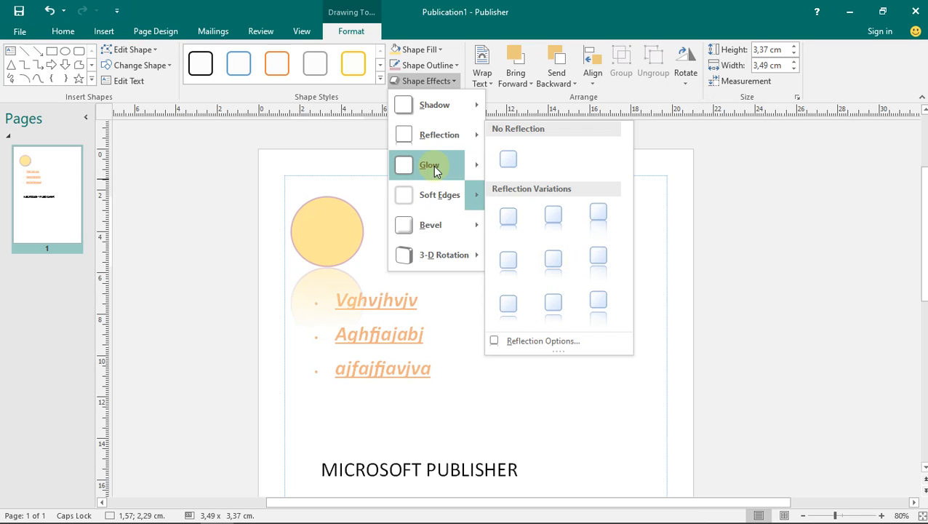
{"action": "mouse_move", "coordinate": [429, 166]}
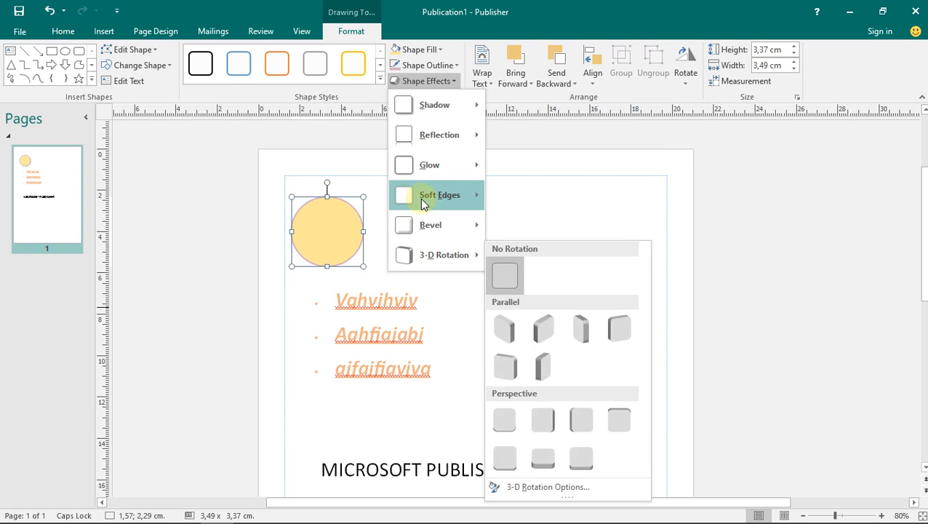
{"action": "left_click", "coordinate": [591, 160]}
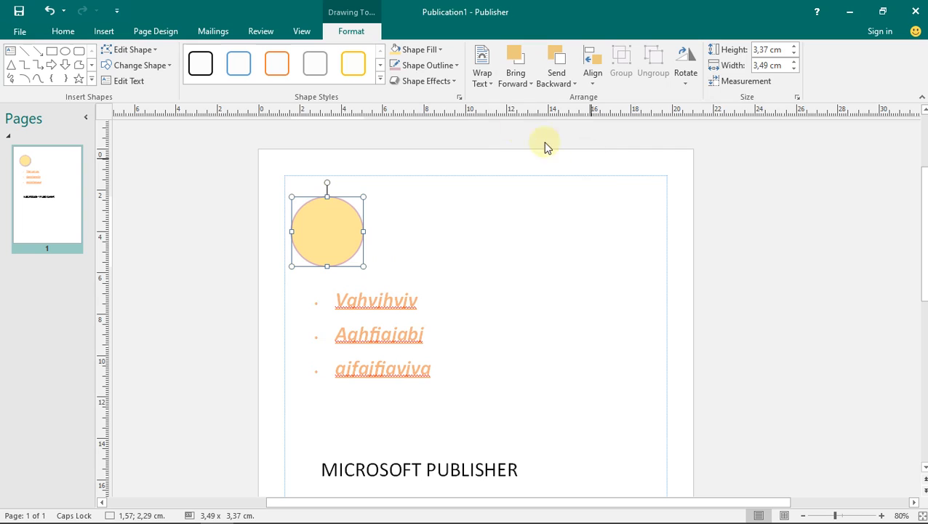
Step: View the circle's text wrapping options without changing them, and move the circle beside the bulleted list, to about 9.02; 7.27 cm
{"action": "left_click", "coordinate": [482, 82]}
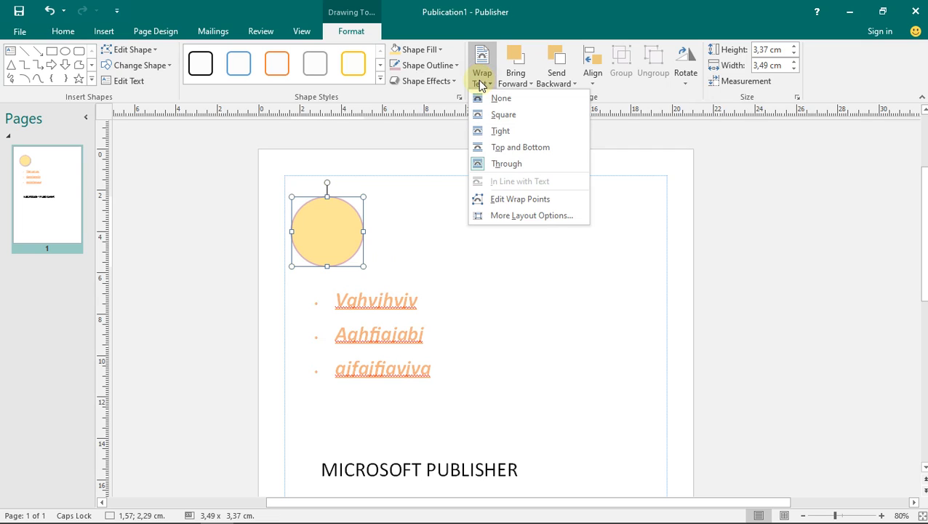
{"action": "left_click", "coordinate": [375, 230]}
{"action": "left_click_drag", "start_coordinate": [361, 252], "coordinate": [482, 325]}
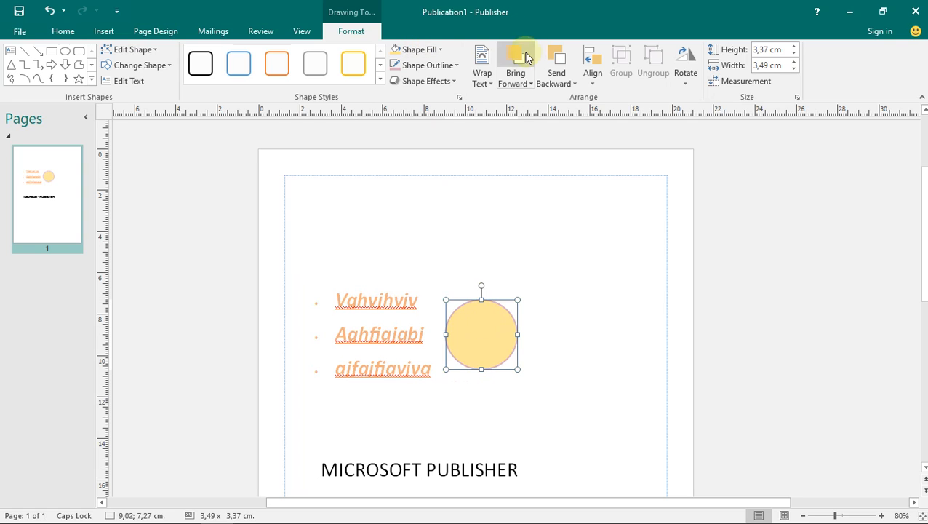
Step: Set the circle's text wrapping to Top and Bottom and move it onto the bulleted list, to about 4.50; 7.34 cm
{"action": "left_click", "coordinate": [484, 64]}
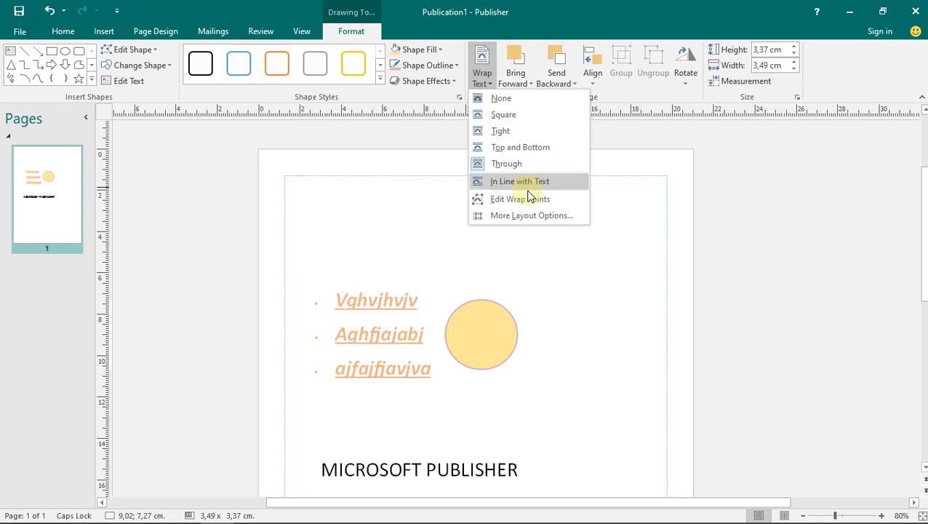
{"action": "left_click", "coordinate": [506, 164]}
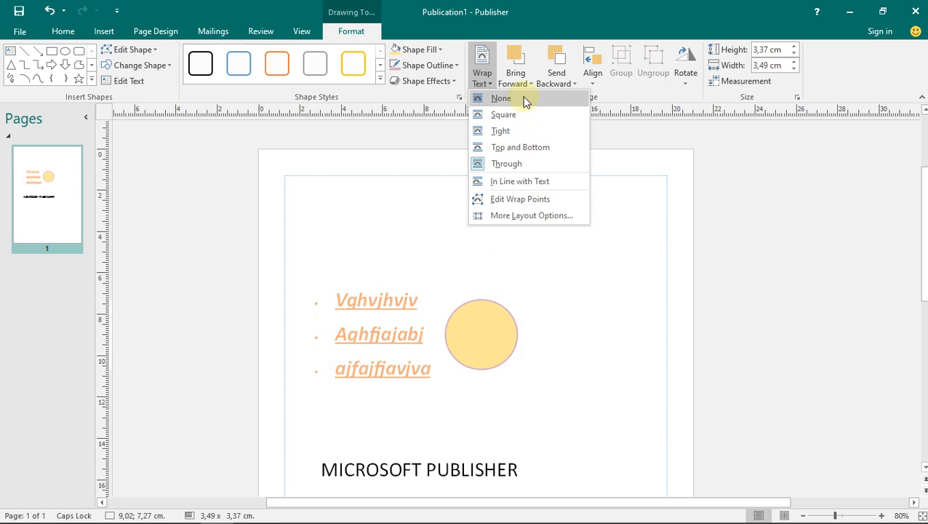
{"action": "left_click", "coordinate": [520, 147]}
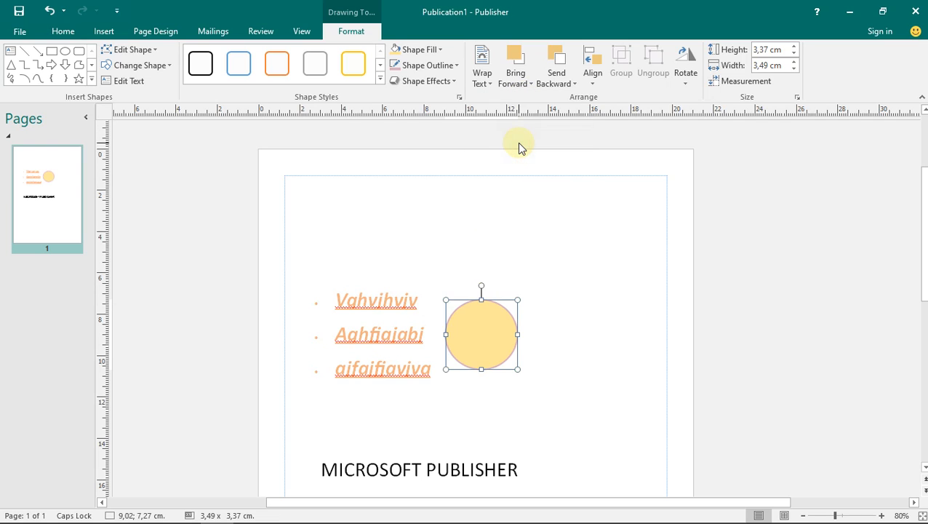
{"action": "left_click_drag", "start_coordinate": [481, 344], "coordinate": [400, 348]}
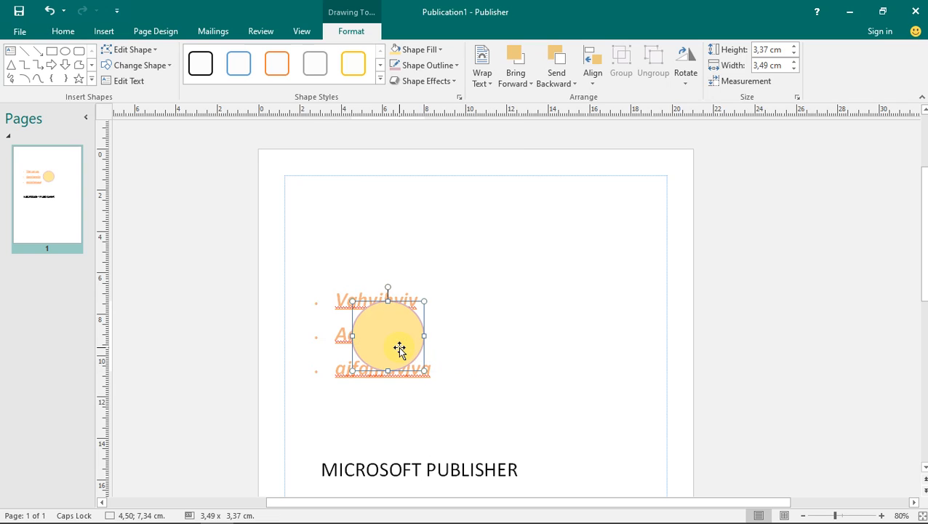
Step: Set the circle's text wrapping to Tight and move it beside the bulleted list, to about 8.53; 7.41 cm
{"action": "left_click", "coordinate": [485, 85]}
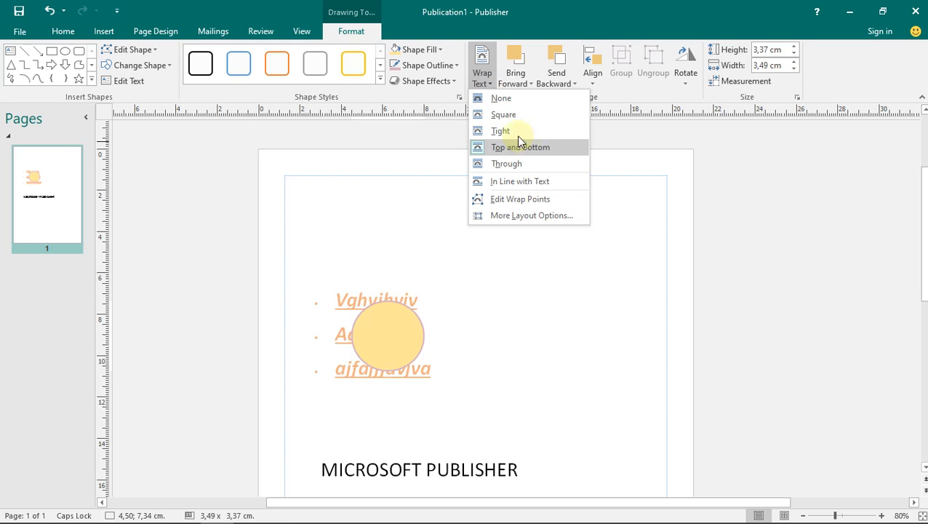
{"action": "left_click", "coordinate": [515, 131]}
{"action": "left_click_drag", "start_coordinate": [383, 362], "coordinate": [467, 363]}
Step: Set the circle's text wrapping to Square and move it back over the bulleted list, to about 4.67; 7.41 cm
{"action": "left_click", "coordinate": [482, 62]}
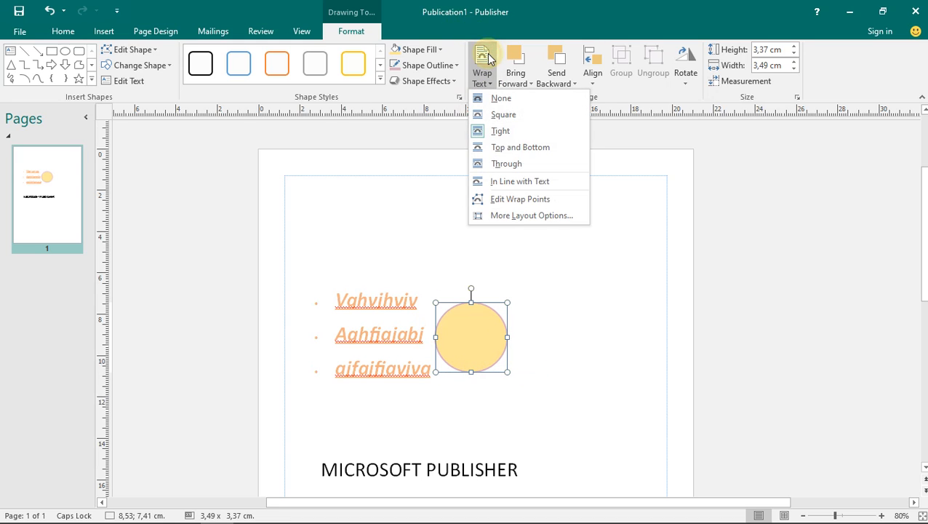
{"action": "left_click", "coordinate": [502, 115]}
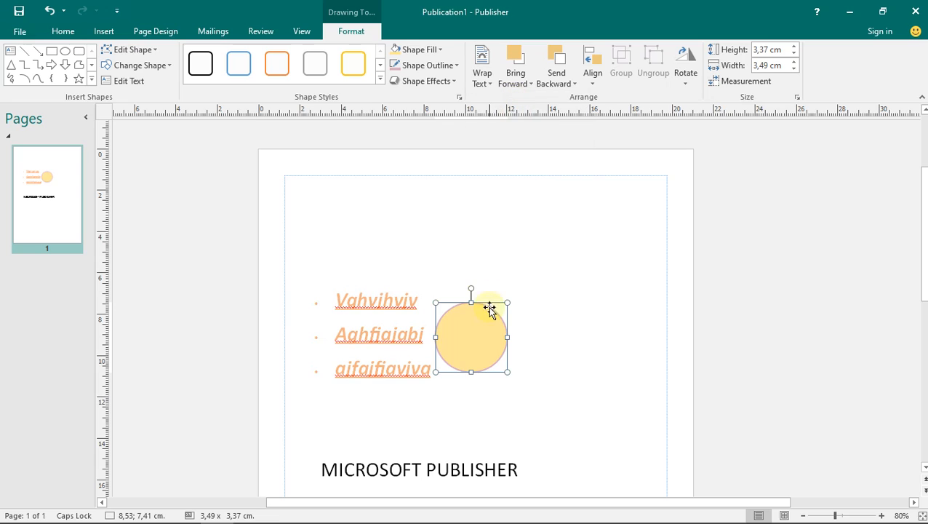
{"action": "left_click_drag", "start_coordinate": [491, 328], "coordinate": [410, 331]}
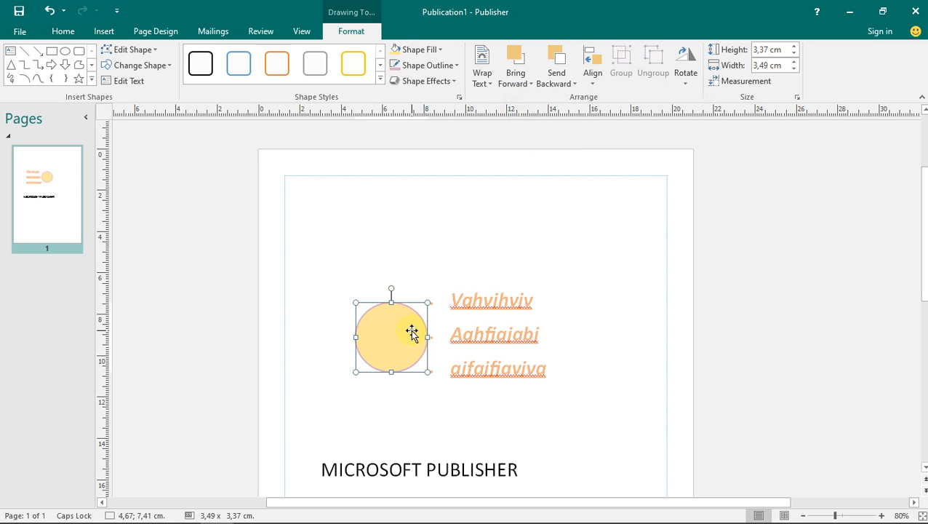
Step: Set the circle's text wrapping to Top and Bottom and shift it slightly over the list, to about 4.17; 7.41 cm
{"action": "left_click", "coordinate": [484, 84]}
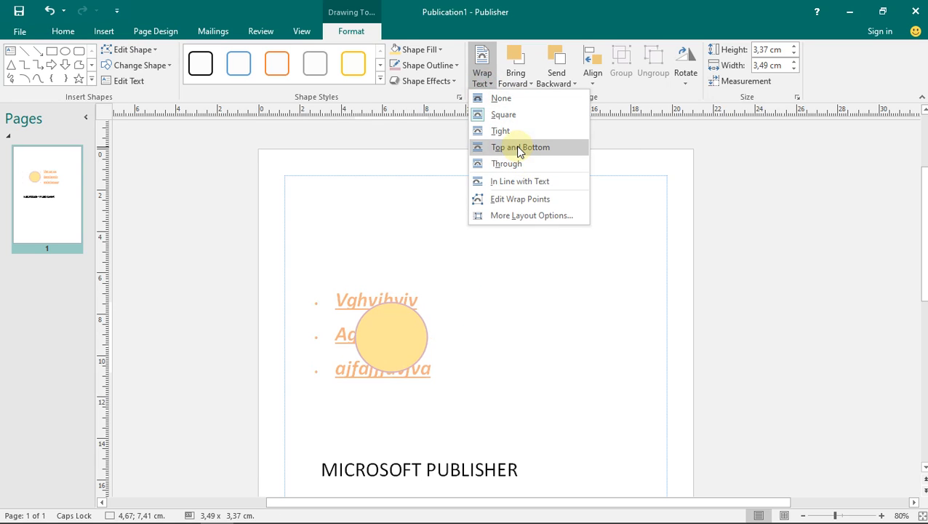
{"action": "left_click", "coordinate": [518, 149]}
{"action": "left_click", "coordinate": [399, 331]}
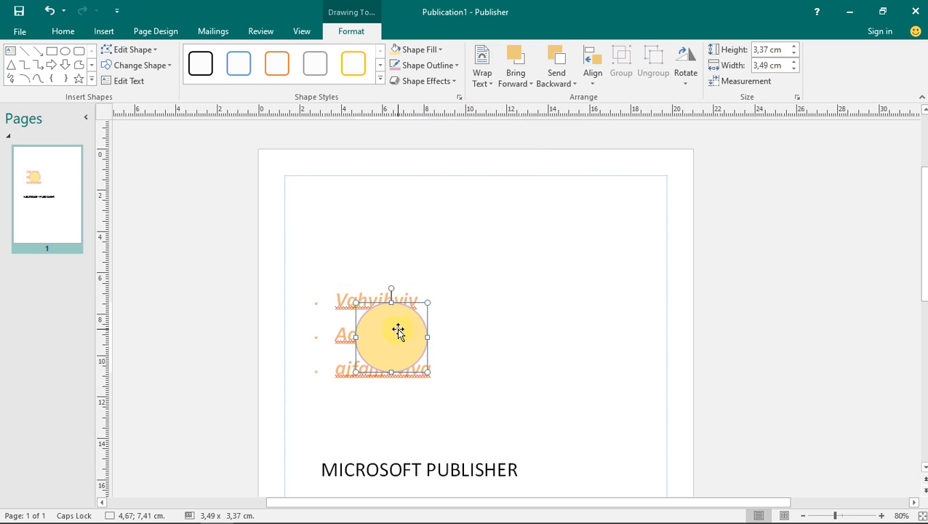
{"action": "left_click_drag", "start_coordinate": [390, 328], "coordinate": [387, 331]}
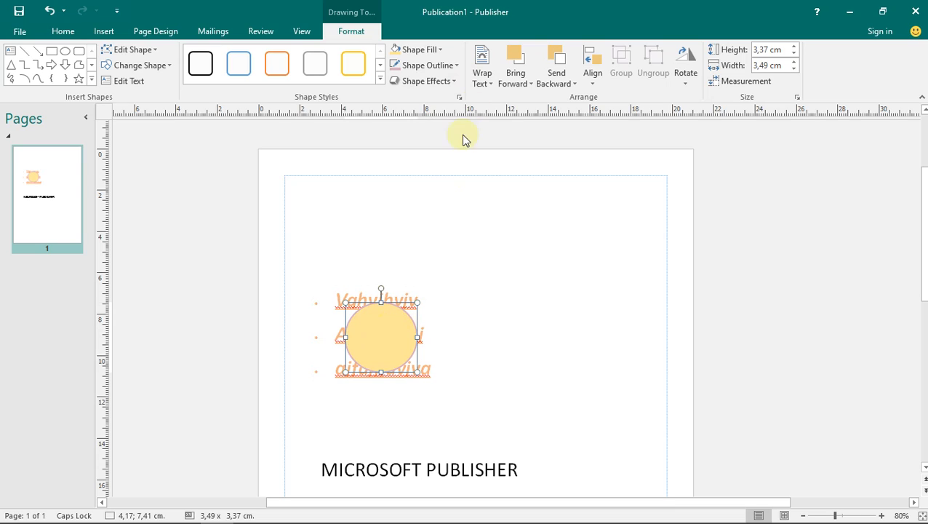
{"action": "left_click", "coordinate": [479, 82]}
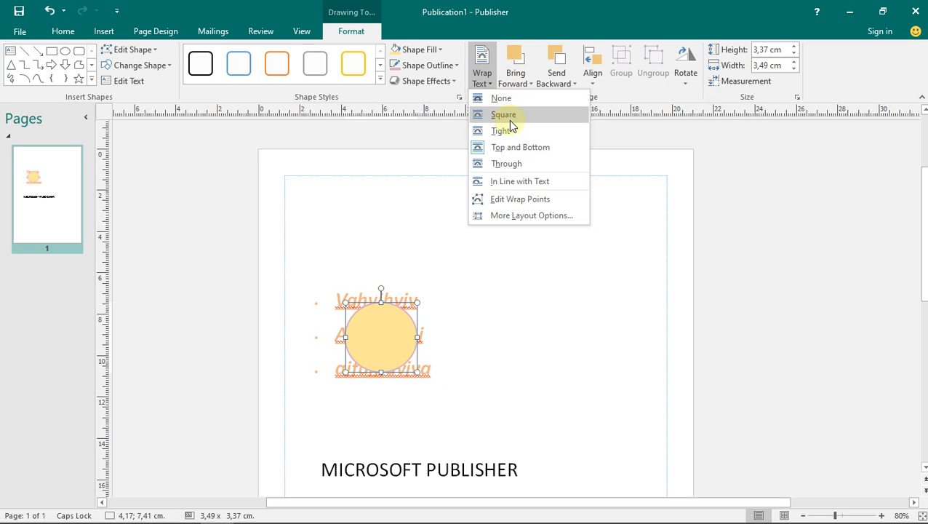
{"action": "left_click", "coordinate": [488, 80]}
{"action": "left_click", "coordinate": [485, 79]}
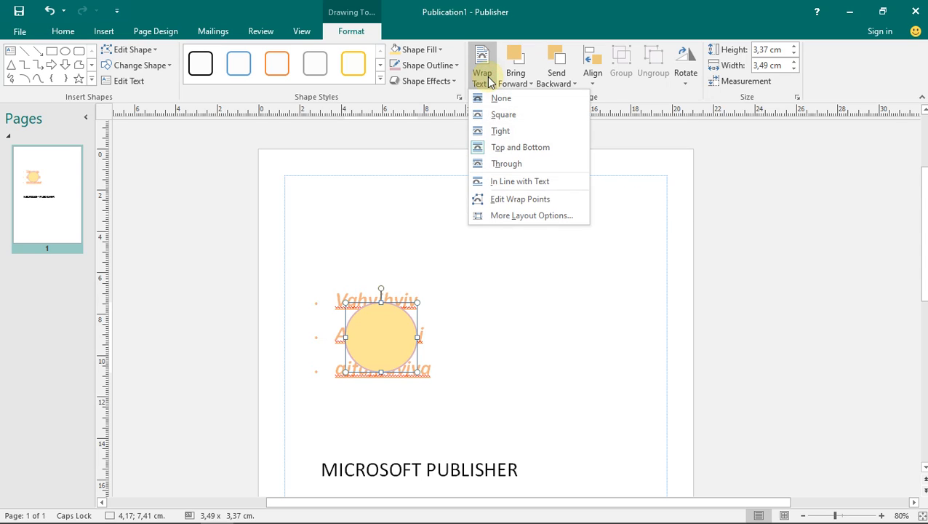
{"action": "left_click", "coordinate": [516, 82]}
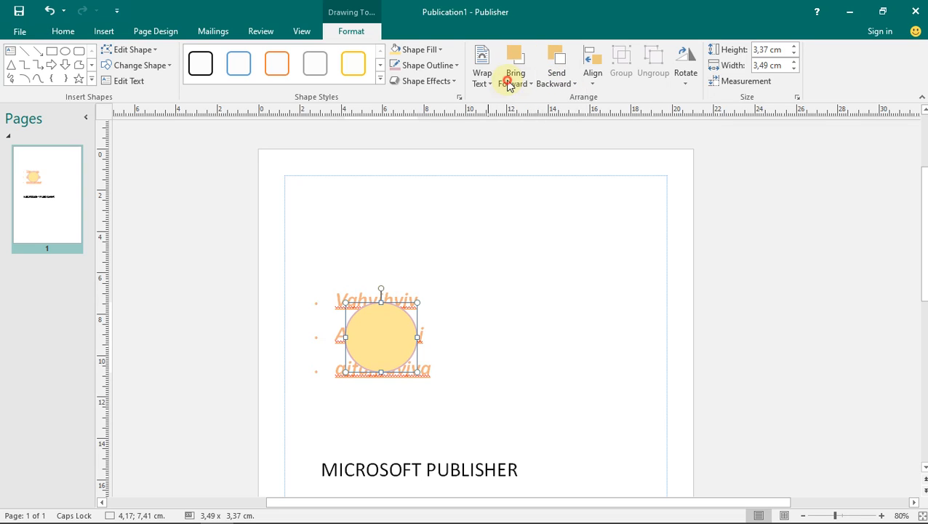
Step: Send the circle backward behind the bulleted list text and bring it forward again
{"action": "left_click", "coordinate": [555, 62]}
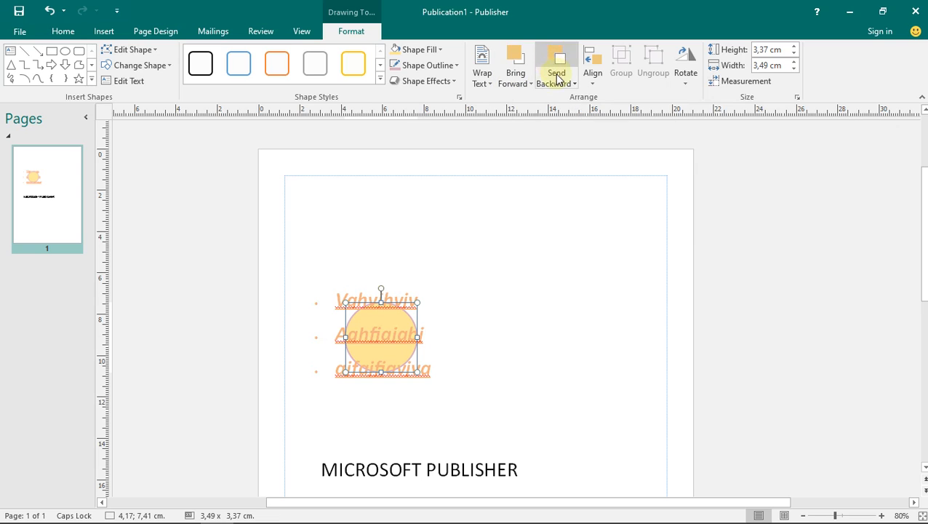
{"action": "left_click", "coordinate": [557, 77]}
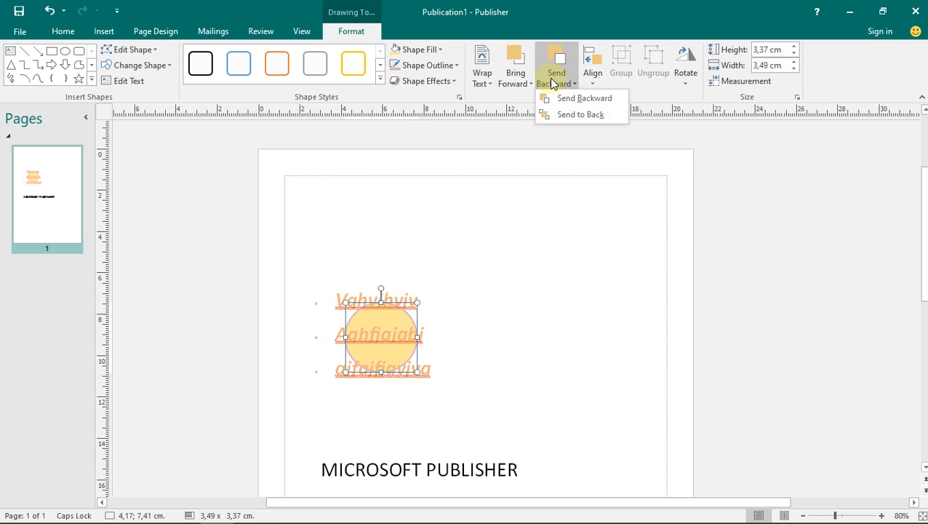
{"action": "mouse_move", "coordinate": [525, 77]}
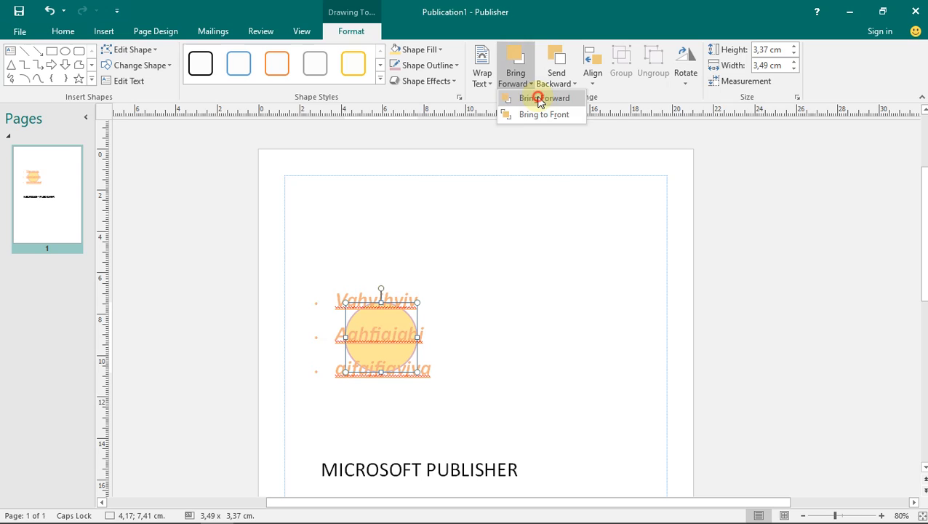
{"action": "left_click", "coordinate": [539, 98]}
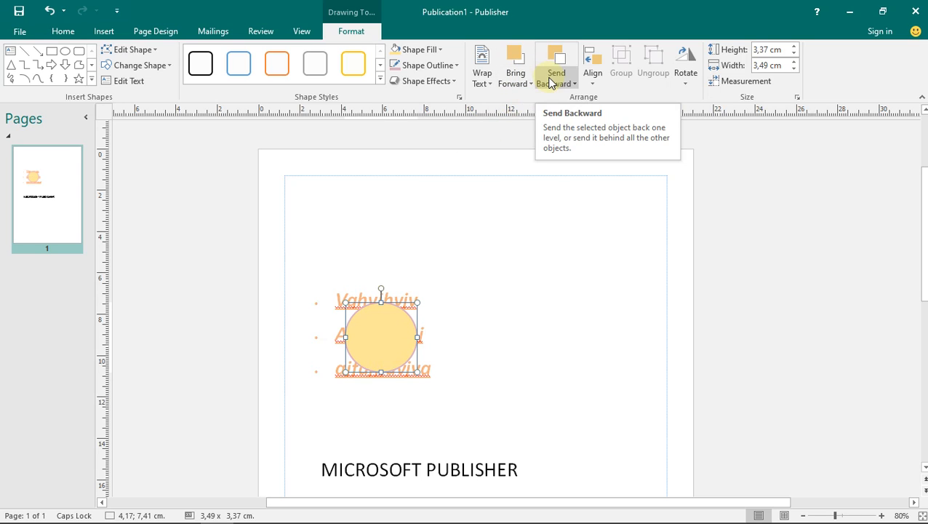
Step: Send the circle one level backward, behind the bulleted list, and deselect it
{"action": "left_click", "coordinate": [553, 83]}
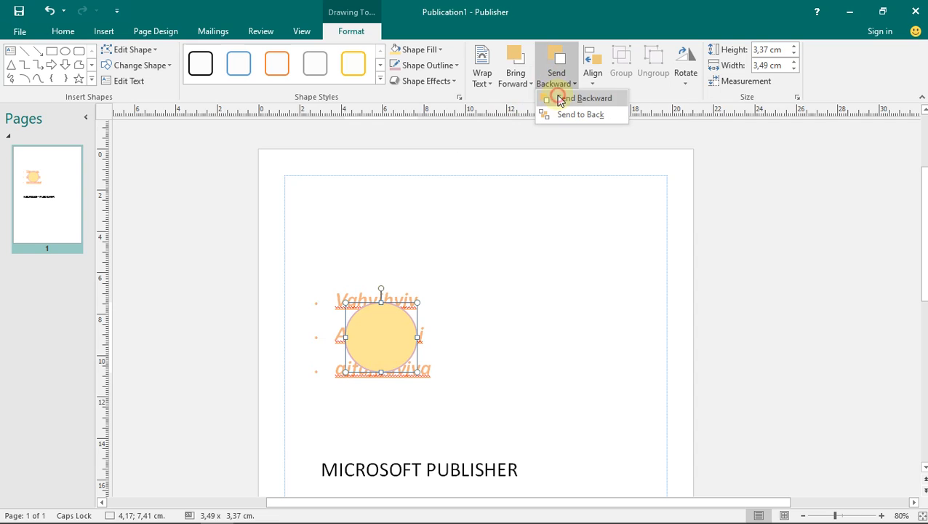
{"action": "left_click", "coordinate": [560, 98]}
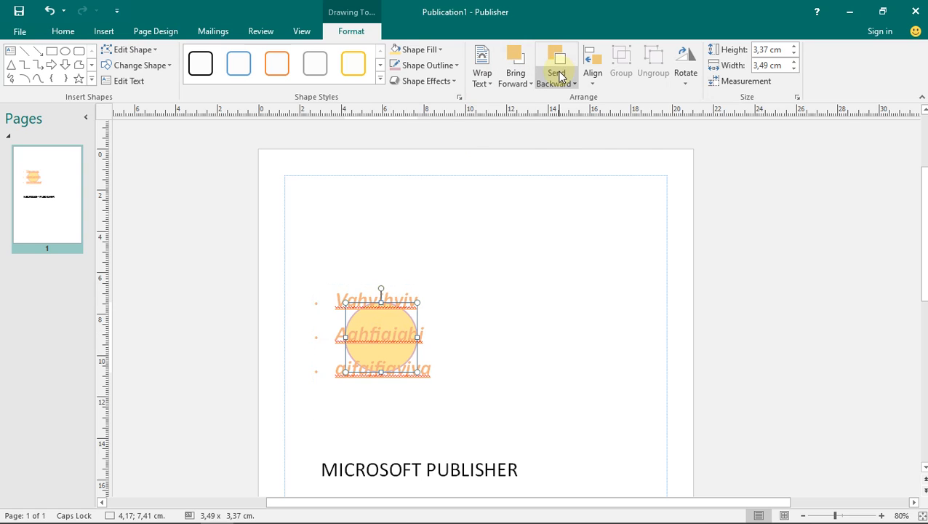
{"action": "left_click", "coordinate": [465, 272]}
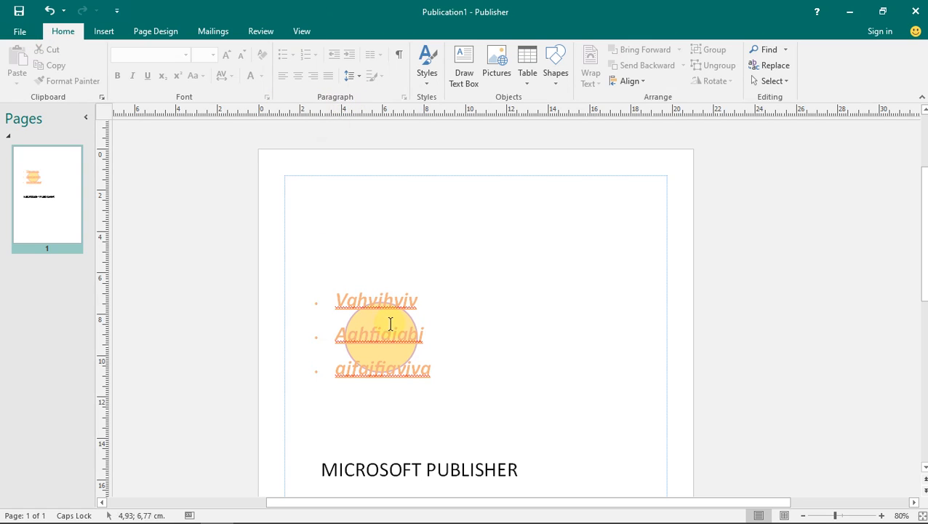
Step: Bring the bulleted list's text box forward and undo the latest stacking-order changes
{"action": "left_click", "coordinate": [390, 325]}
{"action": "left_click", "coordinate": [395, 310]}
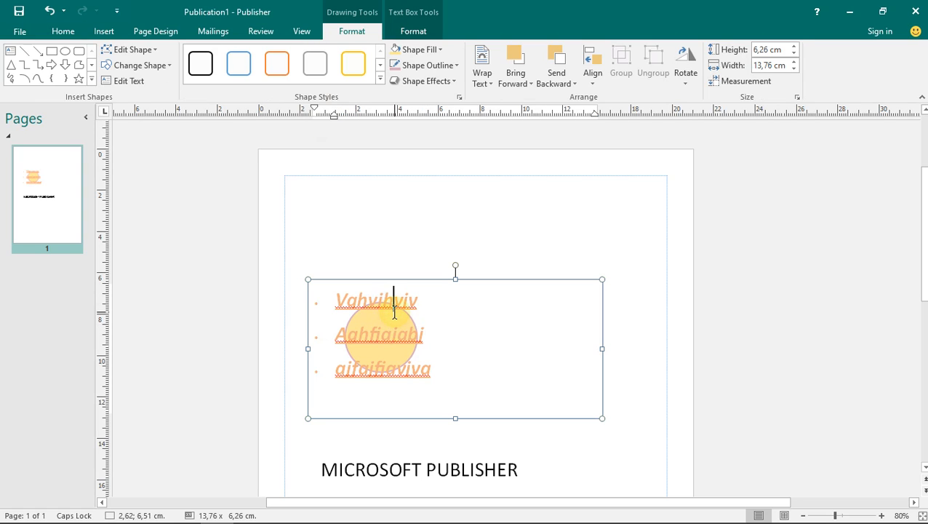
{"action": "left_click", "coordinate": [518, 78]}
{"action": "left_click", "coordinate": [529, 100]}
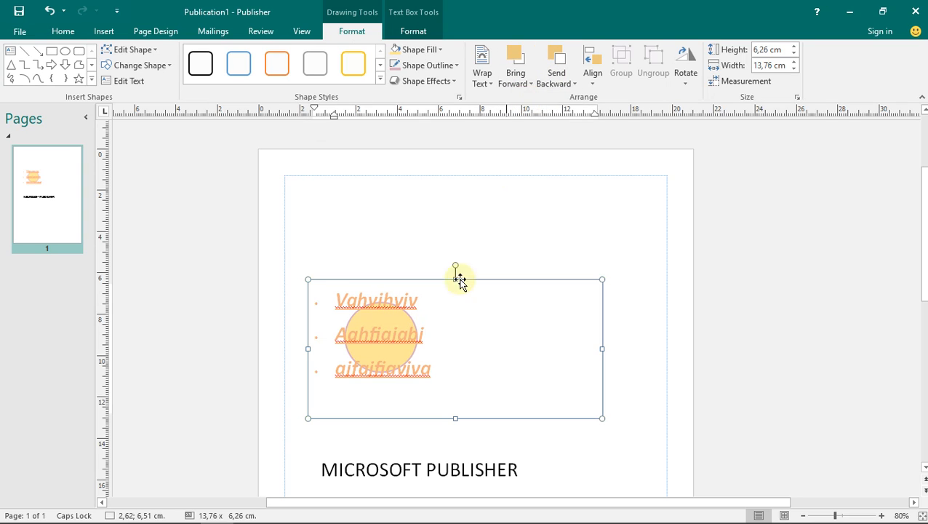
{"action": "left_click", "coordinate": [450, 216]}
{"action": "left_click", "coordinate": [397, 324]}
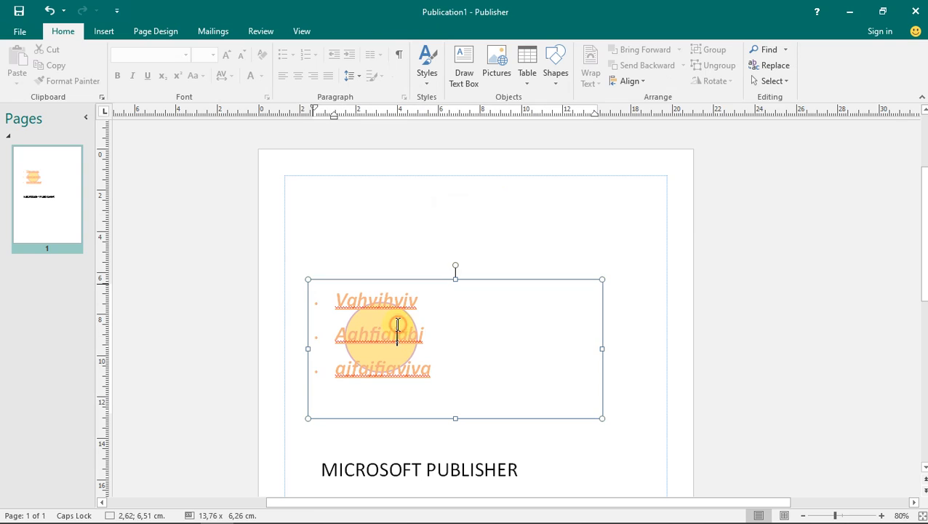
{"action": "key", "text": "ctrl+z"}
Step: Select the circle, send it one level backward behind the list text, and return it to the front with Bring Forward
{"action": "left_click", "coordinate": [398, 329]}
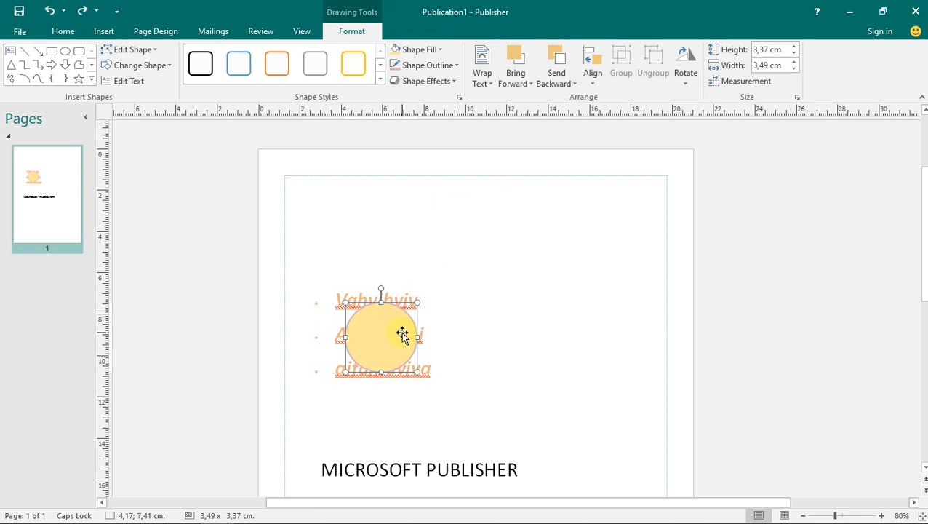
{"action": "left_click", "coordinate": [555, 85]}
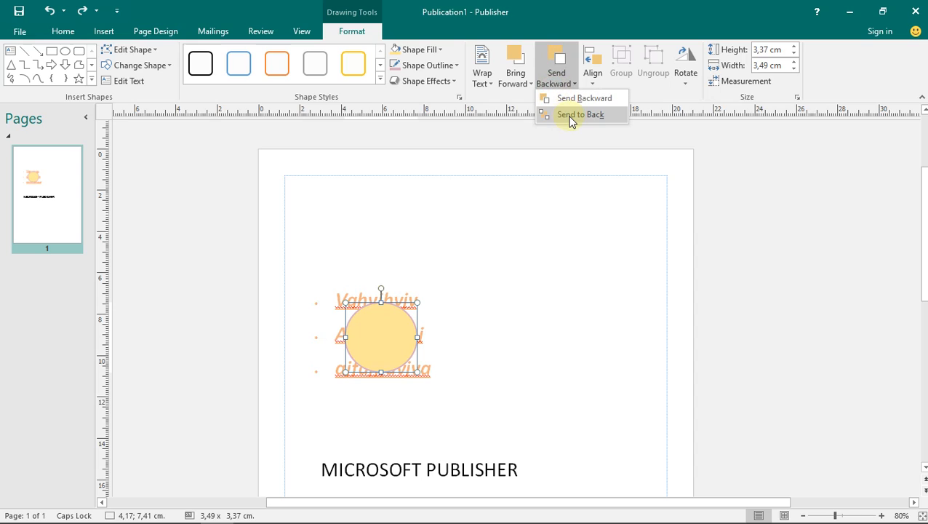
{"action": "left_click", "coordinate": [563, 104]}
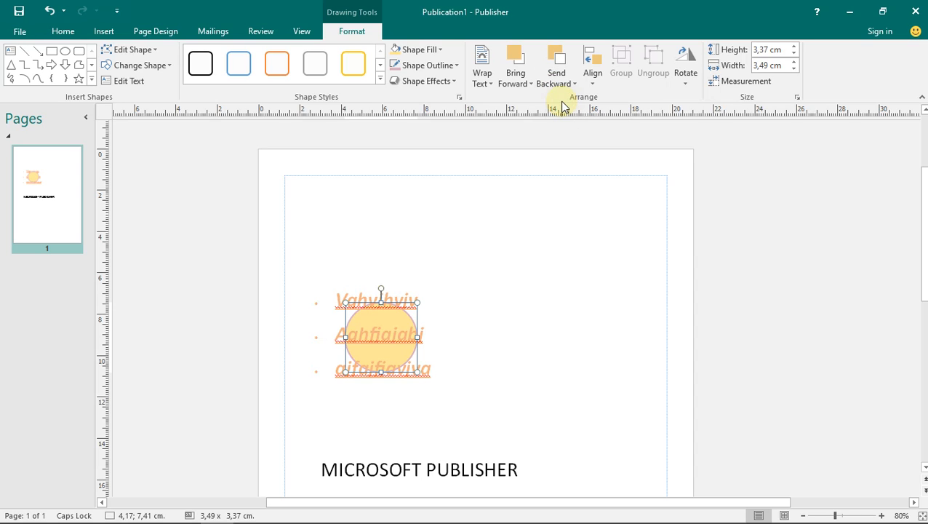
{"action": "left_click", "coordinate": [527, 82]}
{"action": "left_click", "coordinate": [541, 103]}
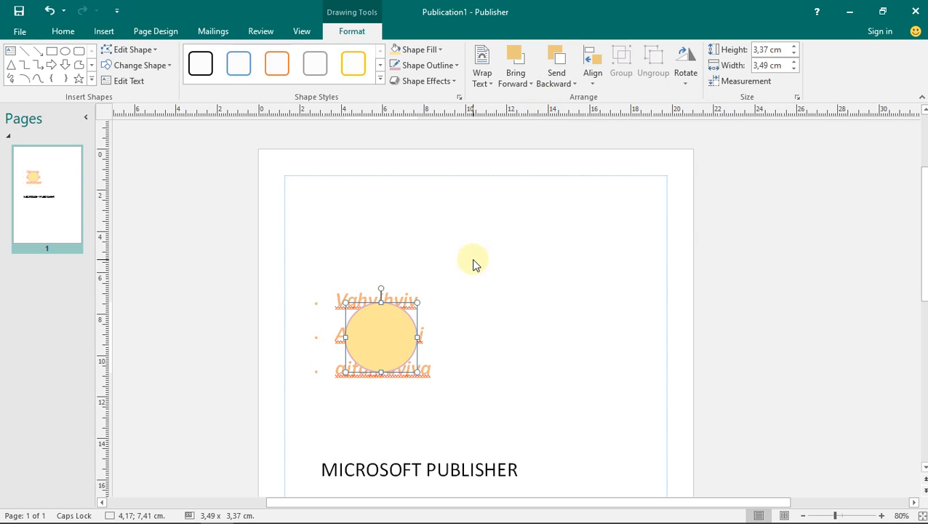
Step: Insert a blank page after page 1
{"action": "left_click", "coordinate": [105, 33]}
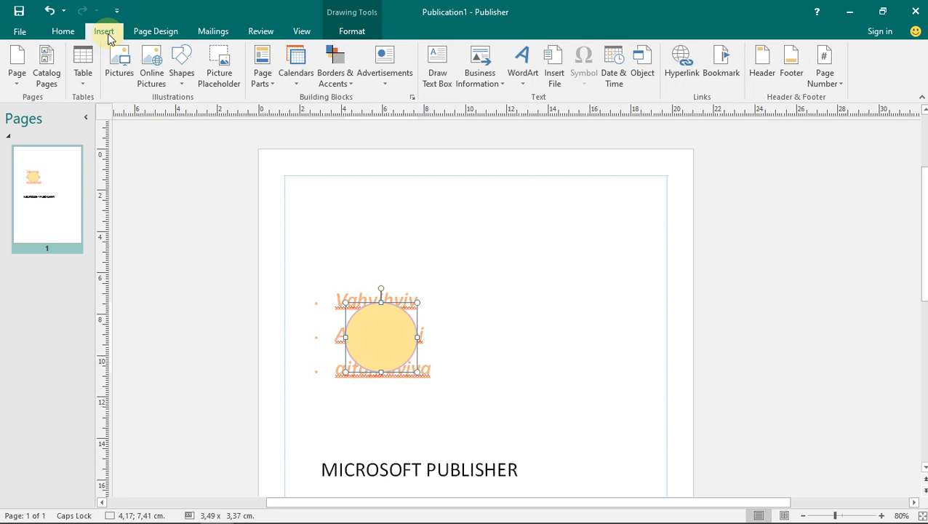
{"action": "left_click", "coordinate": [19, 83]}
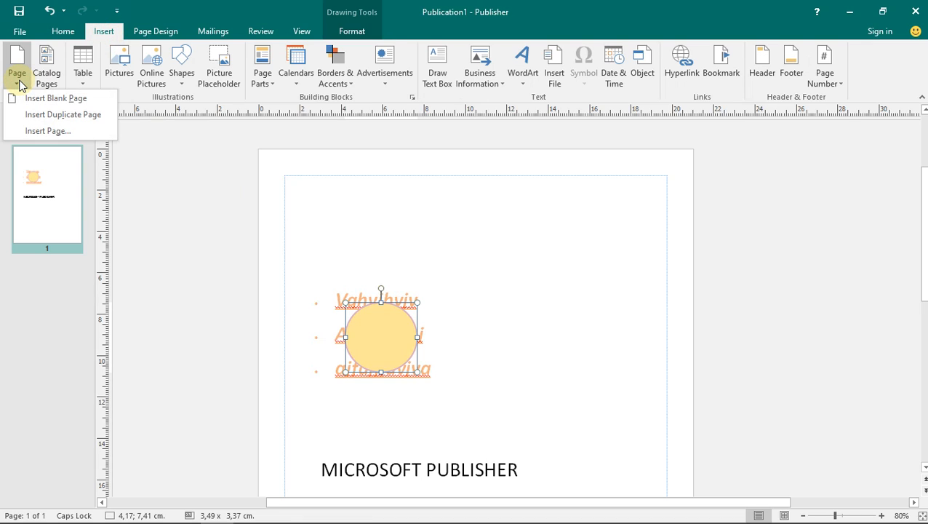
{"action": "left_click", "coordinate": [72, 102]}
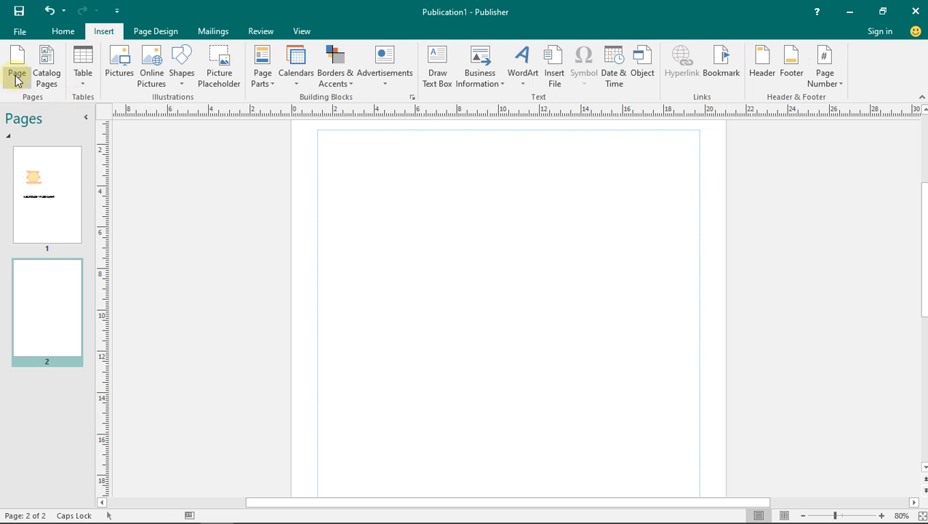
Step: Return to page 1 and insert a duplicate of it after the original
{"action": "left_click", "coordinate": [11, 75]}
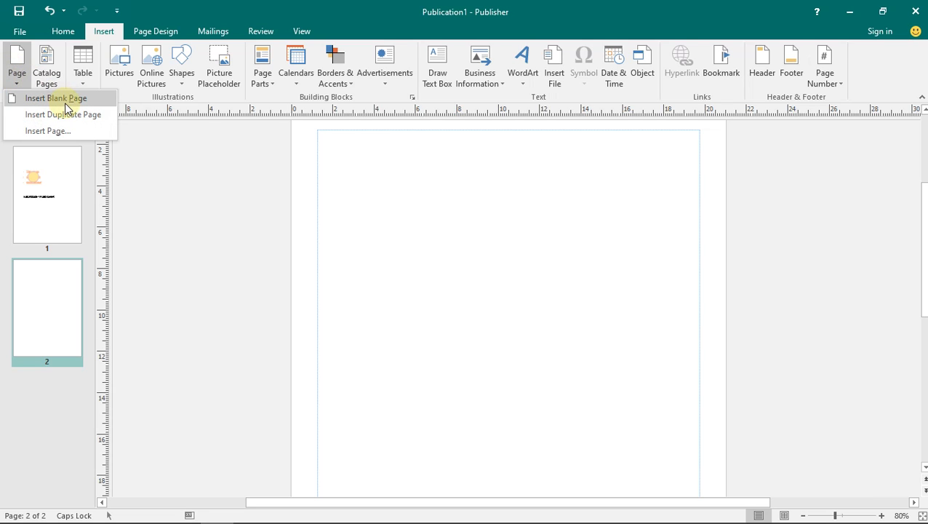
{"action": "left_click", "coordinate": [53, 208]}
{"action": "left_click", "coordinate": [38, 230]}
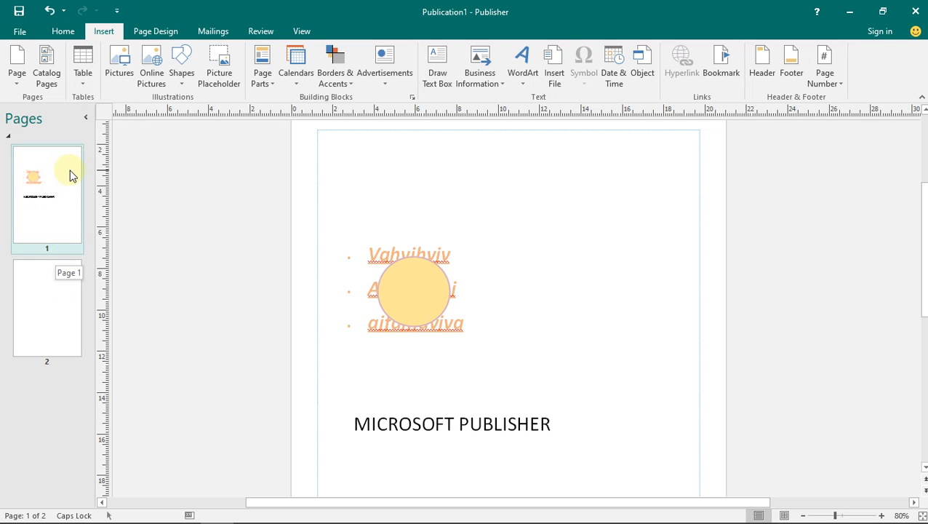
{"action": "left_click", "coordinate": [22, 80]}
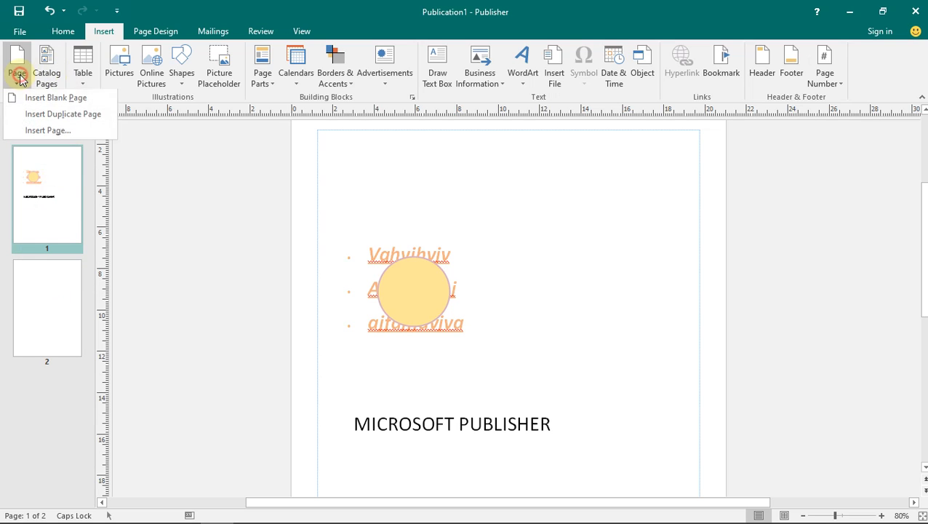
{"action": "left_click", "coordinate": [76, 117]}
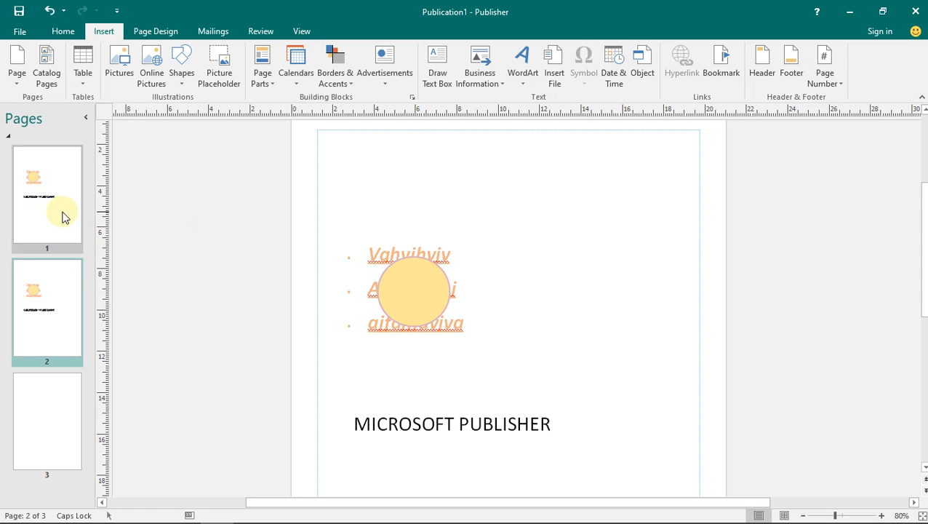
Step: Insert a table of four columns and five rows on page 2 and move it up beside the bulleted list
{"action": "left_click", "coordinate": [62, 216]}
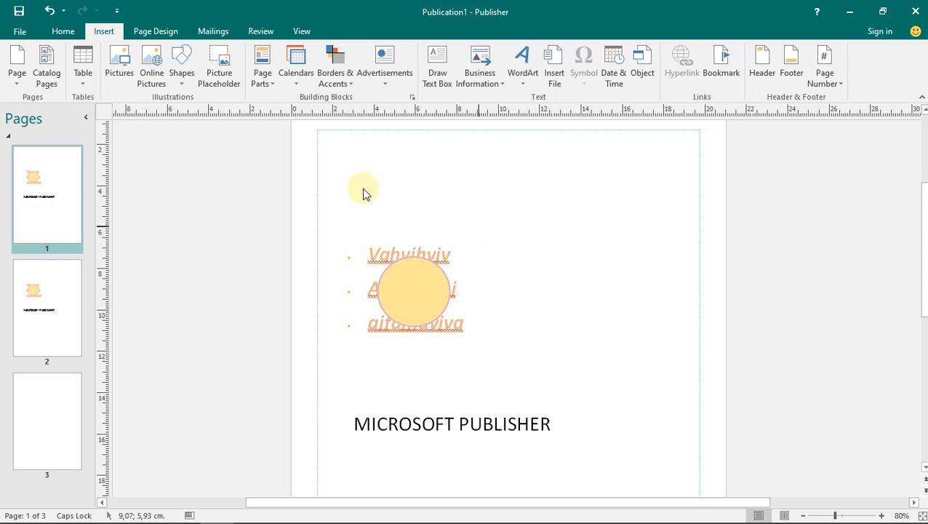
{"action": "left_click", "coordinate": [59, 326]}
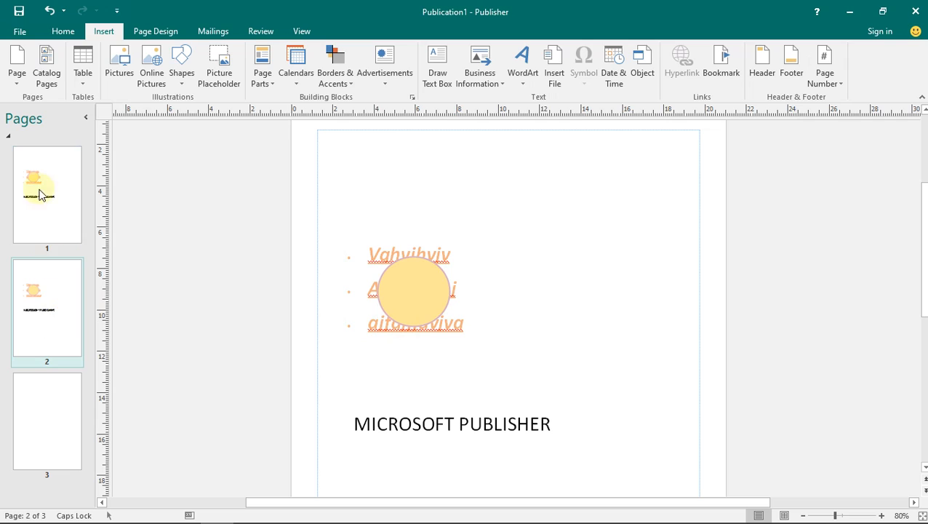
{"action": "left_click", "coordinate": [88, 80]}
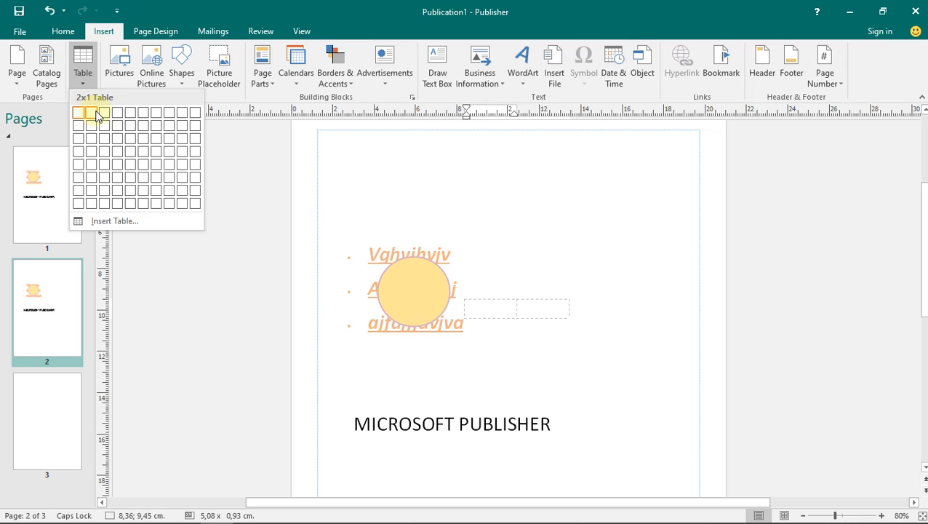
{"action": "left_click", "coordinate": [122, 160]}
{"action": "left_click_drag", "start_coordinate": [545, 262], "coordinate": [576, 221]}
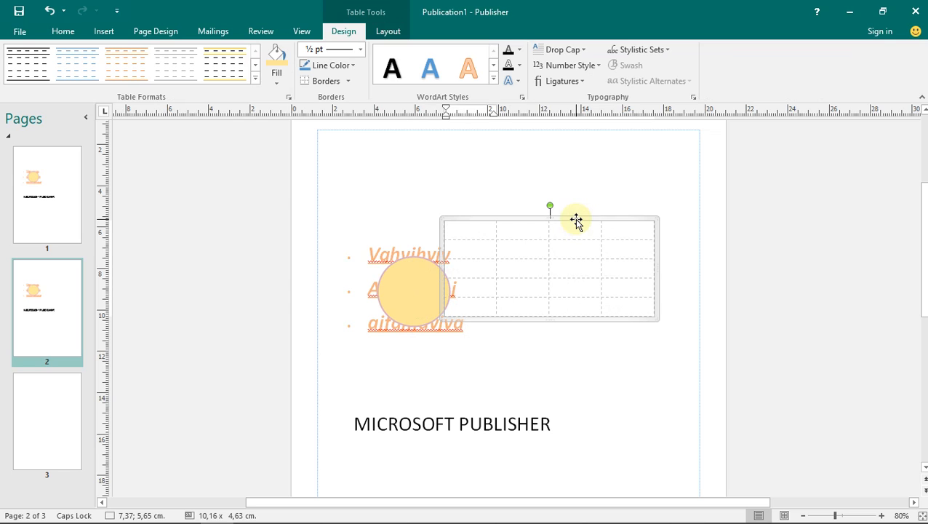
Step: Examine the fill and line colour choices available for the new table
{"action": "left_click", "coordinate": [281, 77]}
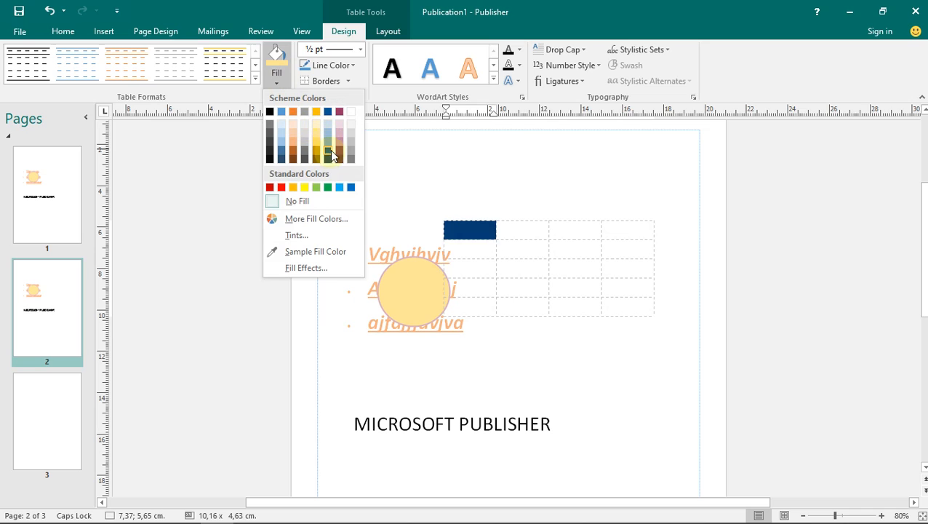
{"action": "left_click", "coordinate": [336, 67]}
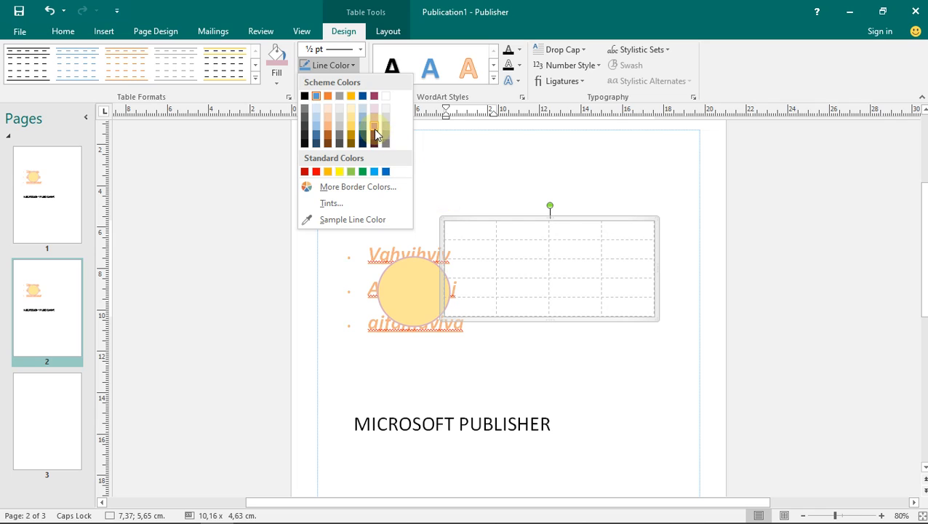
{"action": "left_click", "coordinate": [459, 40]}
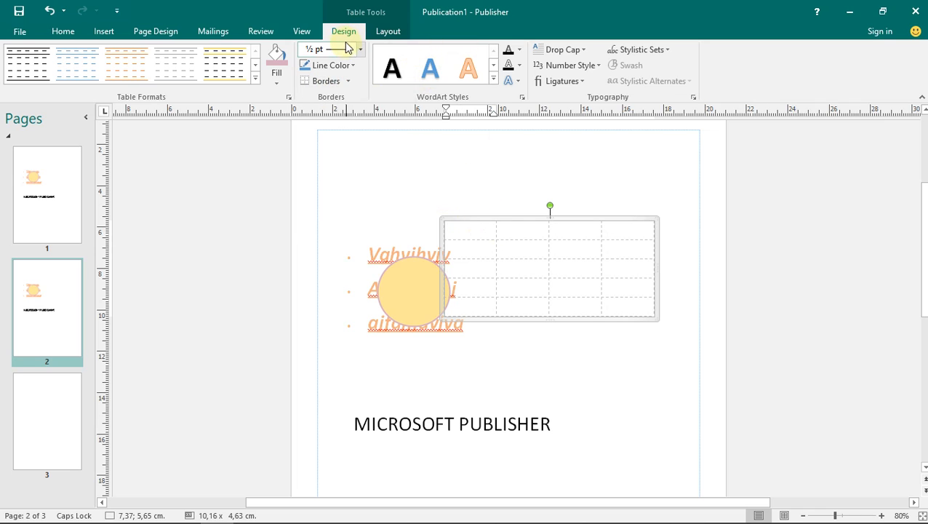
{"action": "left_click", "coordinate": [389, 33]}
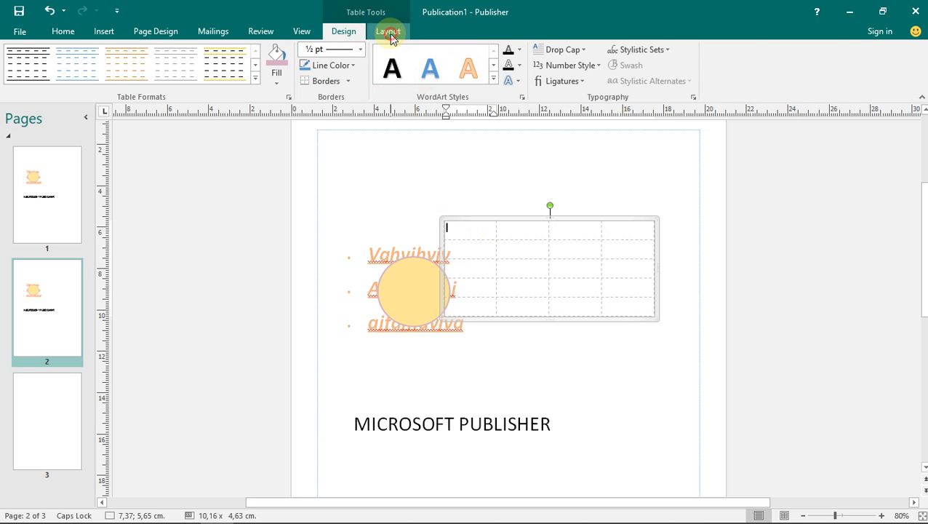
{"action": "left_click", "coordinate": [336, 32]}
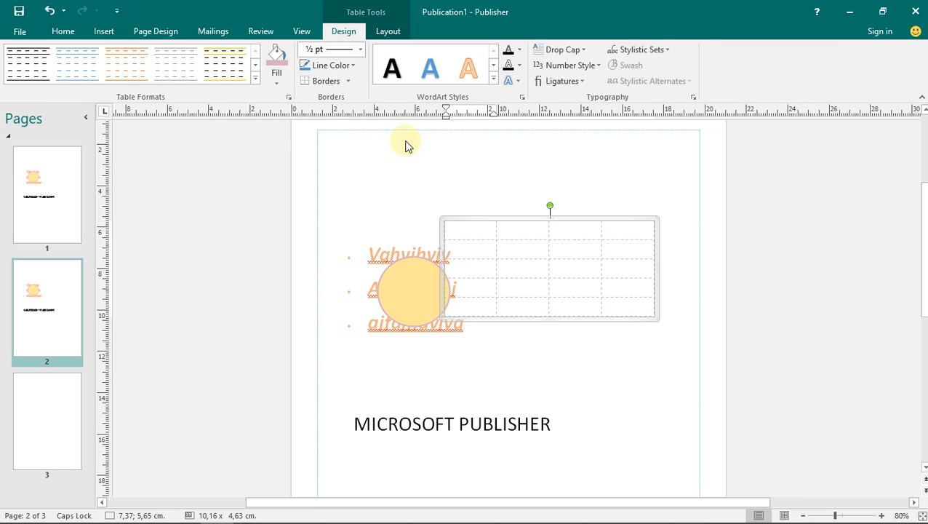
Step: Examine the ready-made page parts, calendars, and borders and accents available for insertion
{"action": "left_click", "coordinate": [104, 33]}
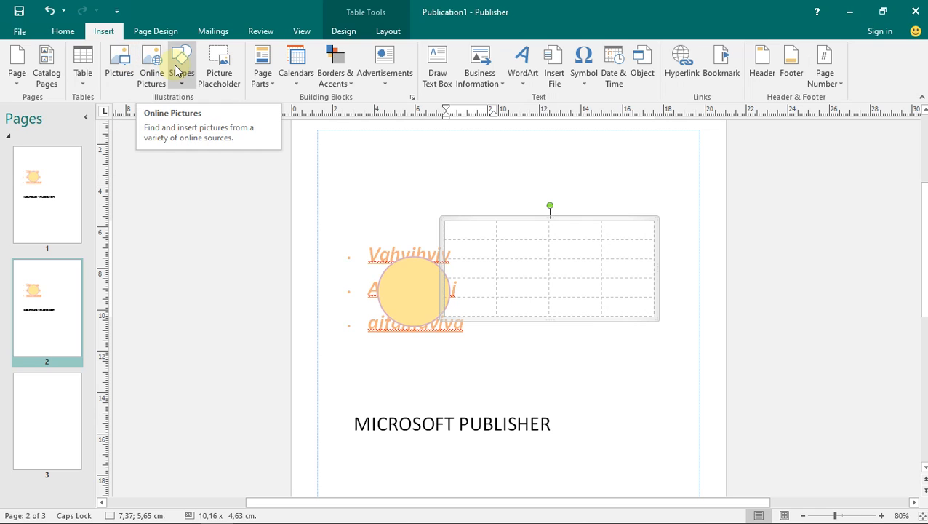
{"action": "left_click", "coordinate": [271, 72]}
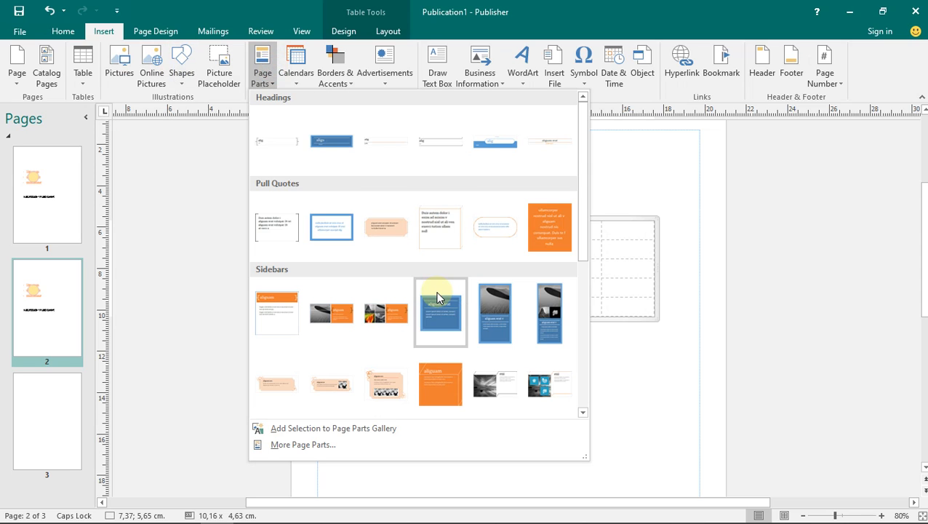
{"action": "left_click", "coordinate": [582, 230]}
{"action": "left_click_drag", "start_coordinate": [583, 230], "coordinate": [586, 203]}
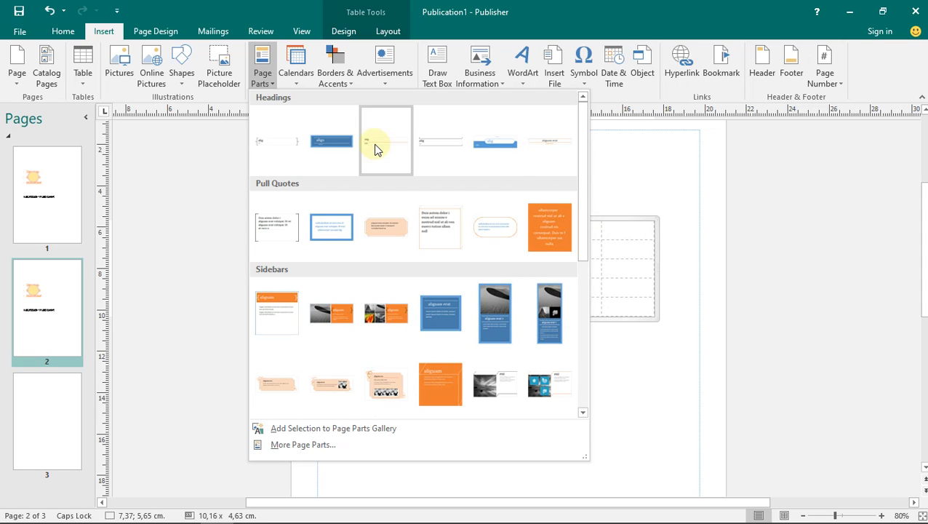
{"action": "left_click", "coordinate": [296, 84]}
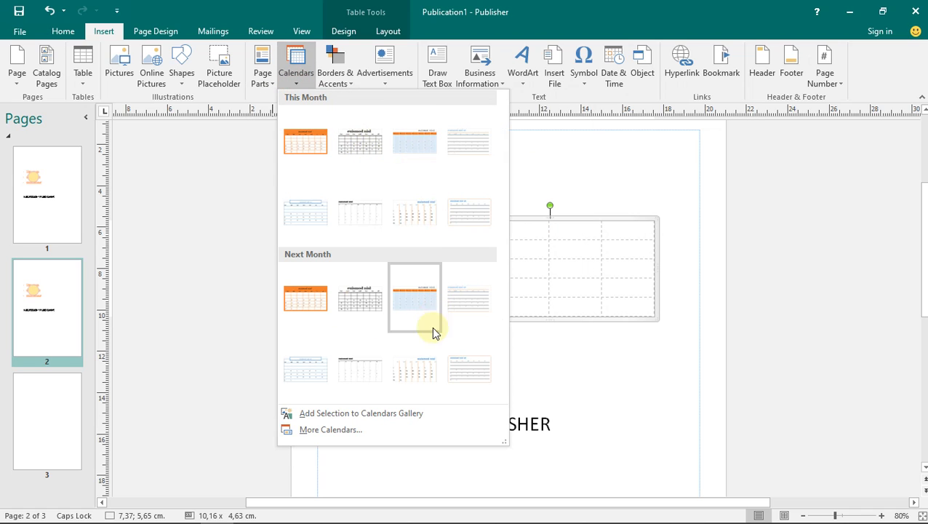
{"action": "left_click", "coordinate": [342, 72]}
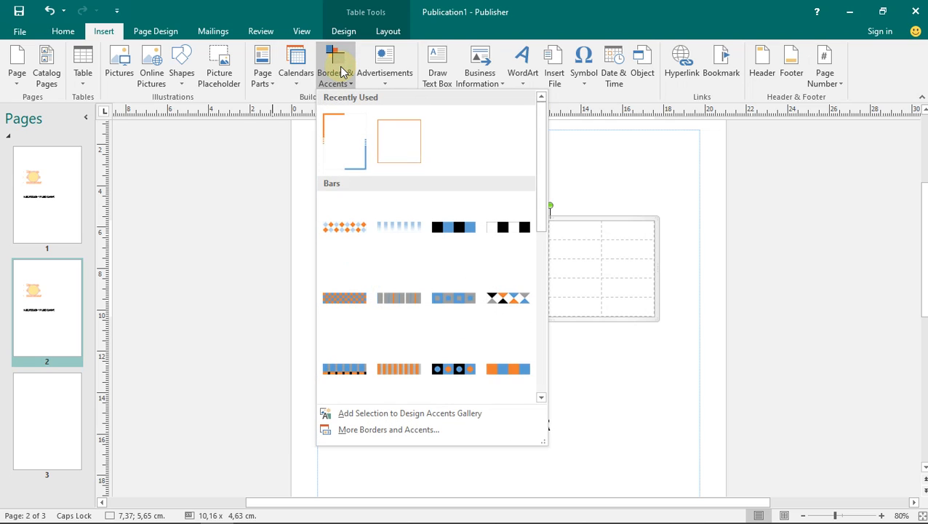
{"action": "left_click_drag", "start_coordinate": [538, 211], "coordinate": [367, 102]}
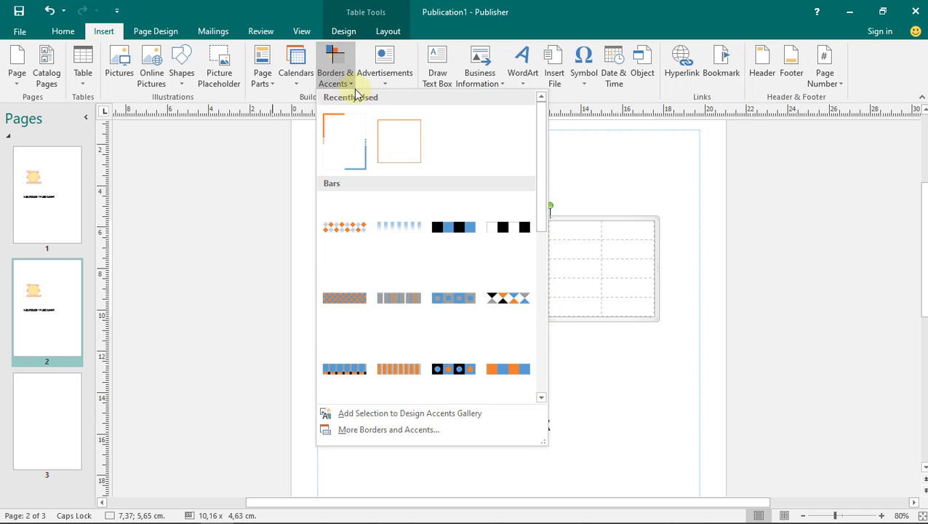
{"action": "scroll", "coordinate": [404, 240], "scroll_direction": "down", "scroll_amount": 5}
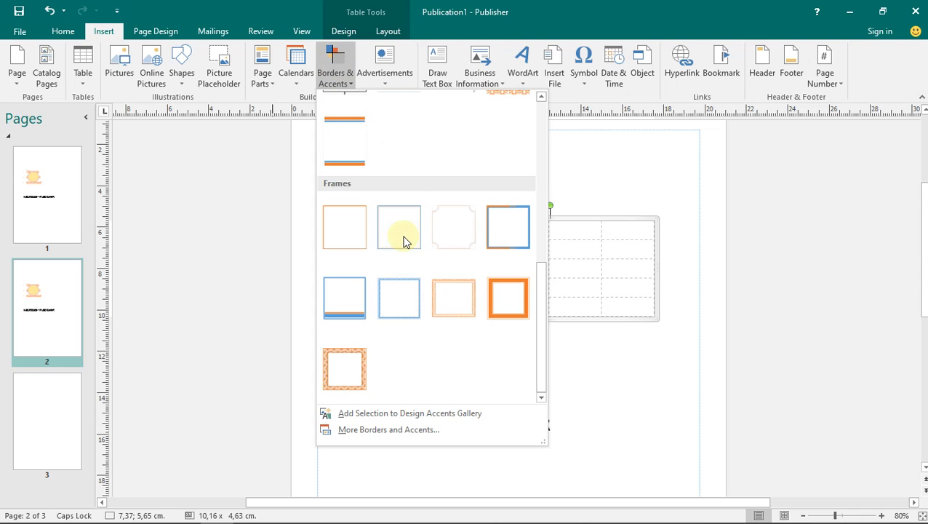
{"action": "scroll", "coordinate": [404, 245], "scroll_direction": "up", "scroll_amount": 5}
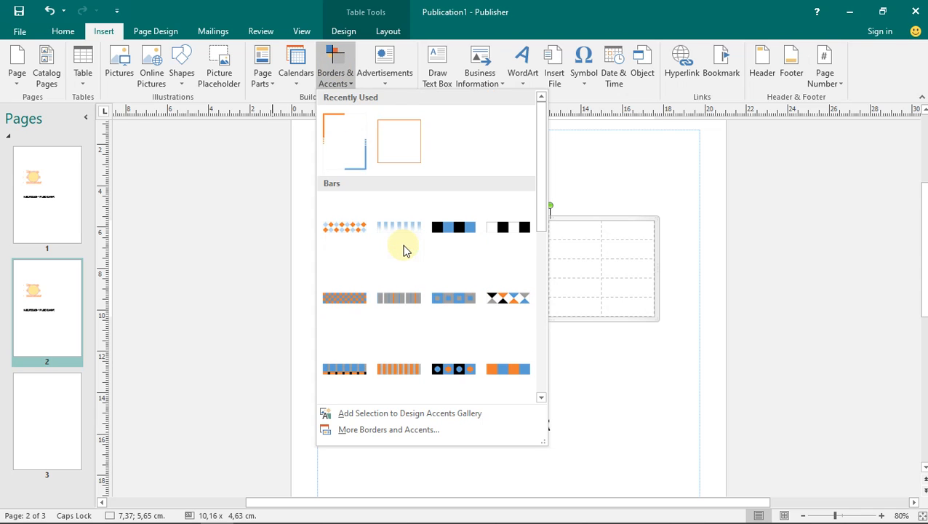
{"action": "left_click", "coordinate": [346, 70]}
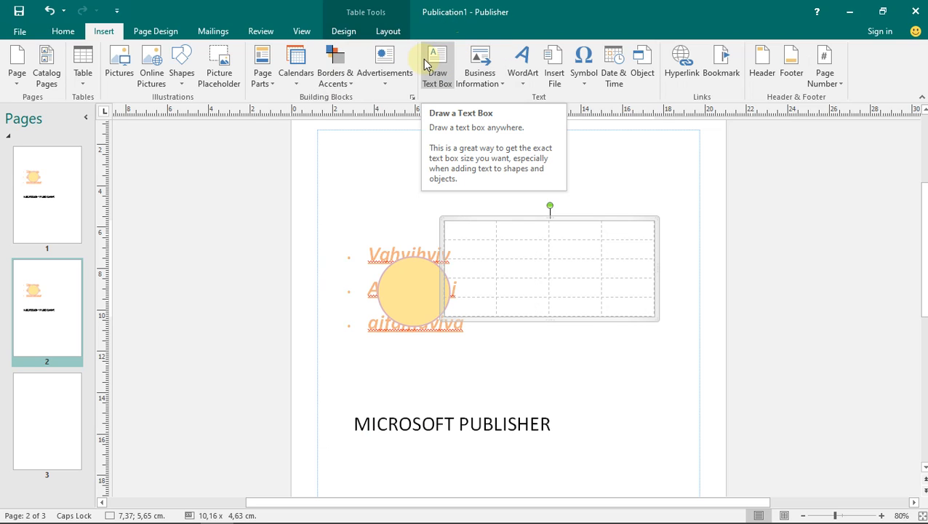
{"action": "left_click", "coordinate": [440, 87]}
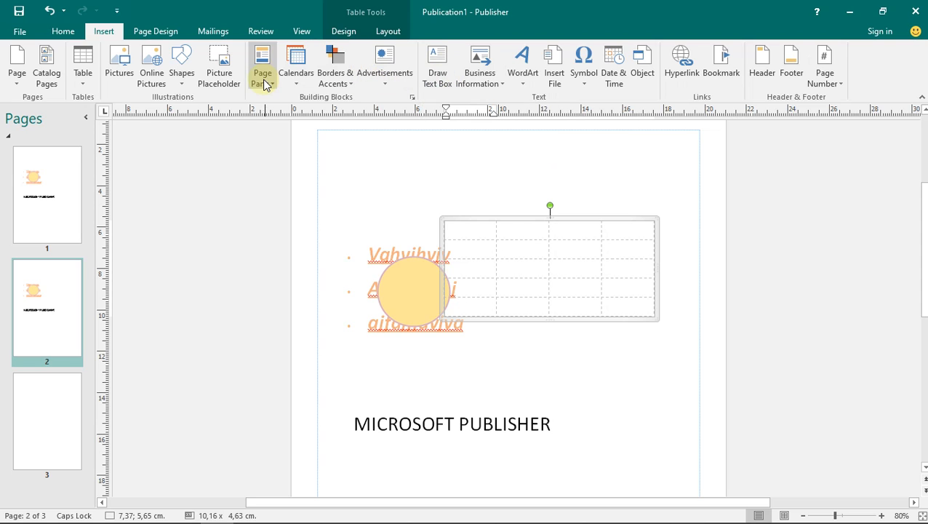
Step: Switch the page orientation to Landscape and return it to Portrait
{"action": "left_click", "coordinate": [153, 33]}
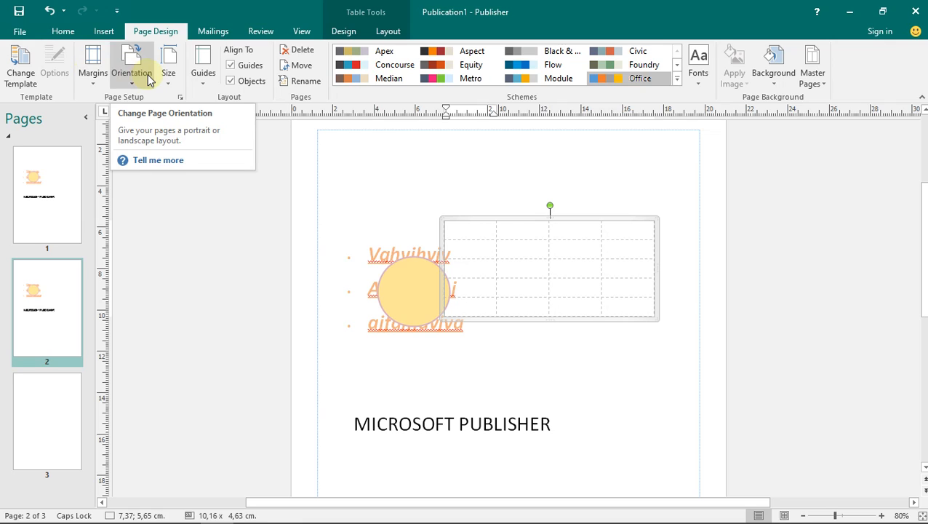
{"action": "left_click", "coordinate": [132, 69]}
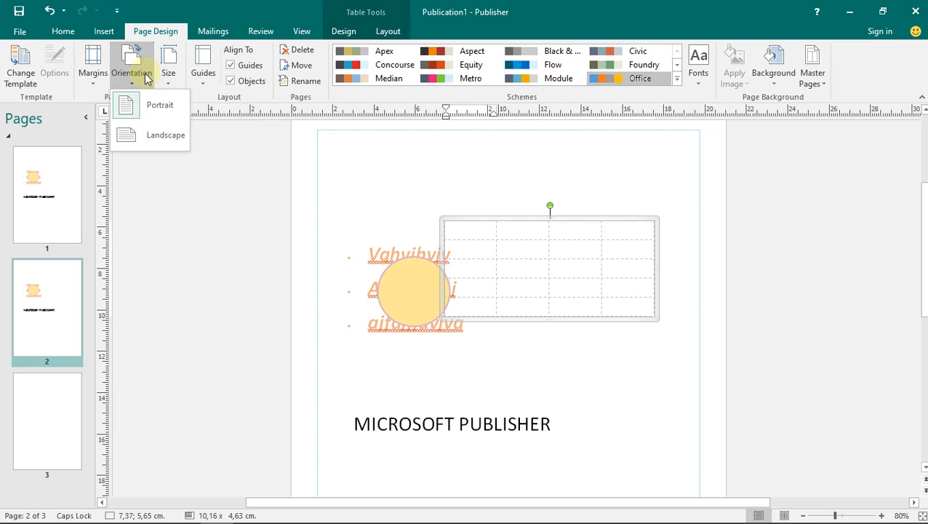
{"action": "left_click", "coordinate": [147, 77]}
{"action": "left_click", "coordinate": [146, 77]}
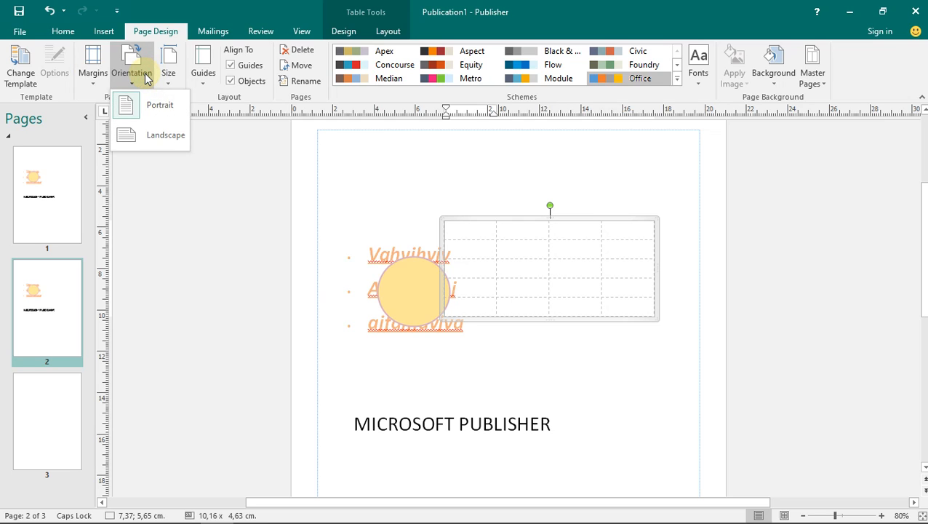
{"action": "left_click", "coordinate": [156, 131]}
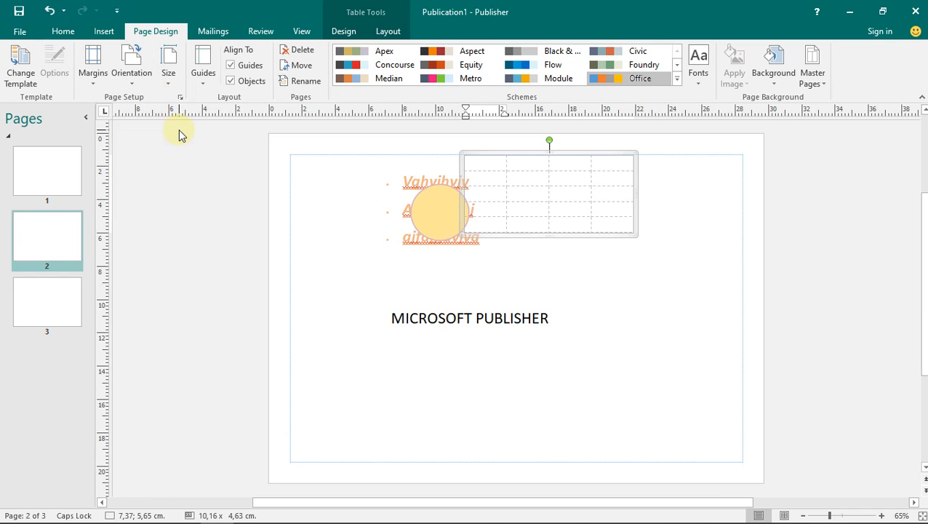
{"action": "left_click", "coordinate": [135, 83]}
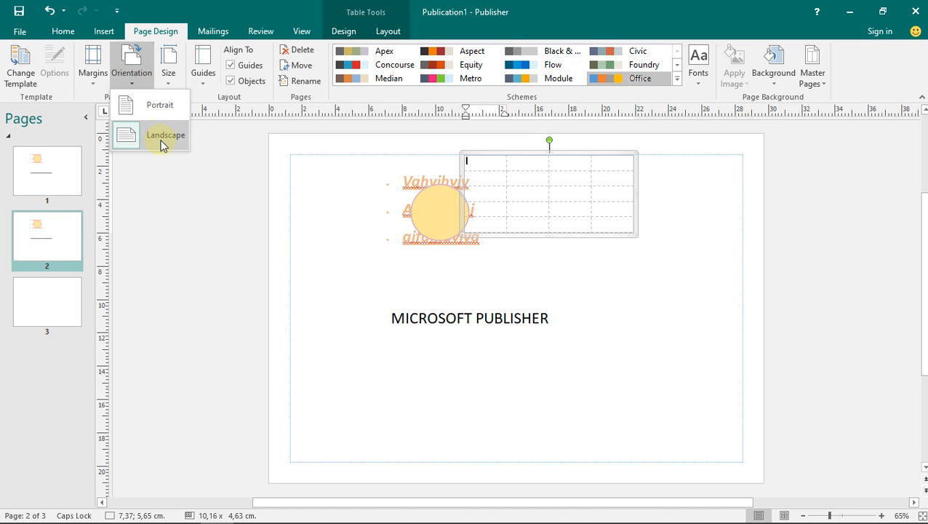
{"action": "left_click", "coordinate": [150, 105]}
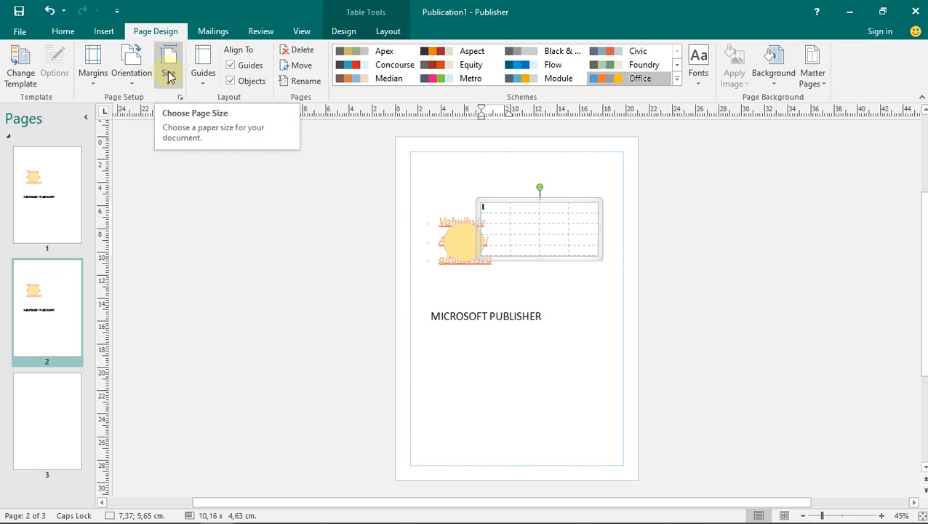
Step: Examine the preset page sizes and the Page Setup dimensions, margins and paper options, keeping A4
{"action": "left_click", "coordinate": [168, 76]}
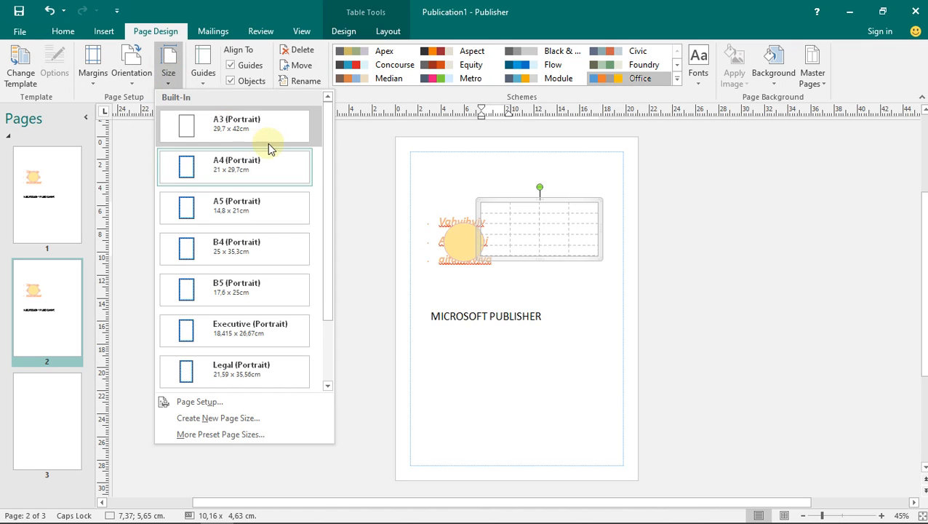
{"action": "left_click_drag", "start_coordinate": [327, 181], "coordinate": [320, 151]}
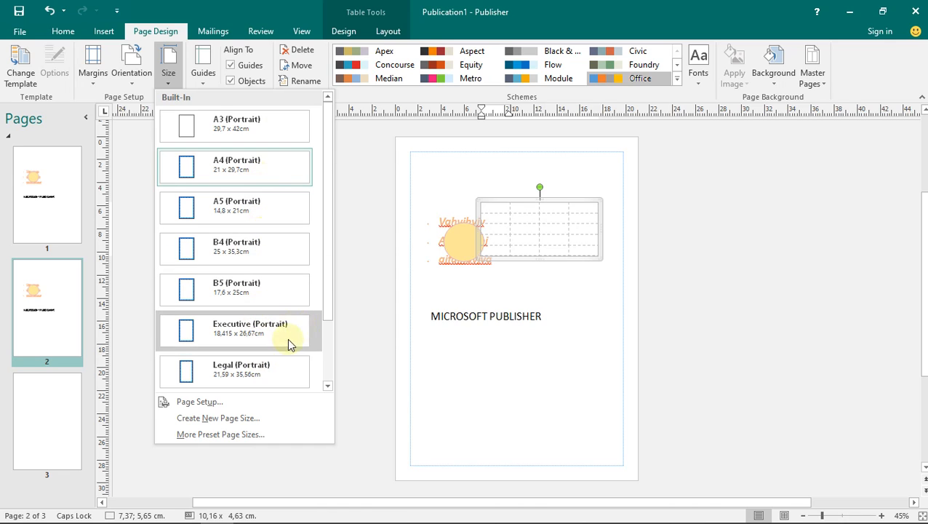
{"action": "left_click_drag", "start_coordinate": [323, 294], "coordinate": [329, 209]}
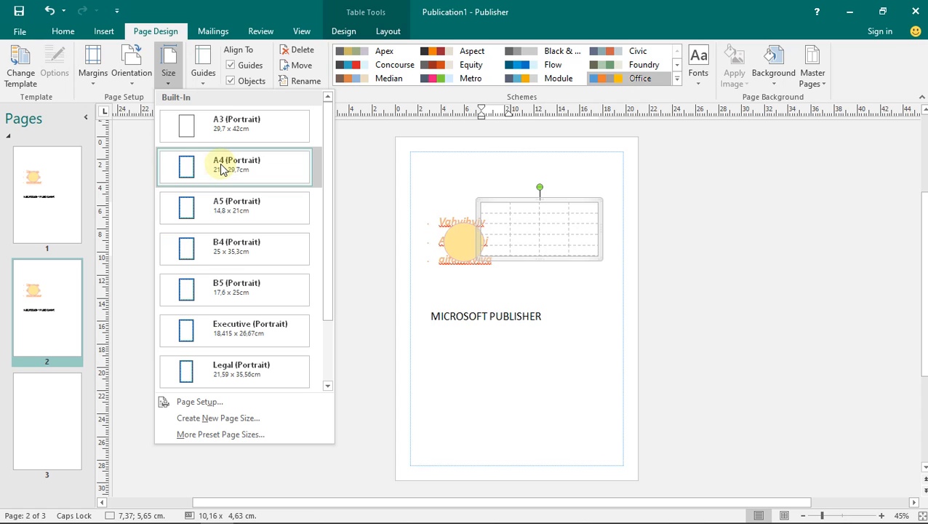
{"action": "left_click", "coordinate": [197, 408]}
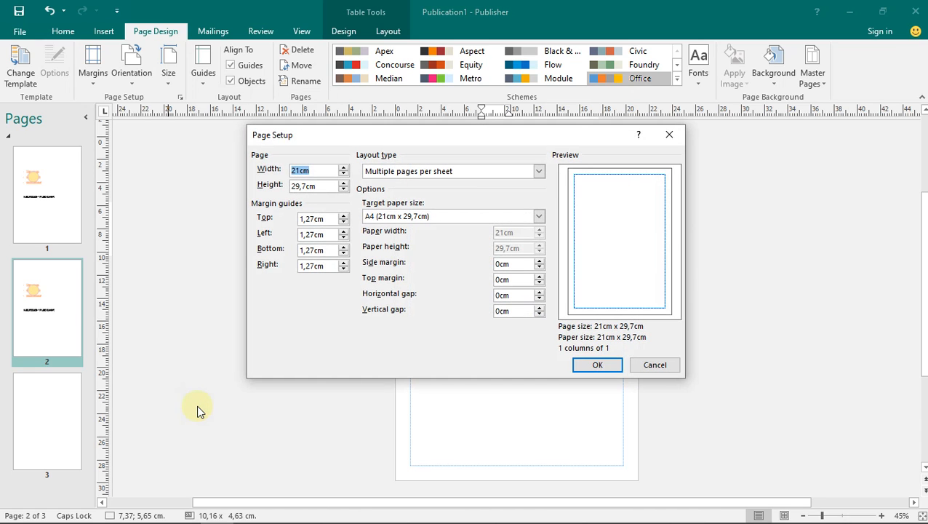
{"action": "left_click", "coordinate": [682, 131]}
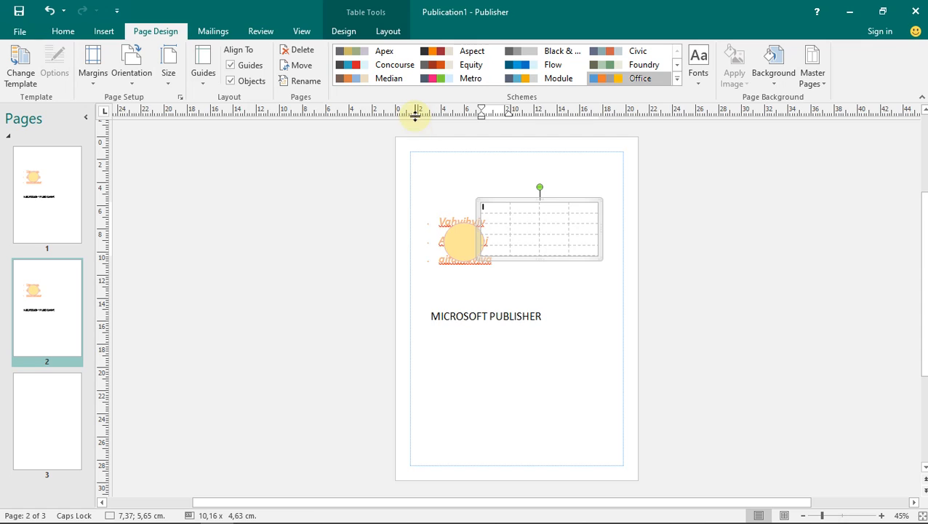
{"action": "left_click", "coordinate": [170, 72]}
{"action": "left_click_drag", "start_coordinate": [327, 201], "coordinate": [325, 308]}
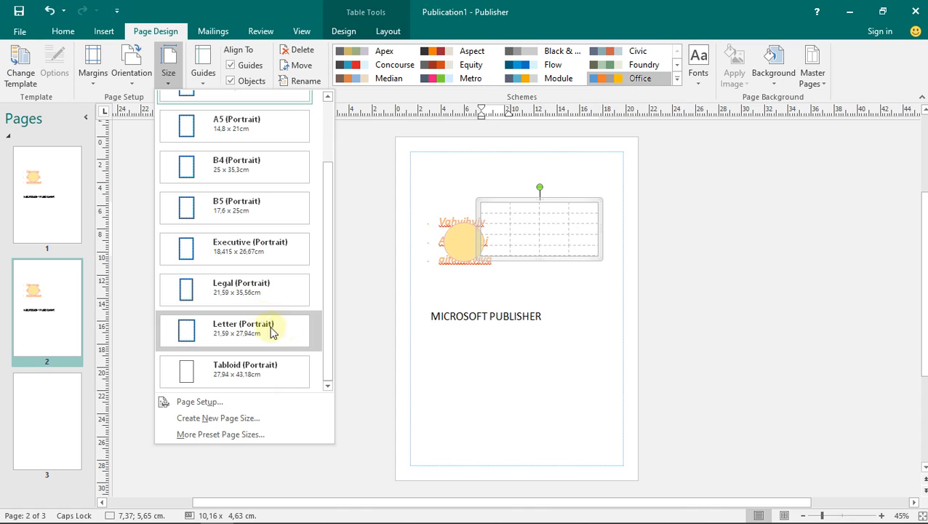
{"action": "left_click", "coordinate": [192, 403]}
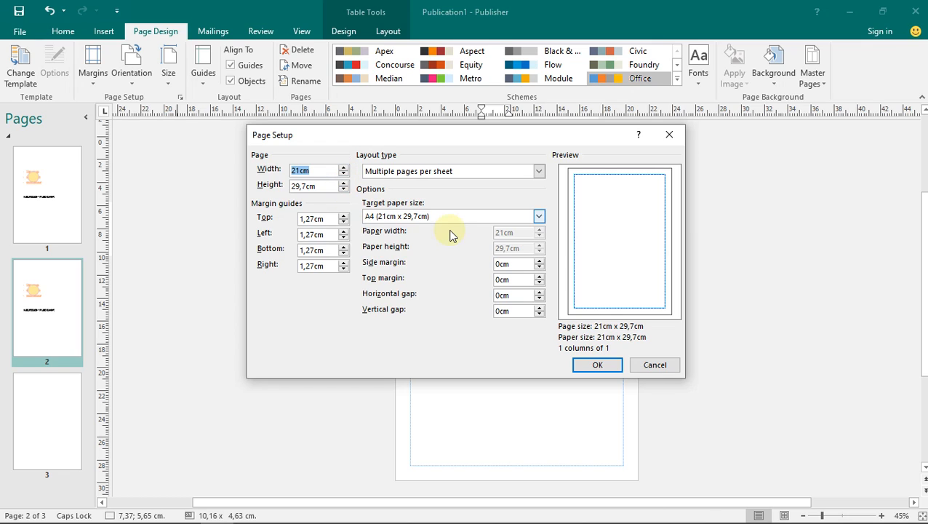
{"action": "left_click", "coordinate": [599, 365]}
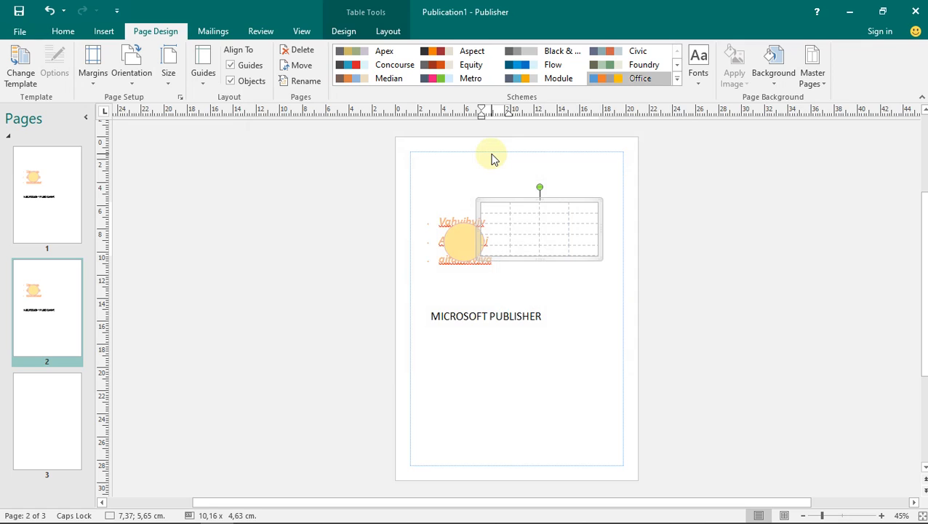
Step: Apply the Origin colour scheme to the publication
{"action": "left_click", "coordinate": [677, 78]}
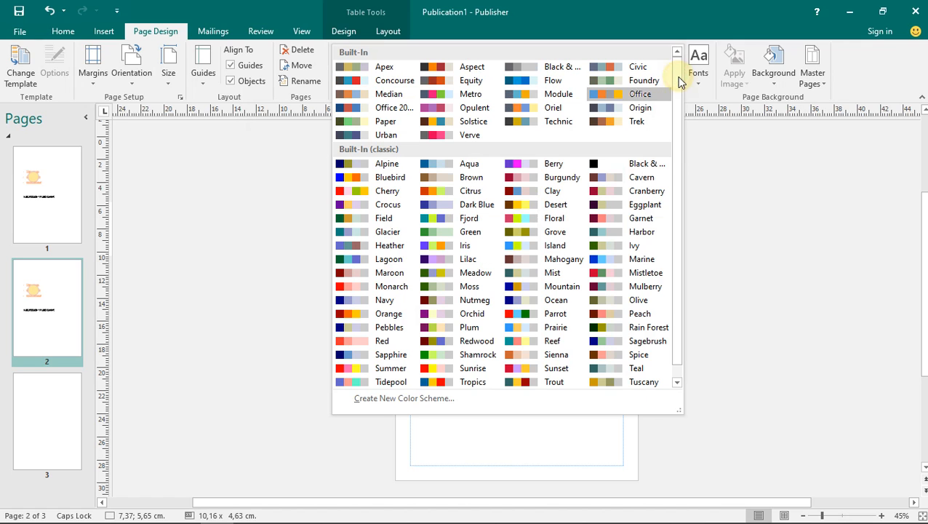
{"action": "left_click", "coordinate": [624, 108]}
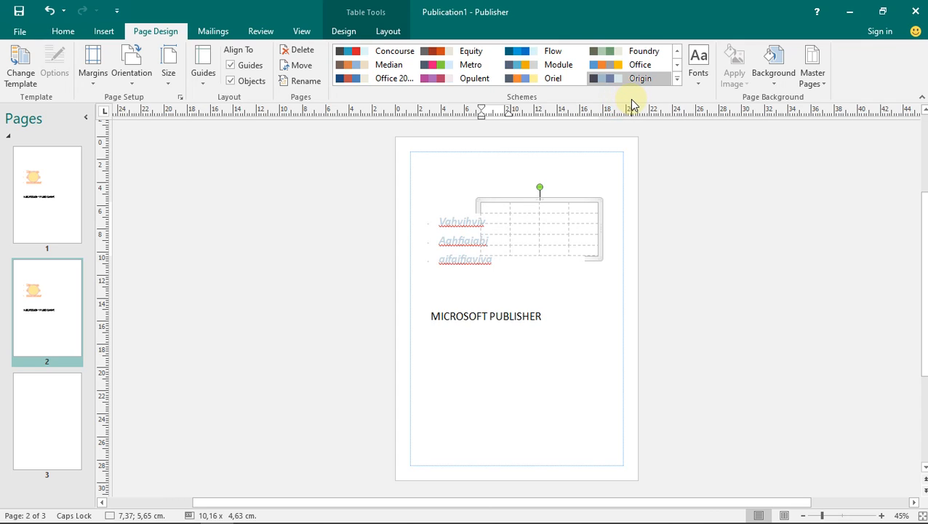
Step: Undo the Origin colour scheme change
{"action": "key", "text": "ctrl+z"}
{"action": "left_click", "coordinate": [854, 134]}
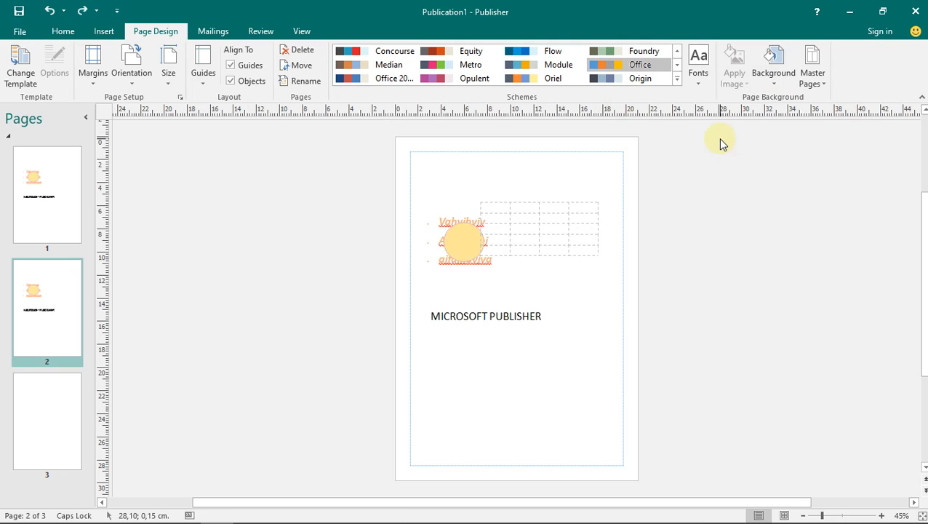
Step: Examine the No fill and Solid fill options and the available fill colours in the Format Background settings
{"action": "left_click", "coordinate": [786, 81]}
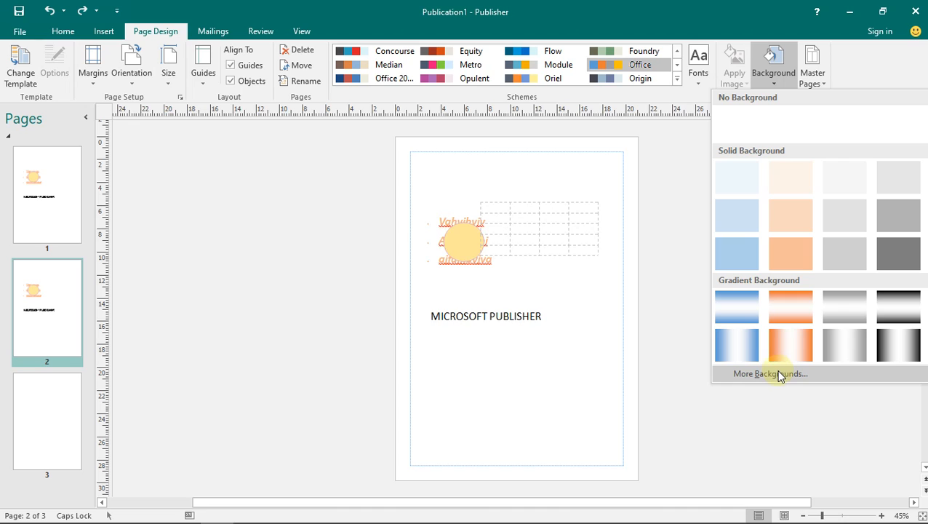
{"action": "left_click", "coordinate": [778, 375]}
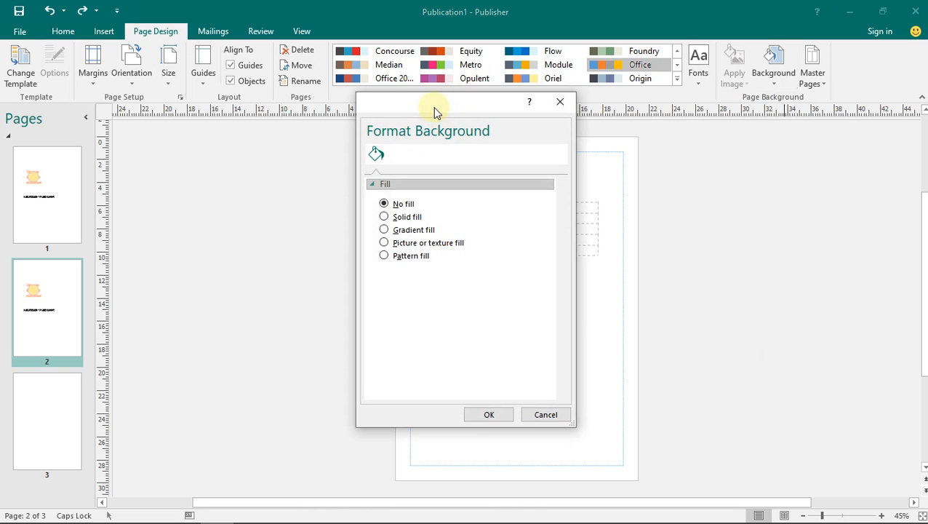
{"action": "left_click_drag", "start_coordinate": [431, 104], "coordinate": [718, 104]}
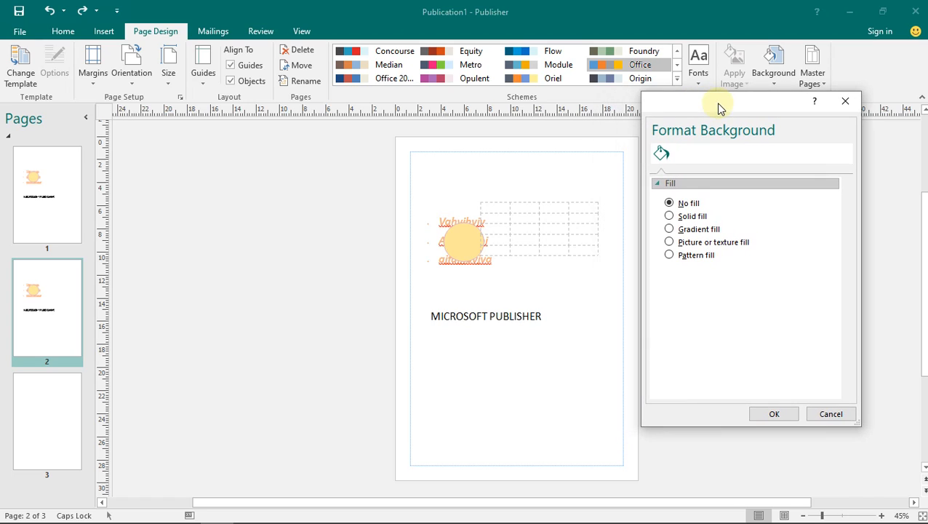
{"action": "left_click", "coordinate": [688, 205]}
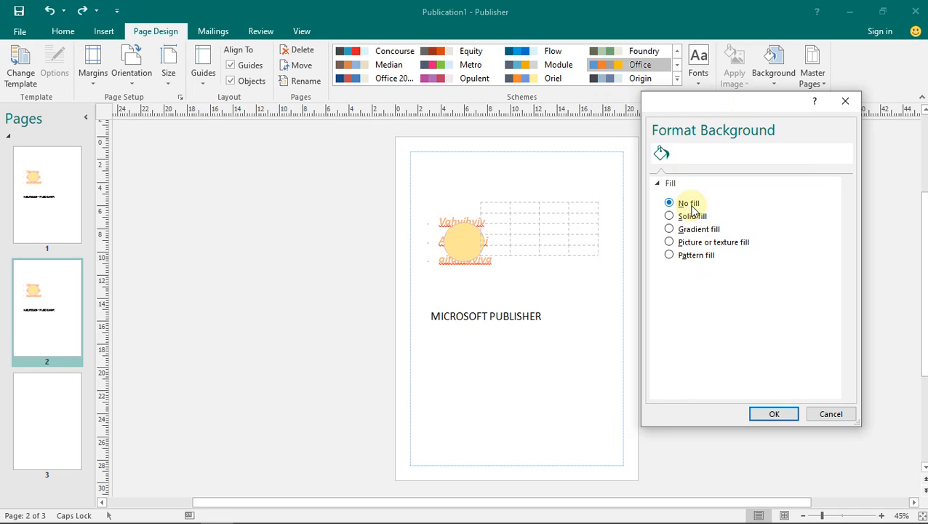
{"action": "left_click", "coordinate": [691, 217]}
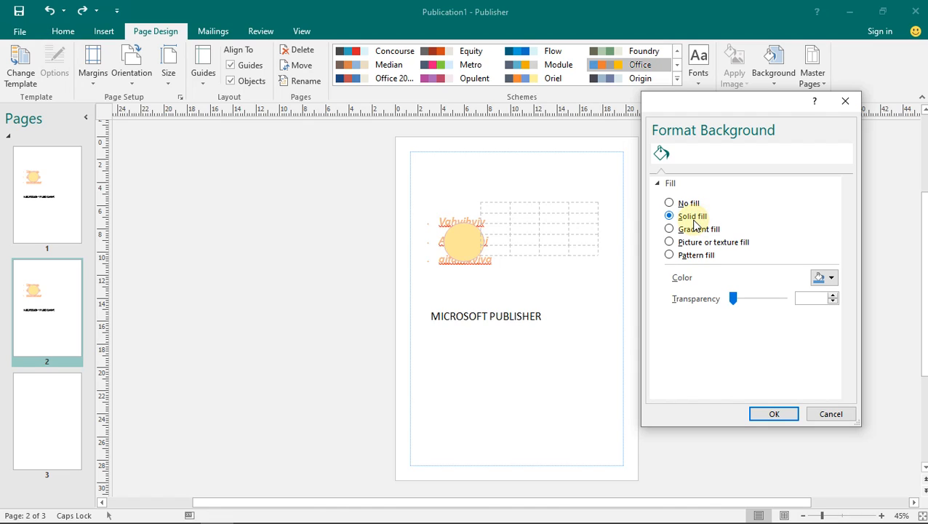
{"action": "left_click", "coordinate": [688, 205]}
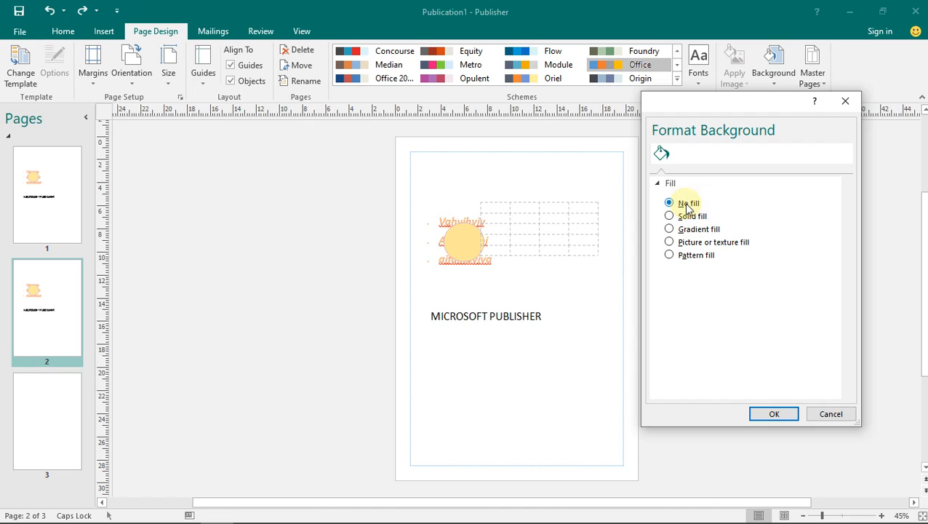
{"action": "left_click", "coordinate": [689, 217]}
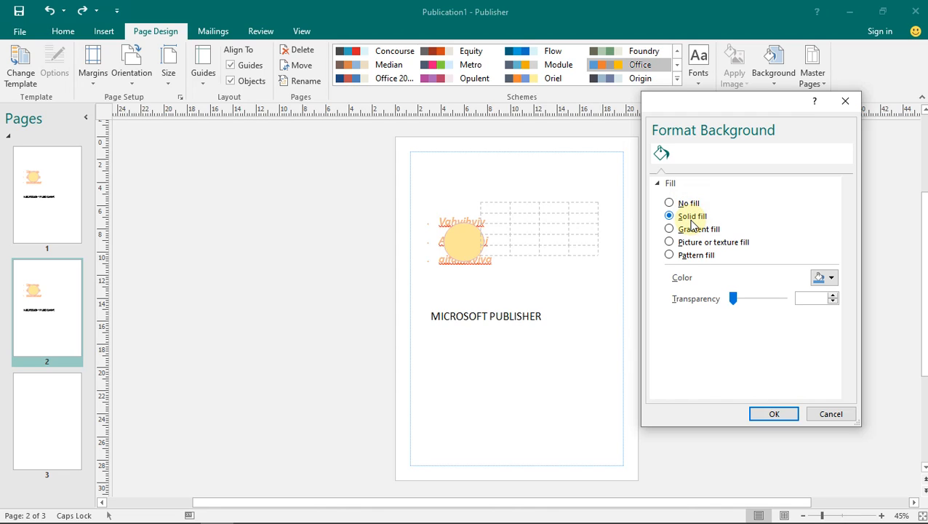
{"action": "left_click", "coordinate": [818, 280]}
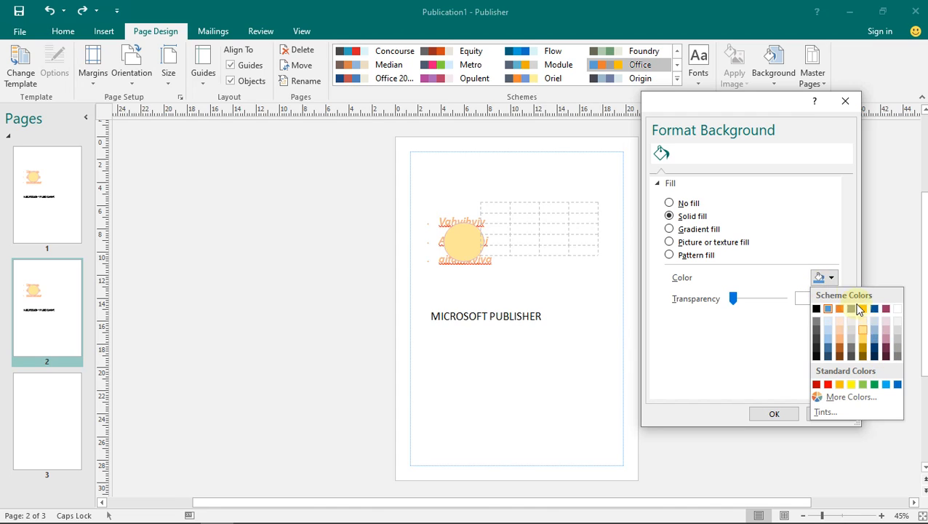
{"action": "left_click", "coordinate": [825, 250]}
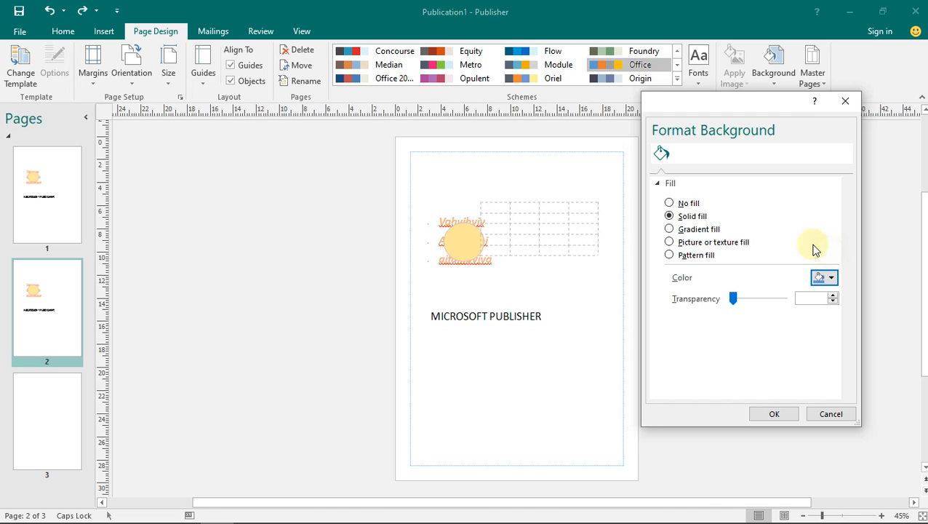
Step: Examine the gradient fill and picture or texture fill options, including inserting a background picture from a file
{"action": "left_click", "coordinate": [698, 229]}
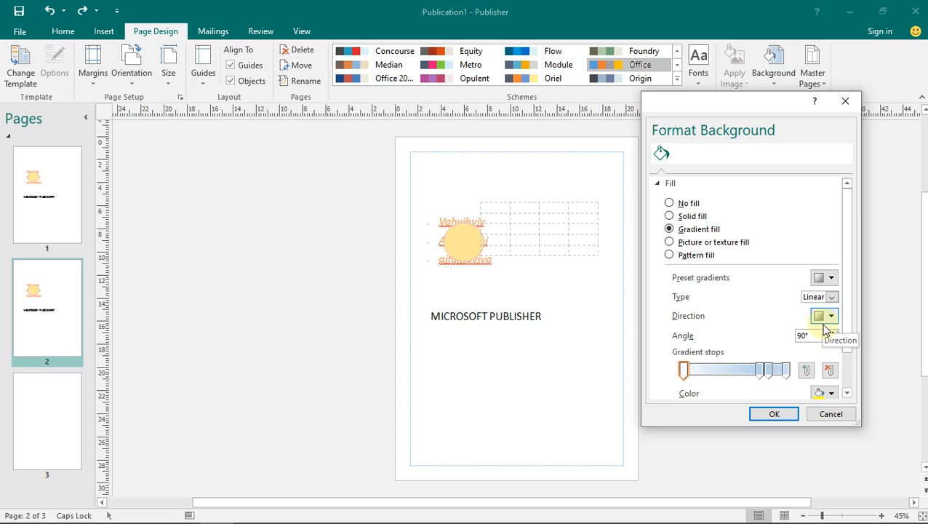
{"action": "scroll", "coordinate": [826, 326], "scroll_direction": "down", "scroll_amount": 2}
{"action": "scroll", "coordinate": [826, 328], "scroll_direction": "up", "scroll_amount": 2}
{"action": "left_click", "coordinate": [734, 242]}
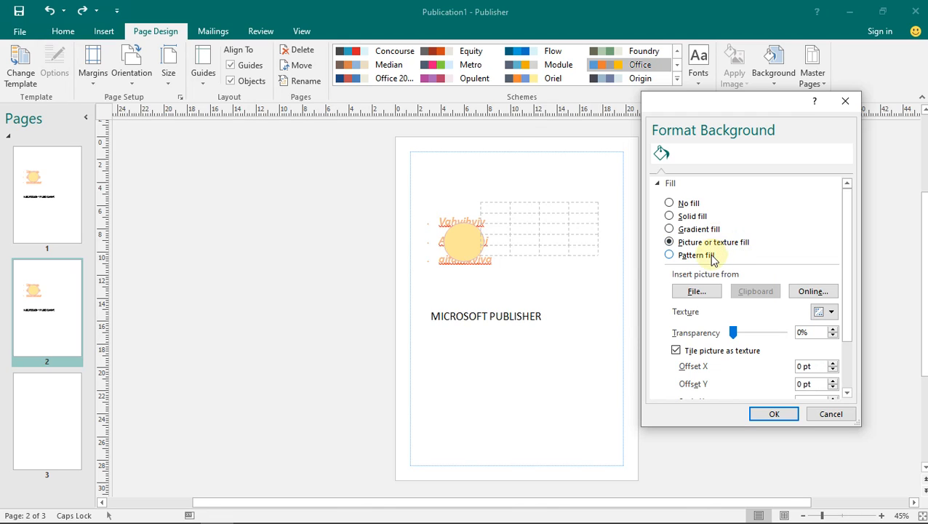
{"action": "left_click", "coordinate": [698, 293]}
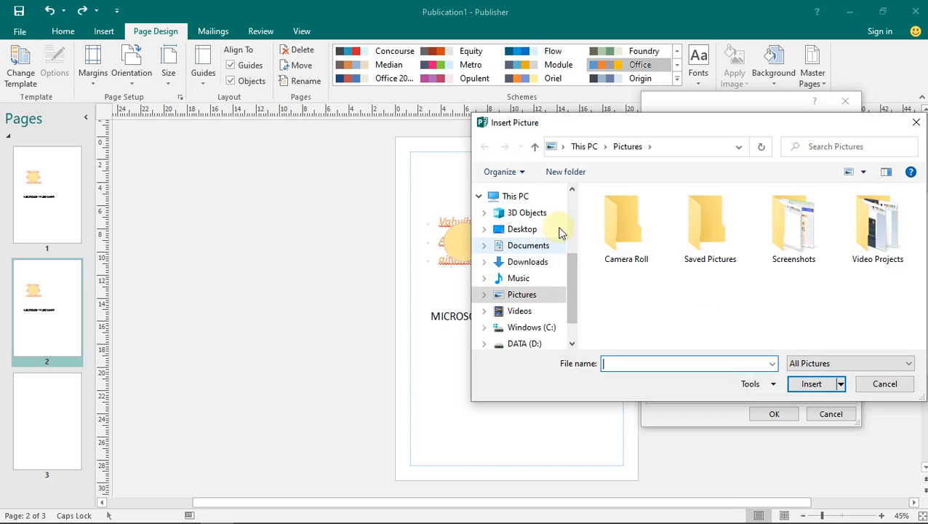
{"action": "left_click_drag", "start_coordinate": [728, 124], "coordinate": [476, 108]}
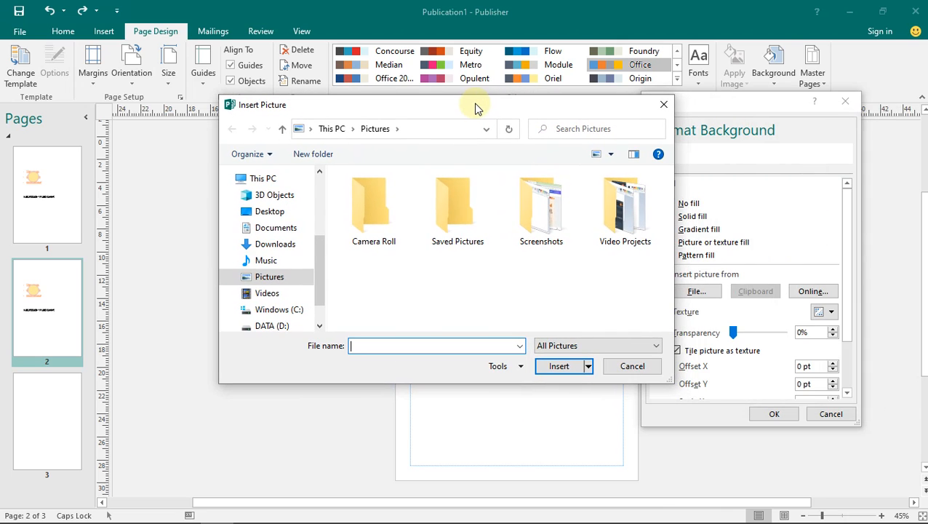
{"action": "left_click", "coordinate": [551, 220]}
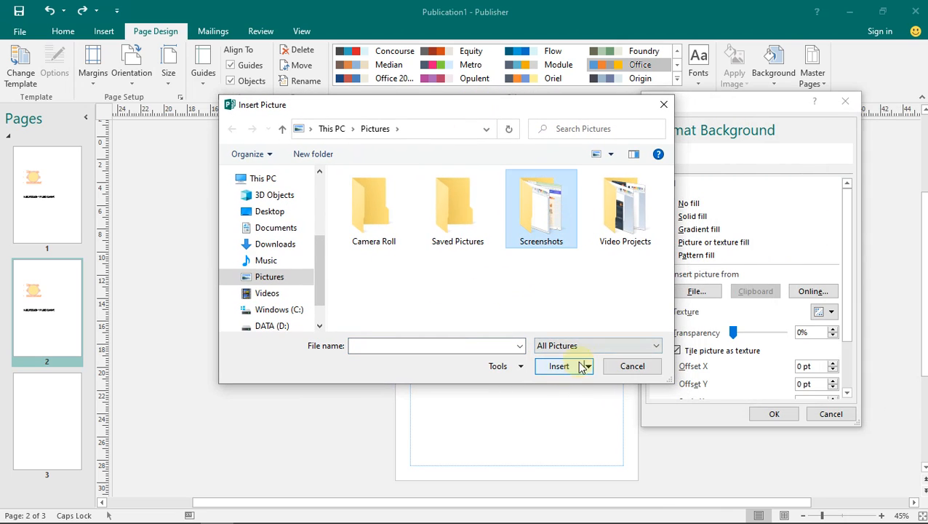
{"action": "left_click", "coordinate": [624, 366]}
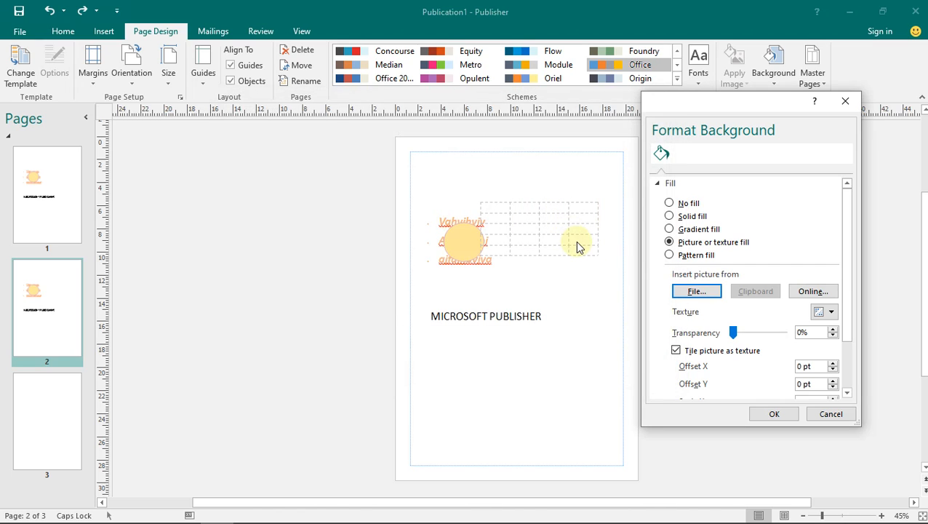
Step: Apply a Diagonal brick pattern fill to the background of page 2 and undo it
{"action": "left_click", "coordinate": [668, 256]}
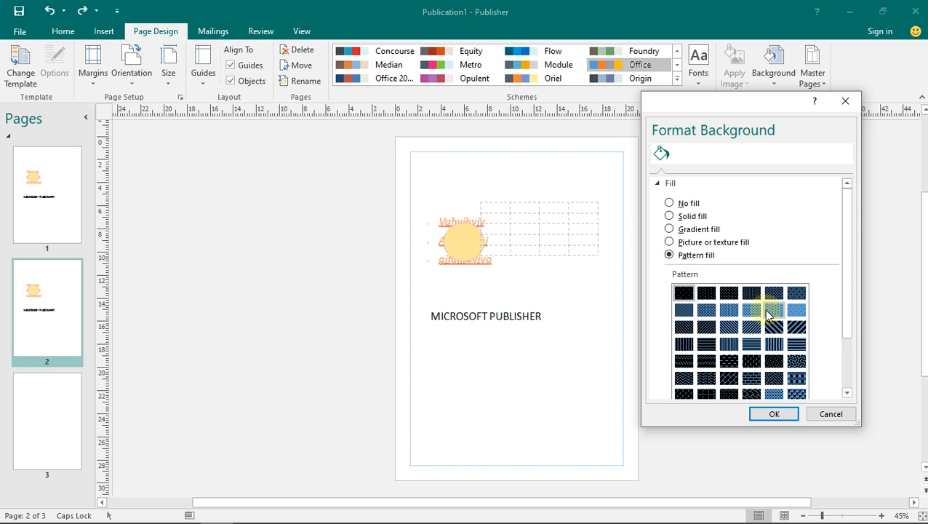
{"action": "left_click_drag", "start_coordinate": [847, 273], "coordinate": [850, 309]}
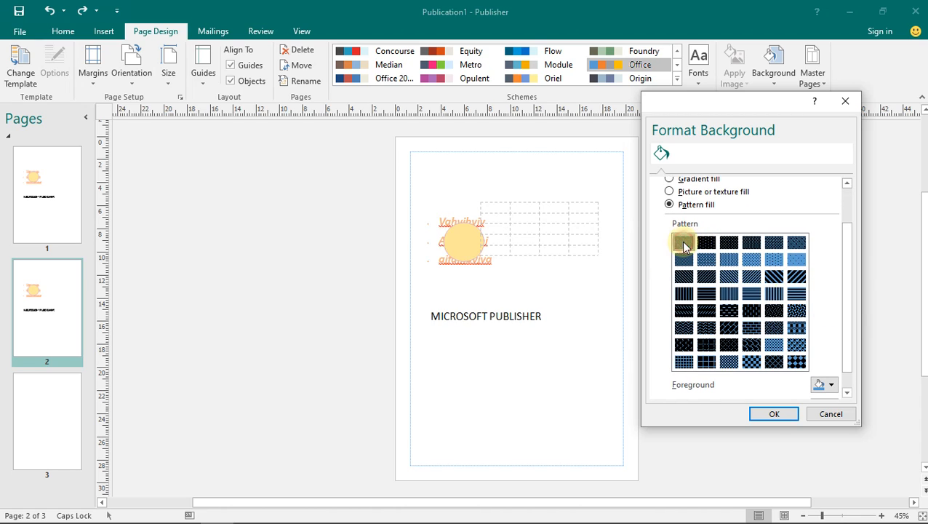
{"action": "left_click", "coordinate": [729, 249]}
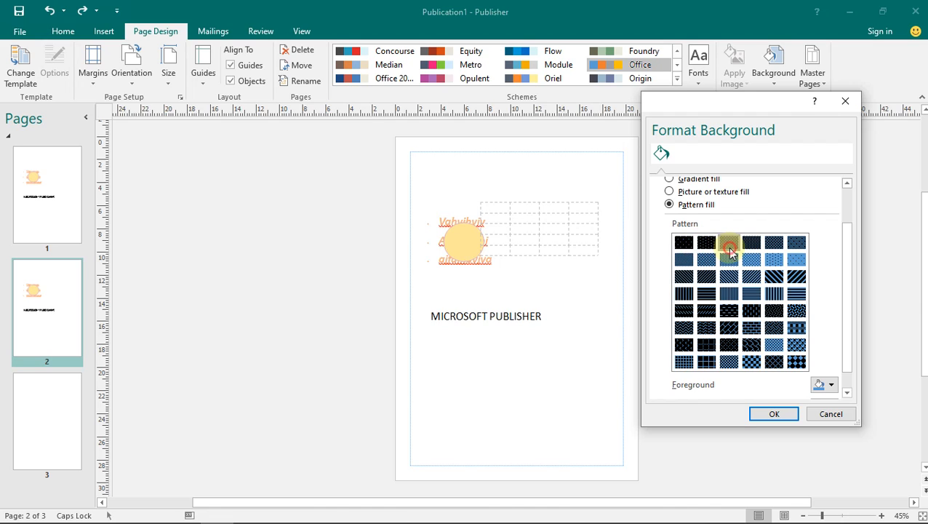
{"action": "left_click", "coordinate": [753, 244]}
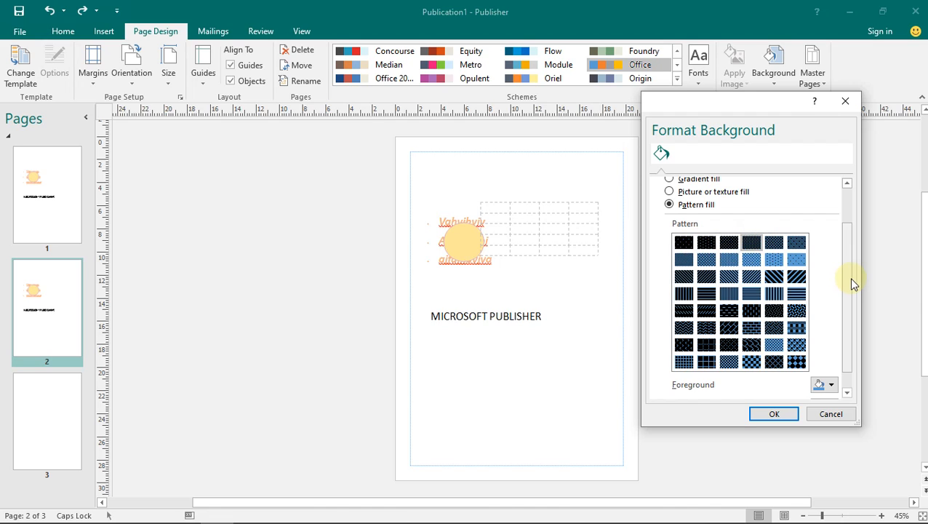
{"action": "mouse_move", "coordinate": [849, 284]}
{"action": "left_mouse_down"}
{"action": "mouse_move", "coordinate": [849, 312]}
{"action": "mouse_move", "coordinate": [849, 276]}
{"action": "mouse_move", "coordinate": [850, 283]}
{"action": "left_mouse_up"}
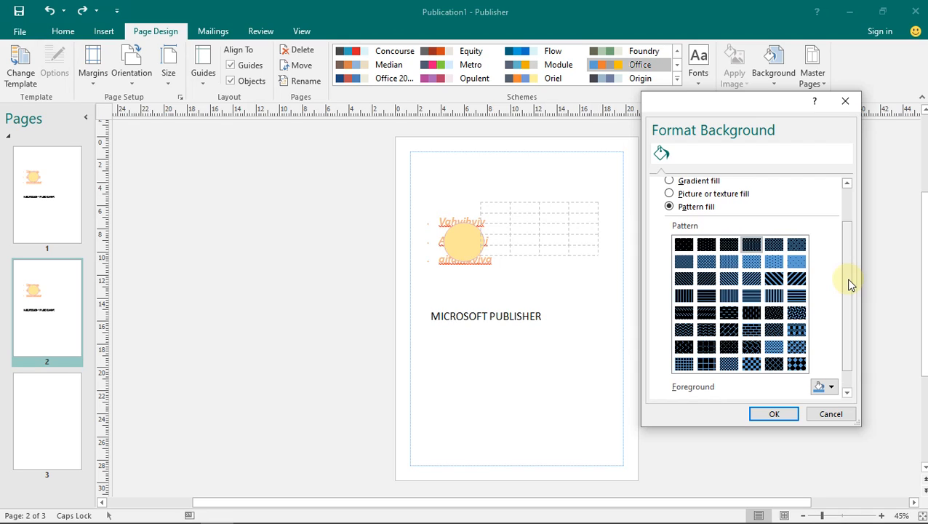
{"action": "left_click", "coordinate": [774, 297]}
{"action": "left_click_drag", "start_coordinate": [846, 280], "coordinate": [848, 317]}
{"action": "left_click", "coordinate": [796, 271]}
{"action": "left_click", "coordinate": [771, 289]}
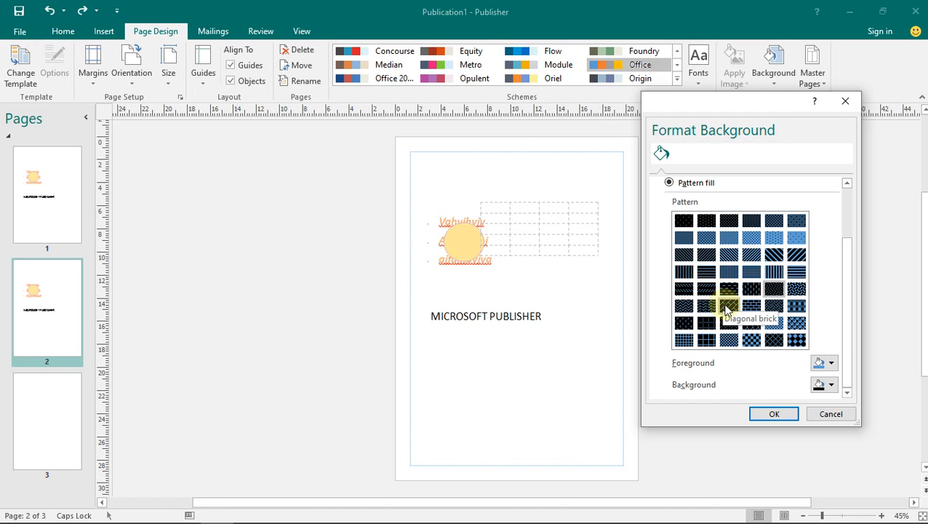
{"action": "left_click", "coordinate": [727, 308]}
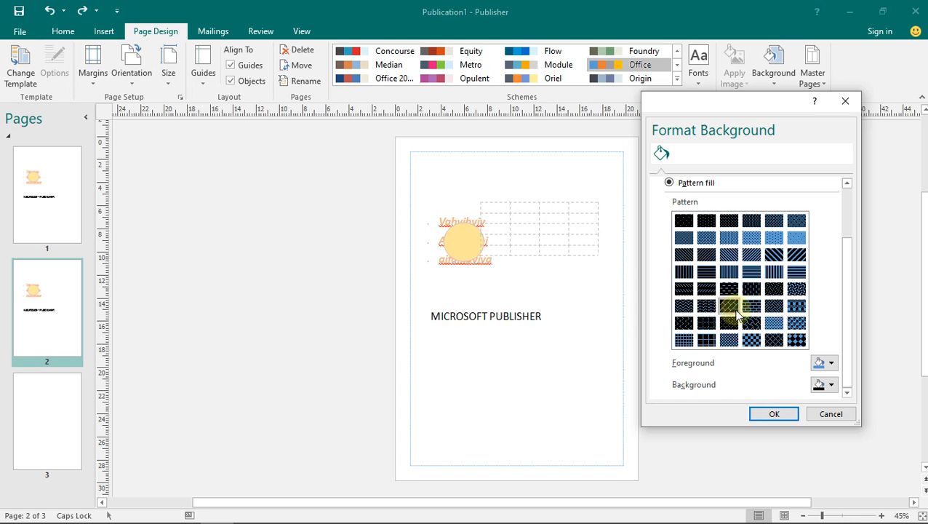
{"action": "left_click", "coordinate": [756, 414]}
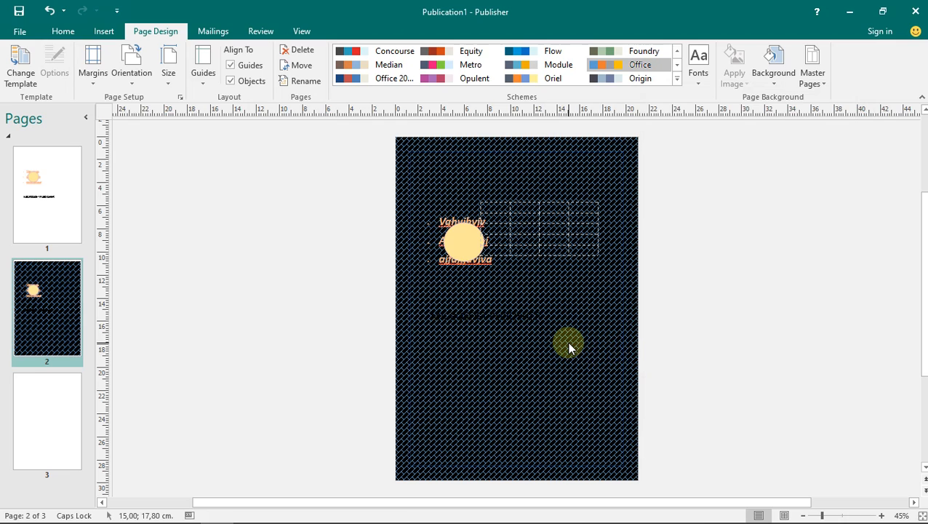
{"action": "key", "text": "ctrl+z"}
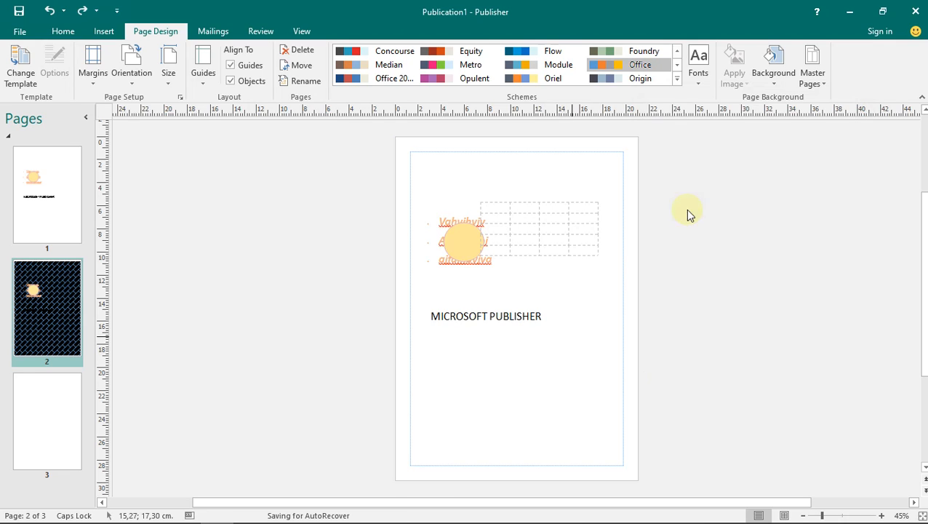
Step: Fill the background of page 2 with the first, sparsely dotted pattern, keeping the default foreground and background colours
{"action": "left_click", "coordinate": [770, 82]}
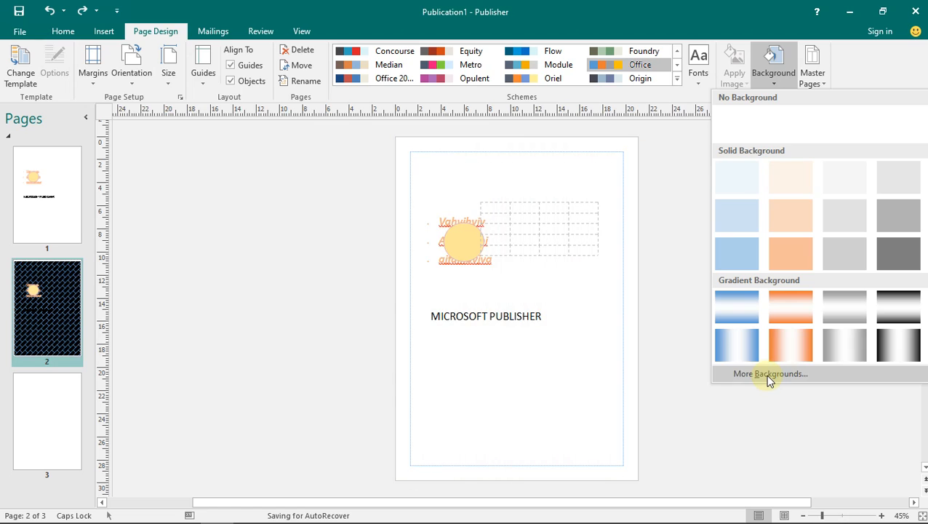
{"action": "left_click", "coordinate": [769, 374]}
{"action": "left_click", "coordinate": [713, 254]}
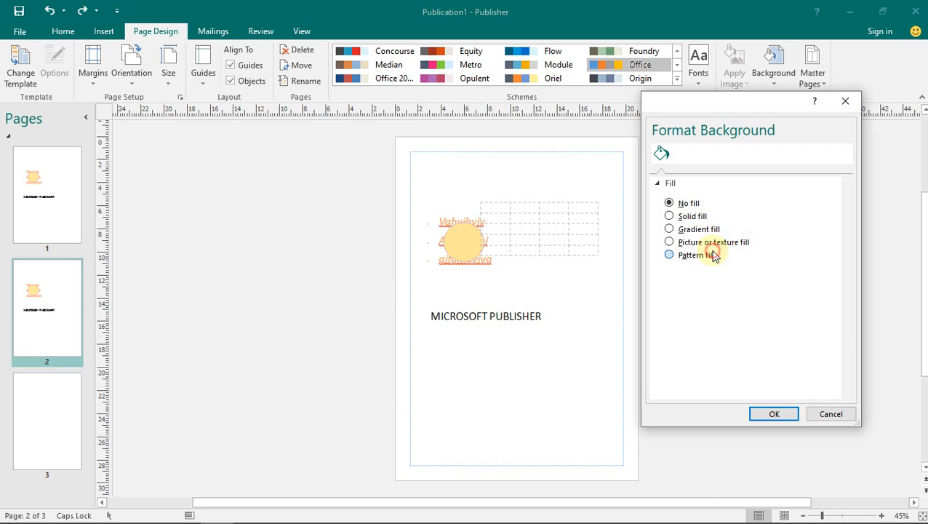
{"action": "left_click_drag", "start_coordinate": [845, 303], "coordinate": [841, 358]}
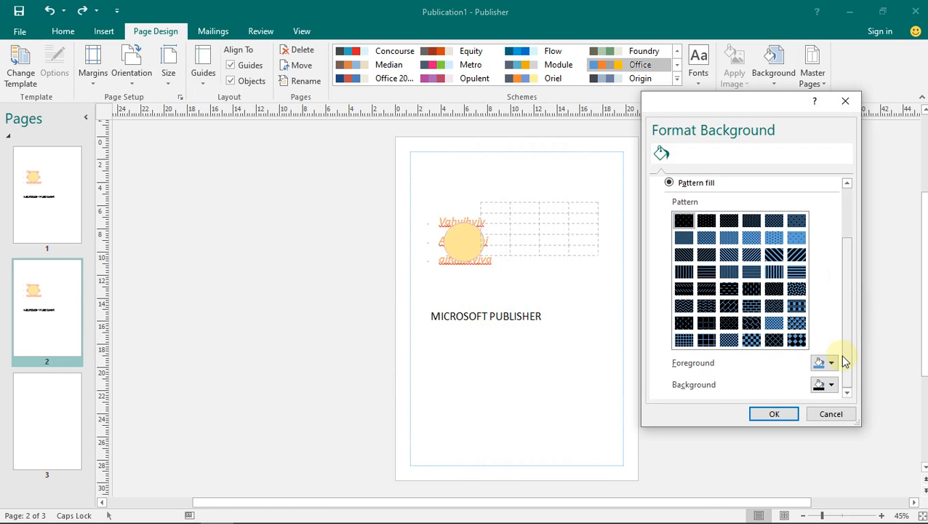
{"action": "left_click", "coordinate": [831, 362]}
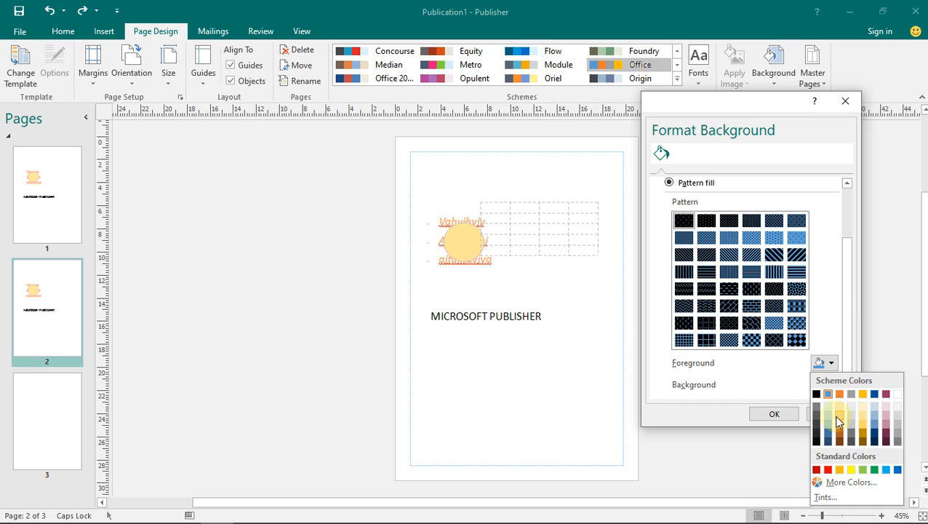
{"action": "left_click", "coordinate": [826, 311]}
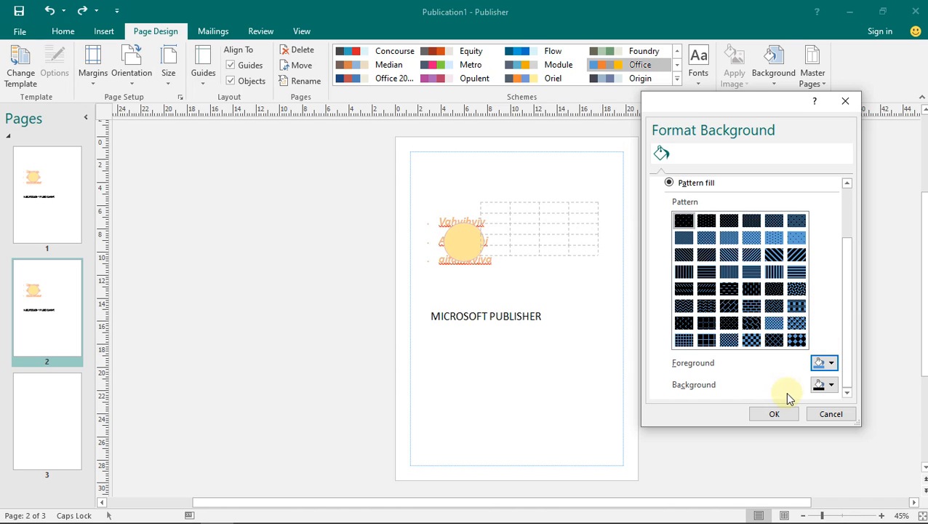
{"action": "left_click", "coordinate": [773, 414]}
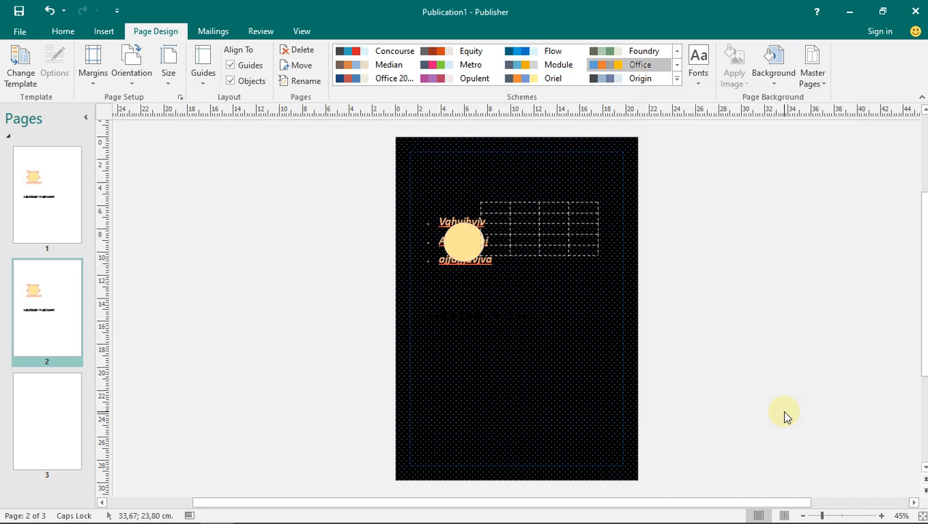
{"action": "left_click", "coordinate": [520, 236]}
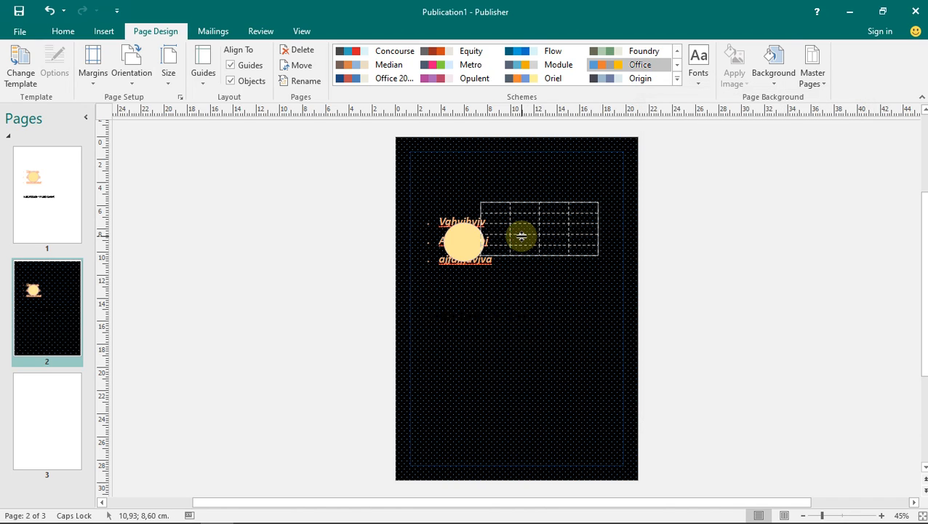
Step: Examine the available mailing, proofing and view commands
{"action": "left_click", "coordinate": [214, 33]}
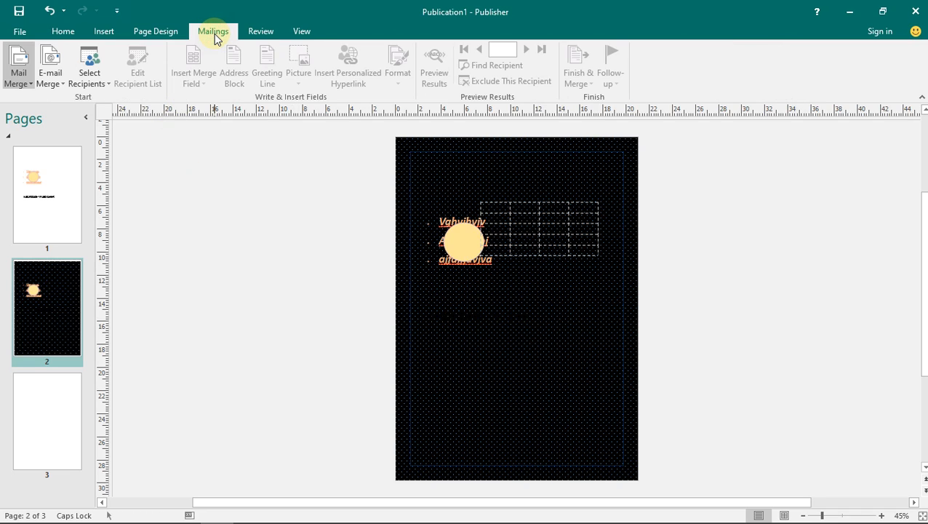
{"action": "left_click", "coordinate": [251, 33]}
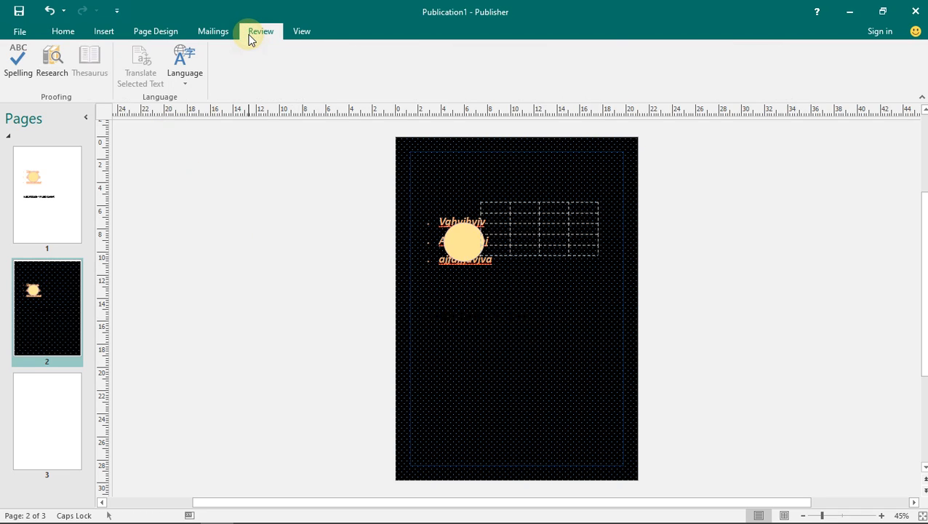
{"action": "left_click", "coordinate": [291, 31]}
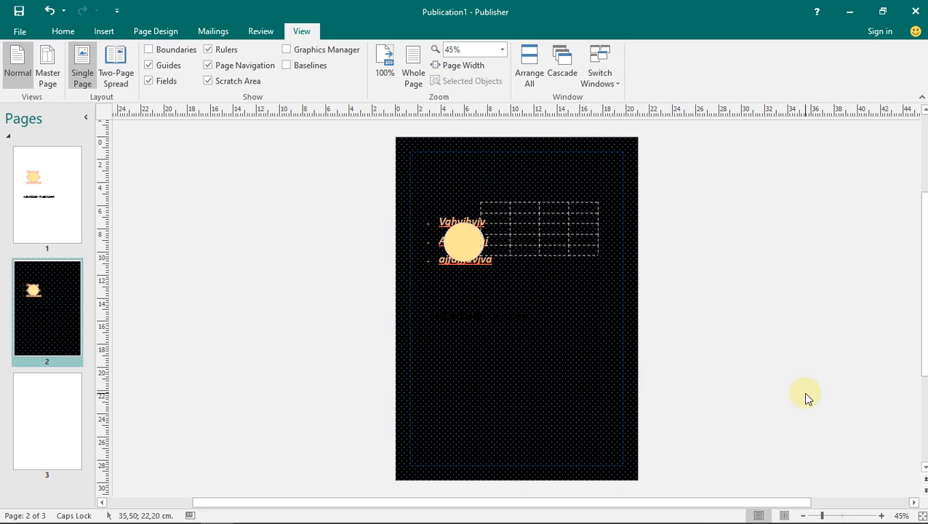
Step: Zoom page 2 out to 30%, enlarge it to 90% and view the upper part of the page
{"action": "left_click", "coordinate": [803, 515]}
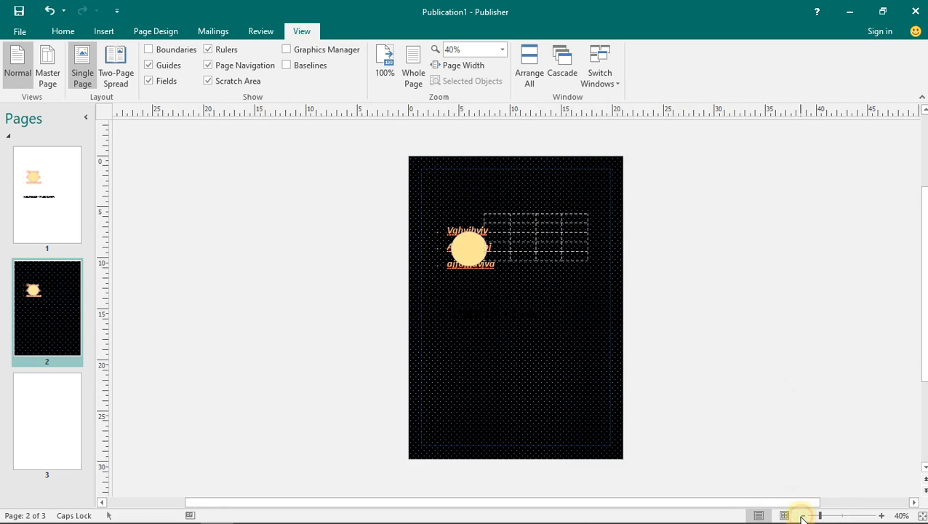
{"action": "left_click", "coordinate": [803, 515]}
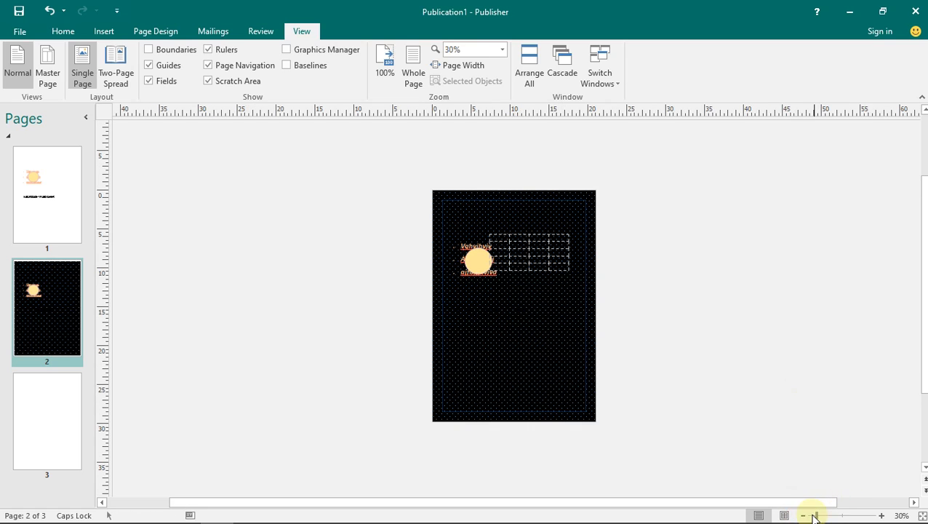
{"action": "left_click", "coordinate": [881, 515]}
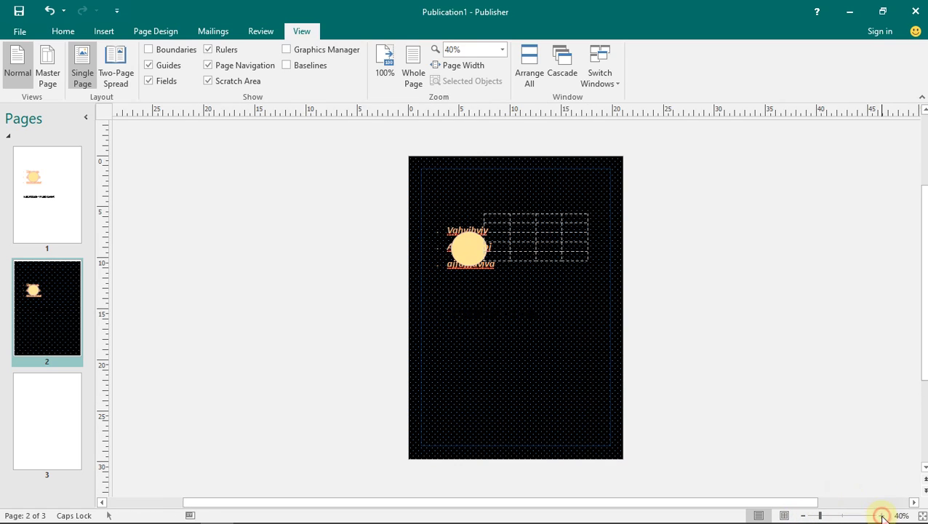
{"action": "left_click", "coordinate": [881, 514]}
{"action": "left_click", "coordinate": [882, 515]}
{"action": "left_click", "coordinate": [881, 515]}
{"action": "left_click", "coordinate": [882, 515]}
{"action": "left_click", "coordinate": [882, 515]}
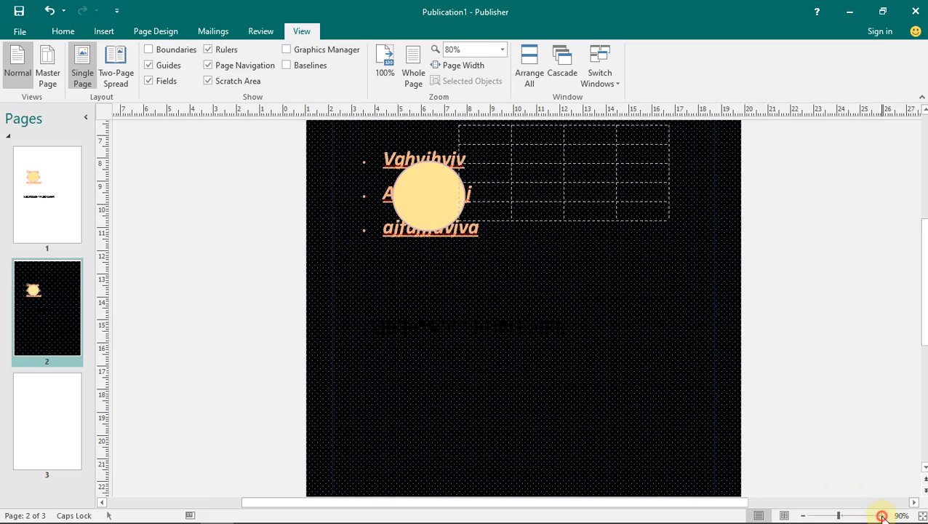
{"action": "scroll", "coordinate": [798, 298], "scroll_direction": "up", "scroll_amount": 3}
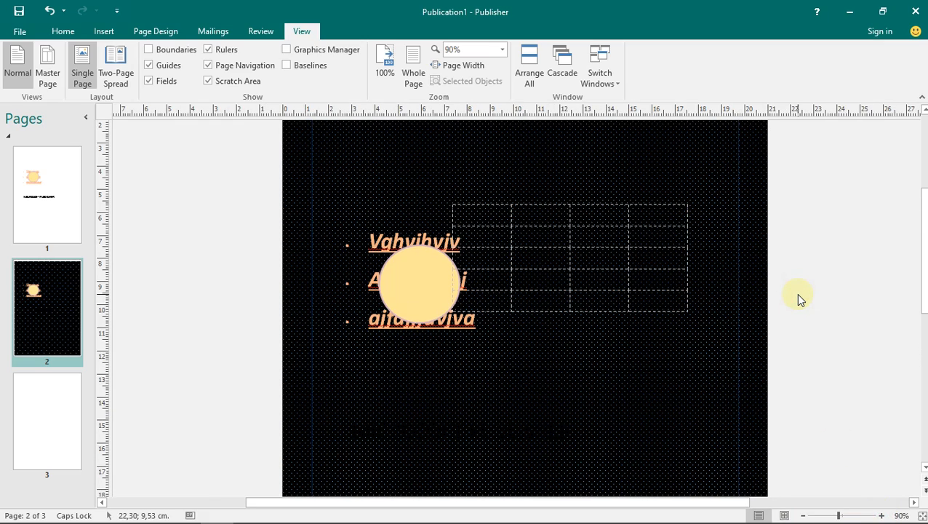
{"action": "scroll", "coordinate": [797, 298], "scroll_direction": "up", "scroll_amount": 2}
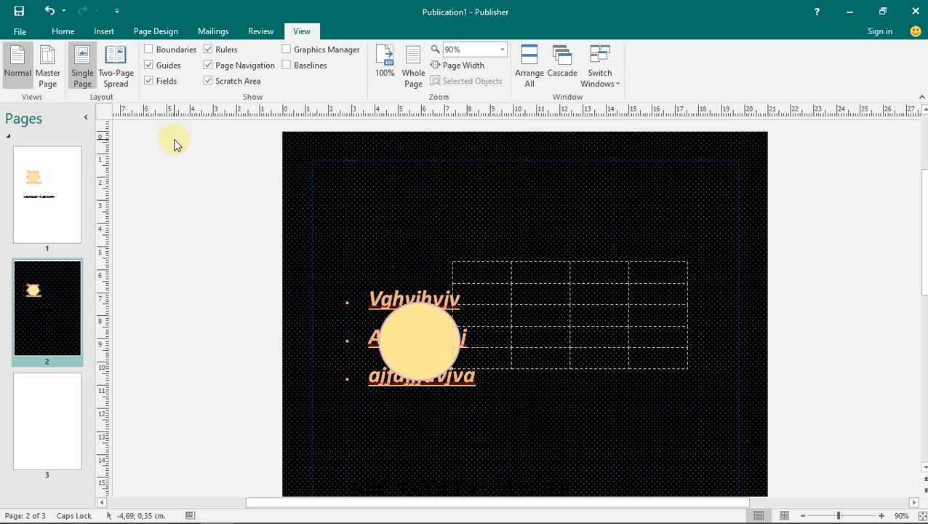
{"action": "left_click", "coordinate": [18, 33]}
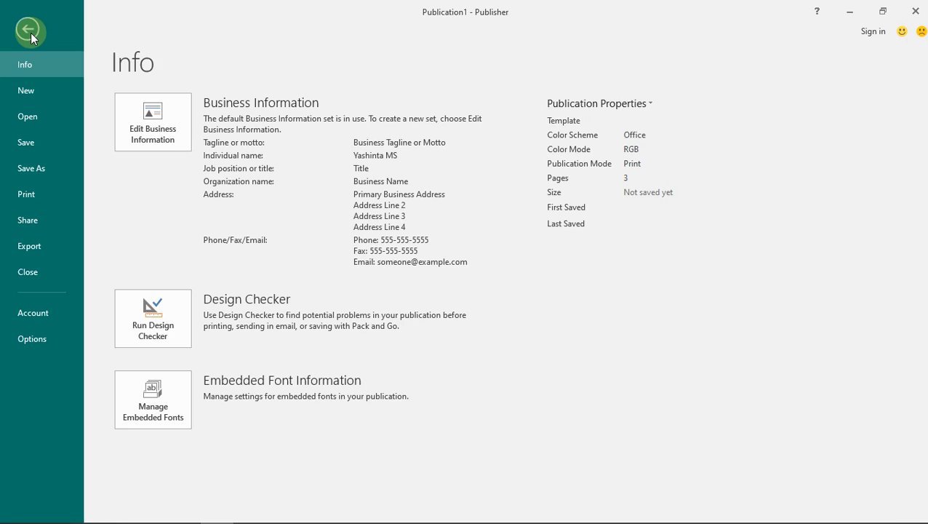
{"action": "left_click", "coordinate": [29, 30]}
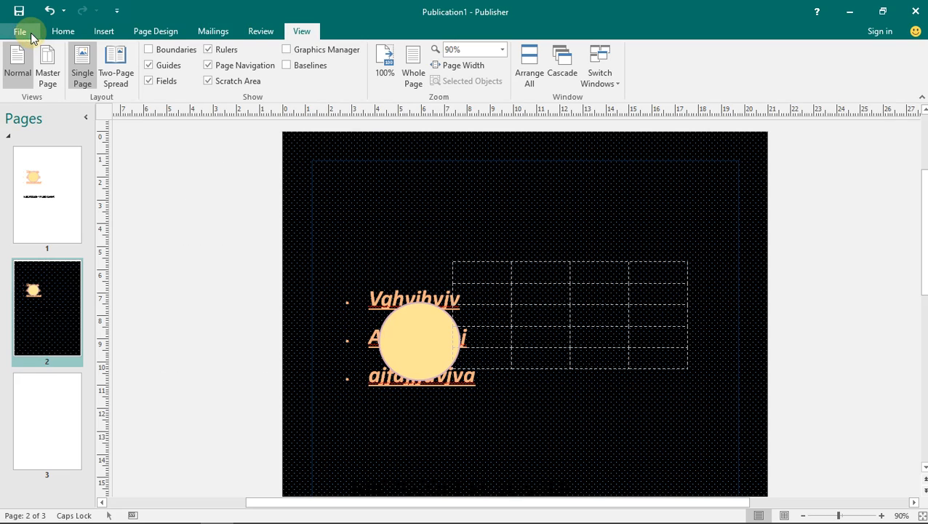
{"action": "left_click", "coordinate": [251, 33]}
{"action": "left_click", "coordinate": [228, 33]}
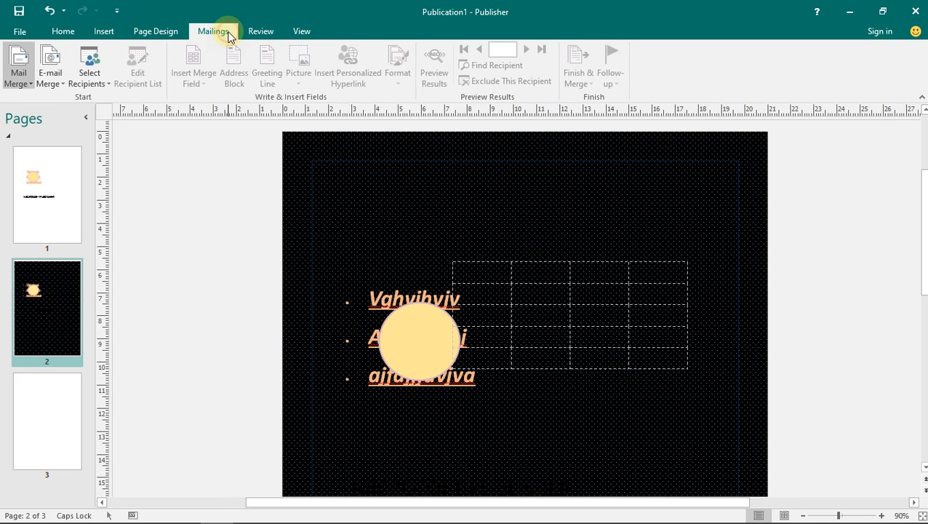
{"action": "left_click", "coordinate": [161, 35]}
{"action": "left_click", "coordinate": [104, 31]}
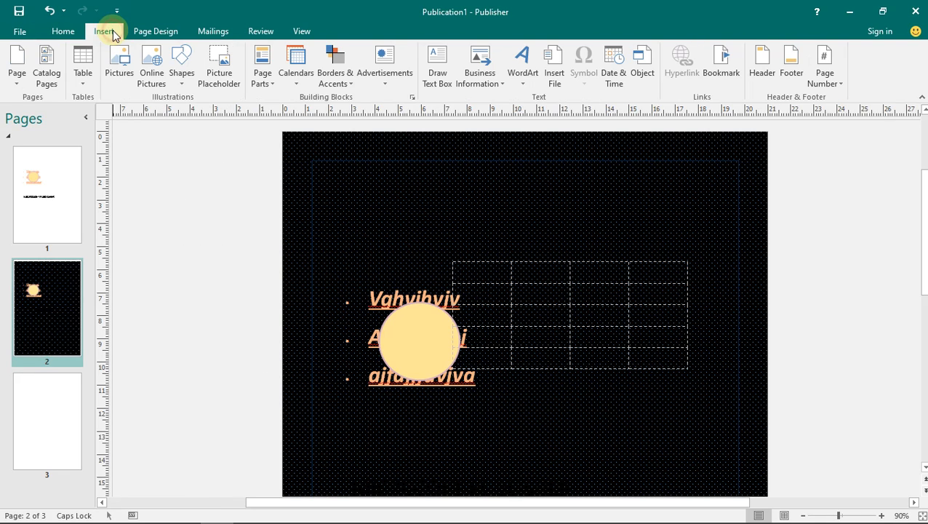
{"action": "left_click", "coordinate": [79, 31]}
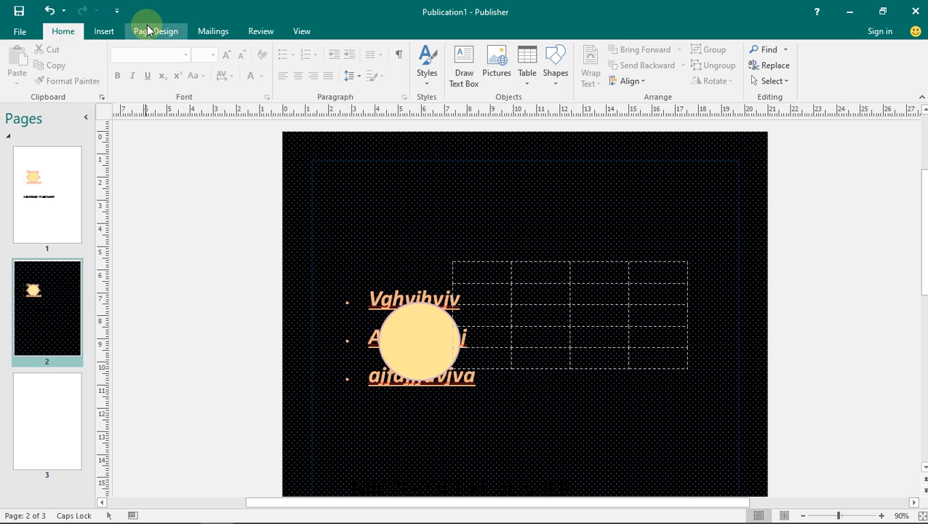
{"action": "left_click", "coordinate": [103, 32]}
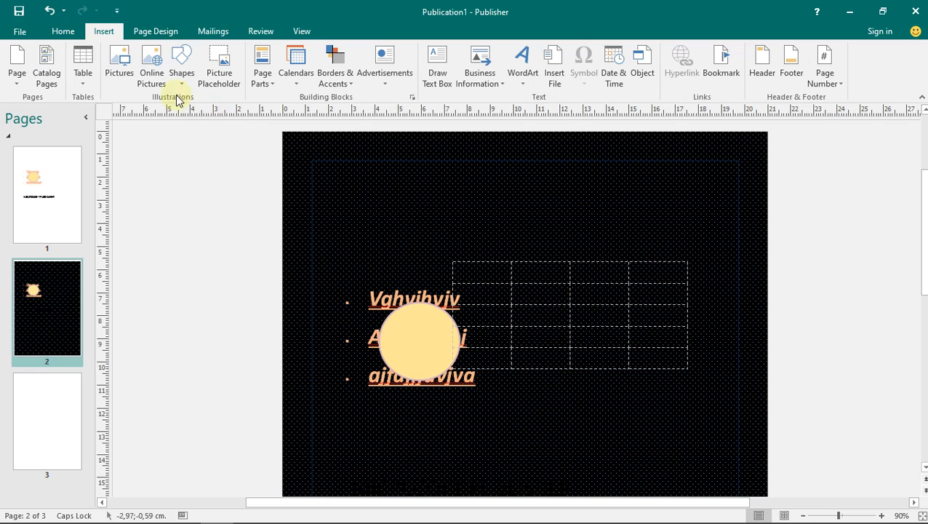
{"action": "left_click", "coordinate": [136, 35]}
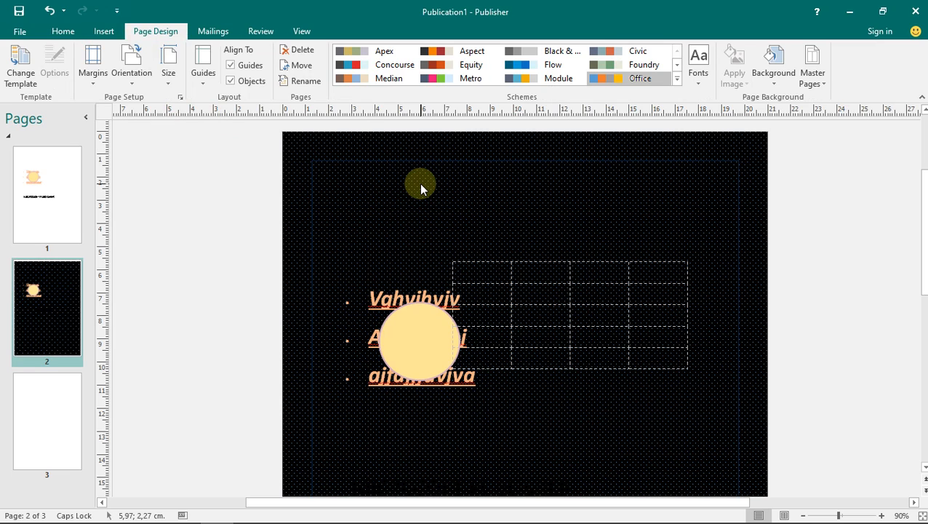
{"action": "mouse_move", "coordinate": [483, 8]}
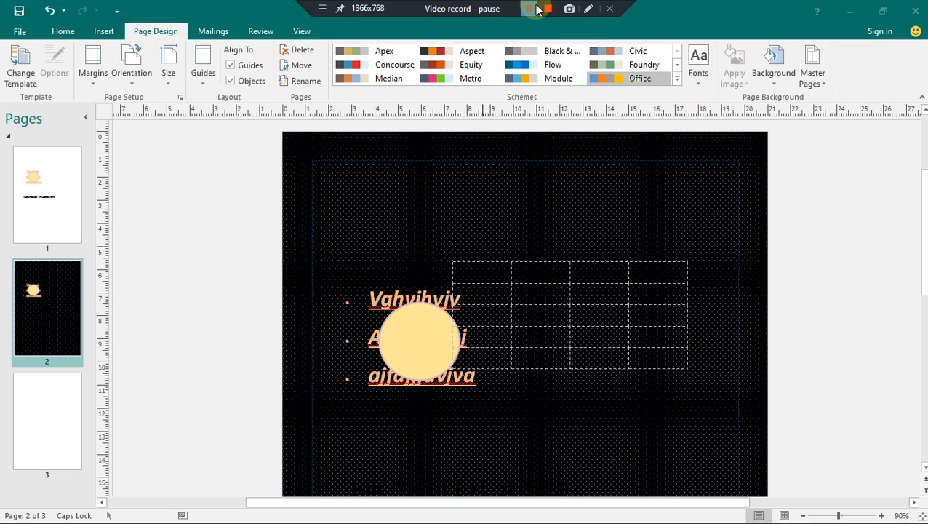